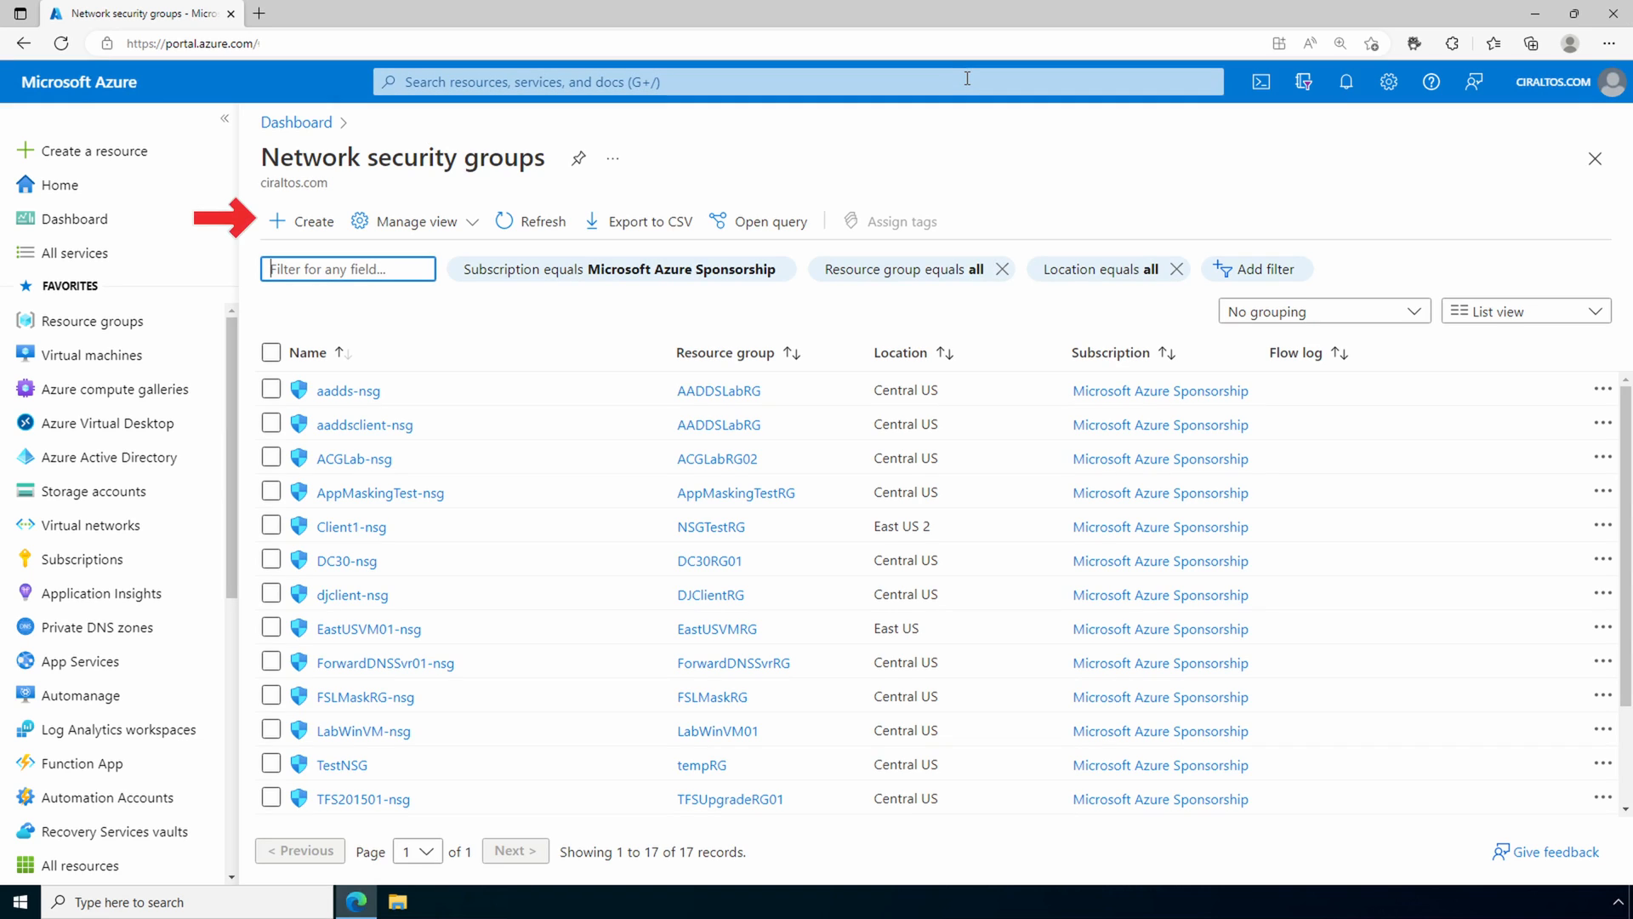
Step: Start a new network security group named WebIn-nsg in the NSGTestRG resource group
{"action": "left_click", "coordinate": [305, 238]}
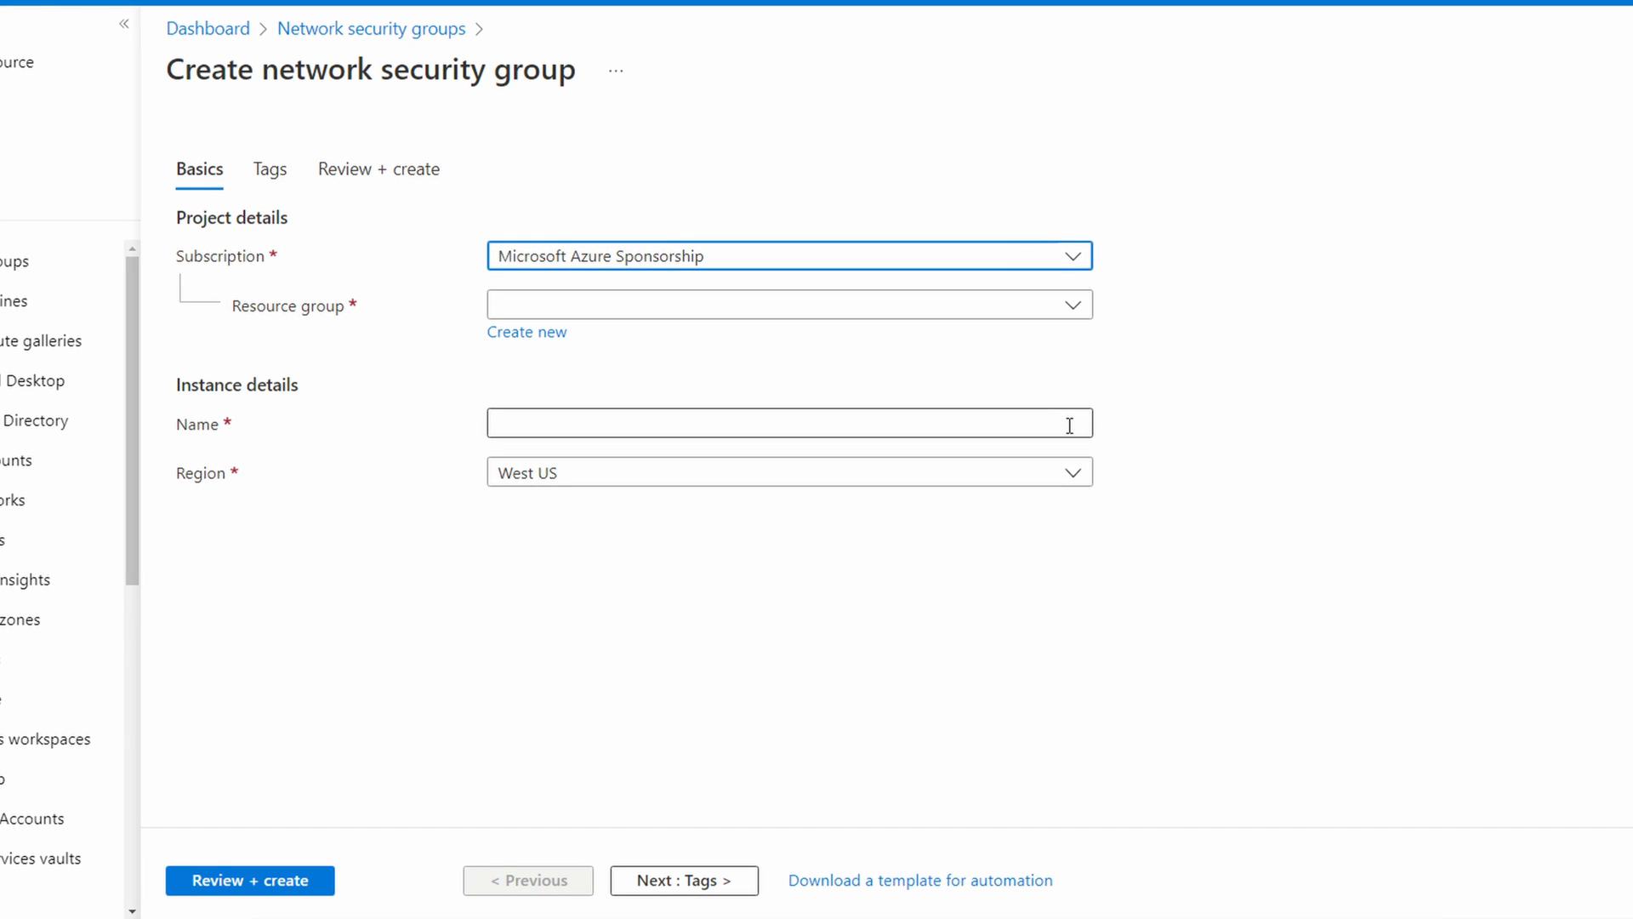
{"action": "left_click", "coordinate": [1071, 308]}
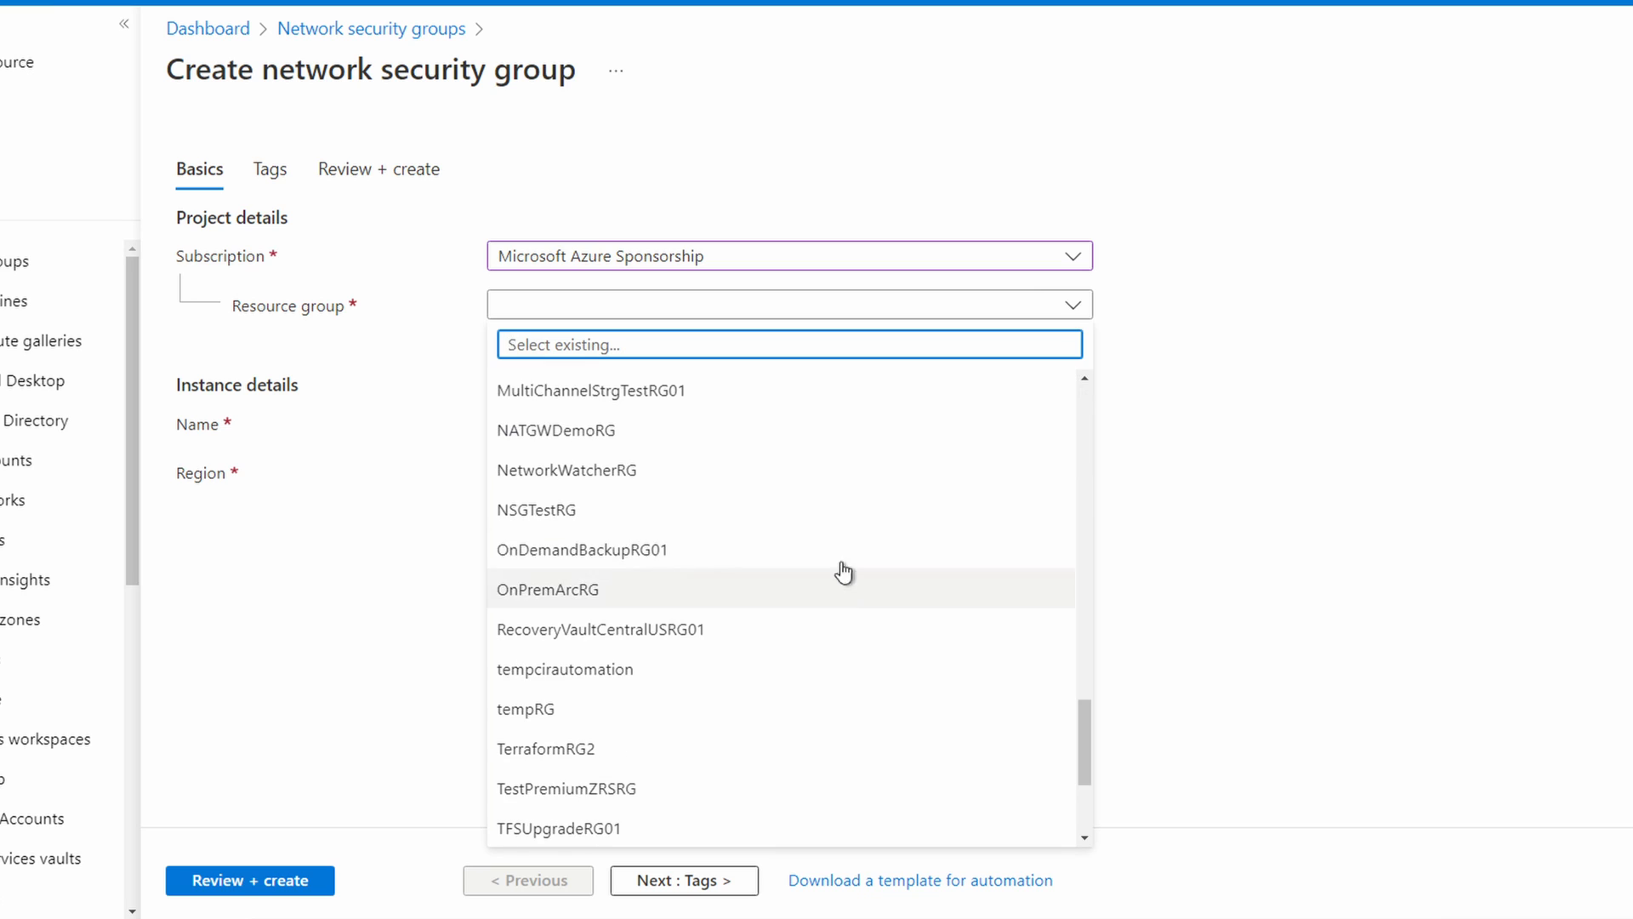
{"action": "left_click", "coordinate": [842, 524]}
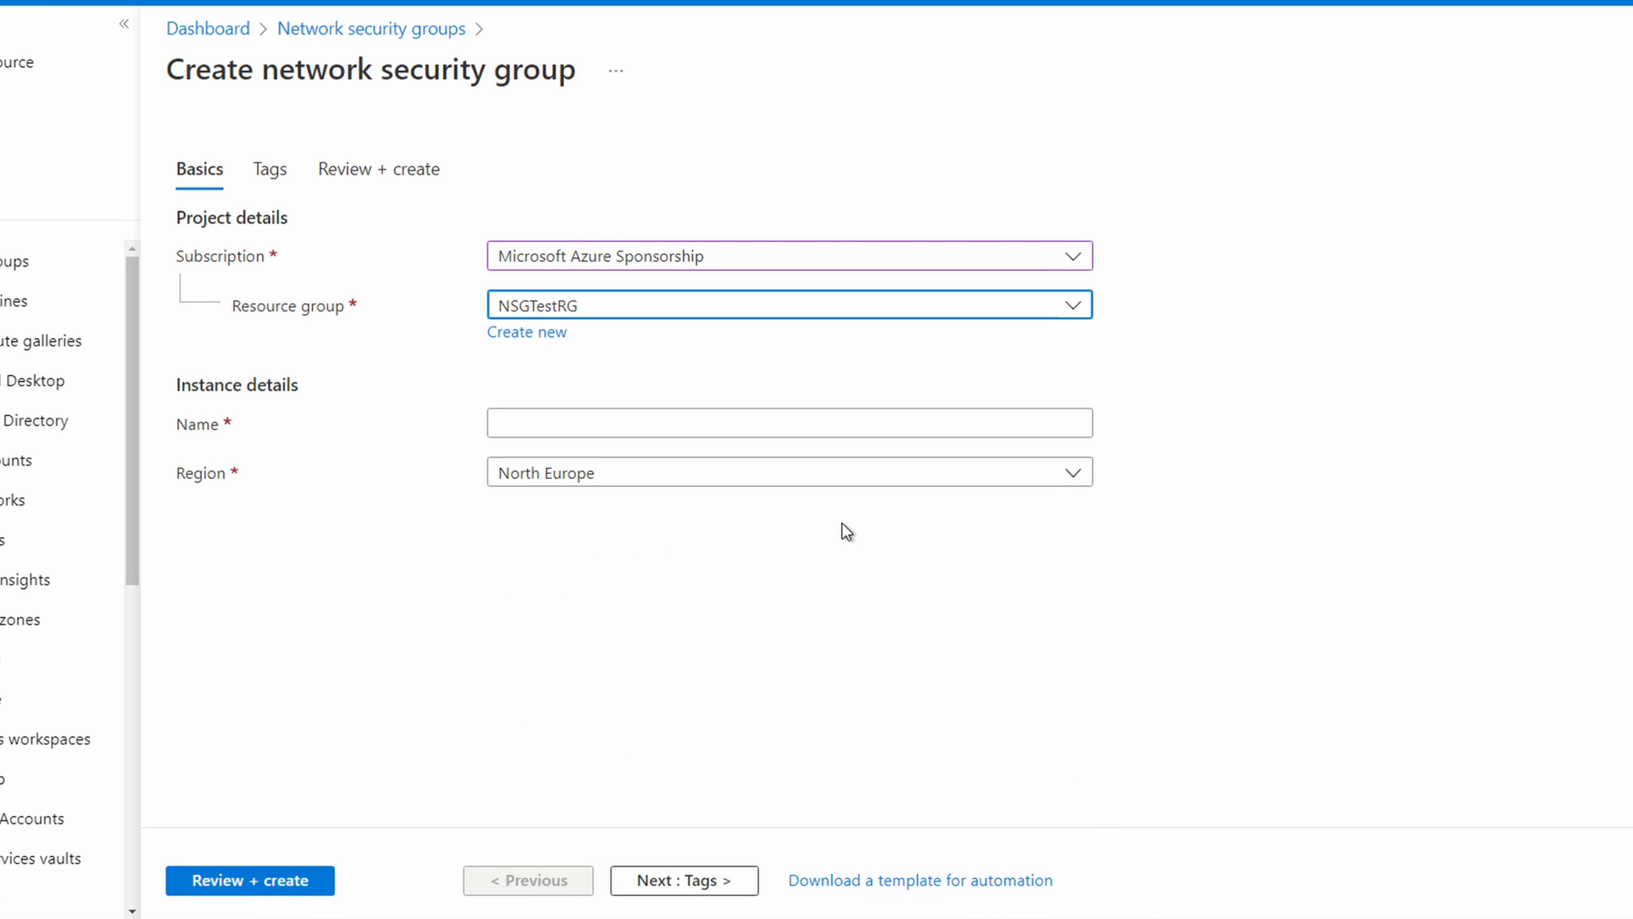
{"action": "left_click", "coordinate": [826, 413]}
{"action": "type", "text": "We"}
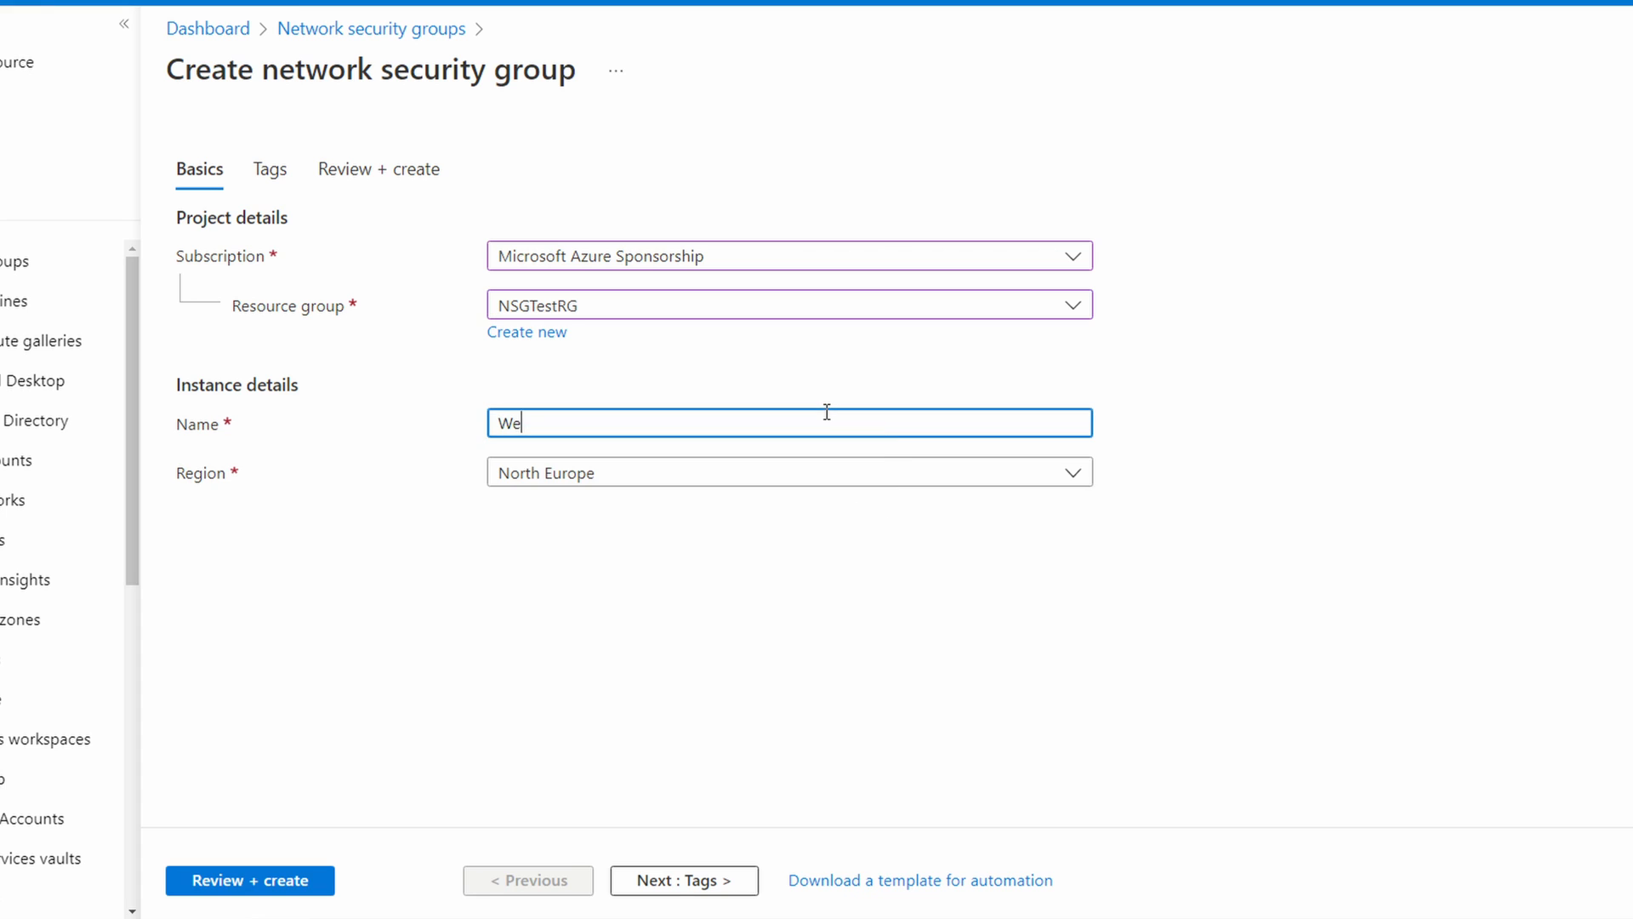
{"action": "type", "text": "bIn-nsg"}
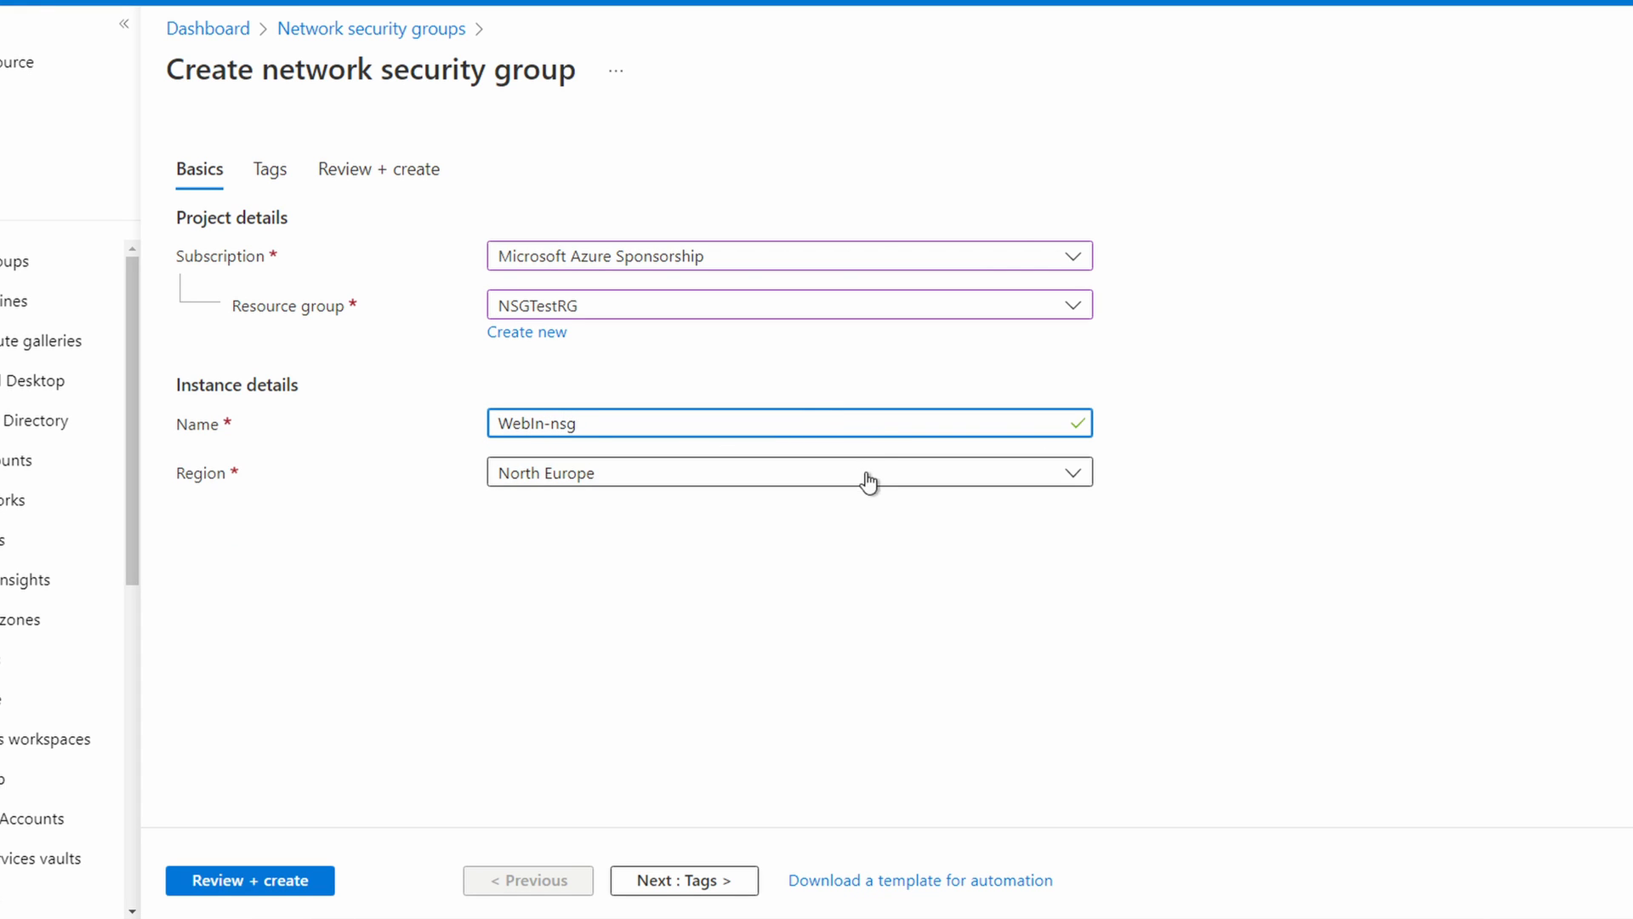
Step: Set the network security group's region to East US 2, then review and create it
{"action": "left_click", "coordinate": [877, 473]}
{"action": "scroll", "coordinate": [861, 576], "scroll_direction": "up", "scroll_amount": 5}
{"action": "scroll", "coordinate": [862, 578], "scroll_direction": "down", "scroll_amount": 2}
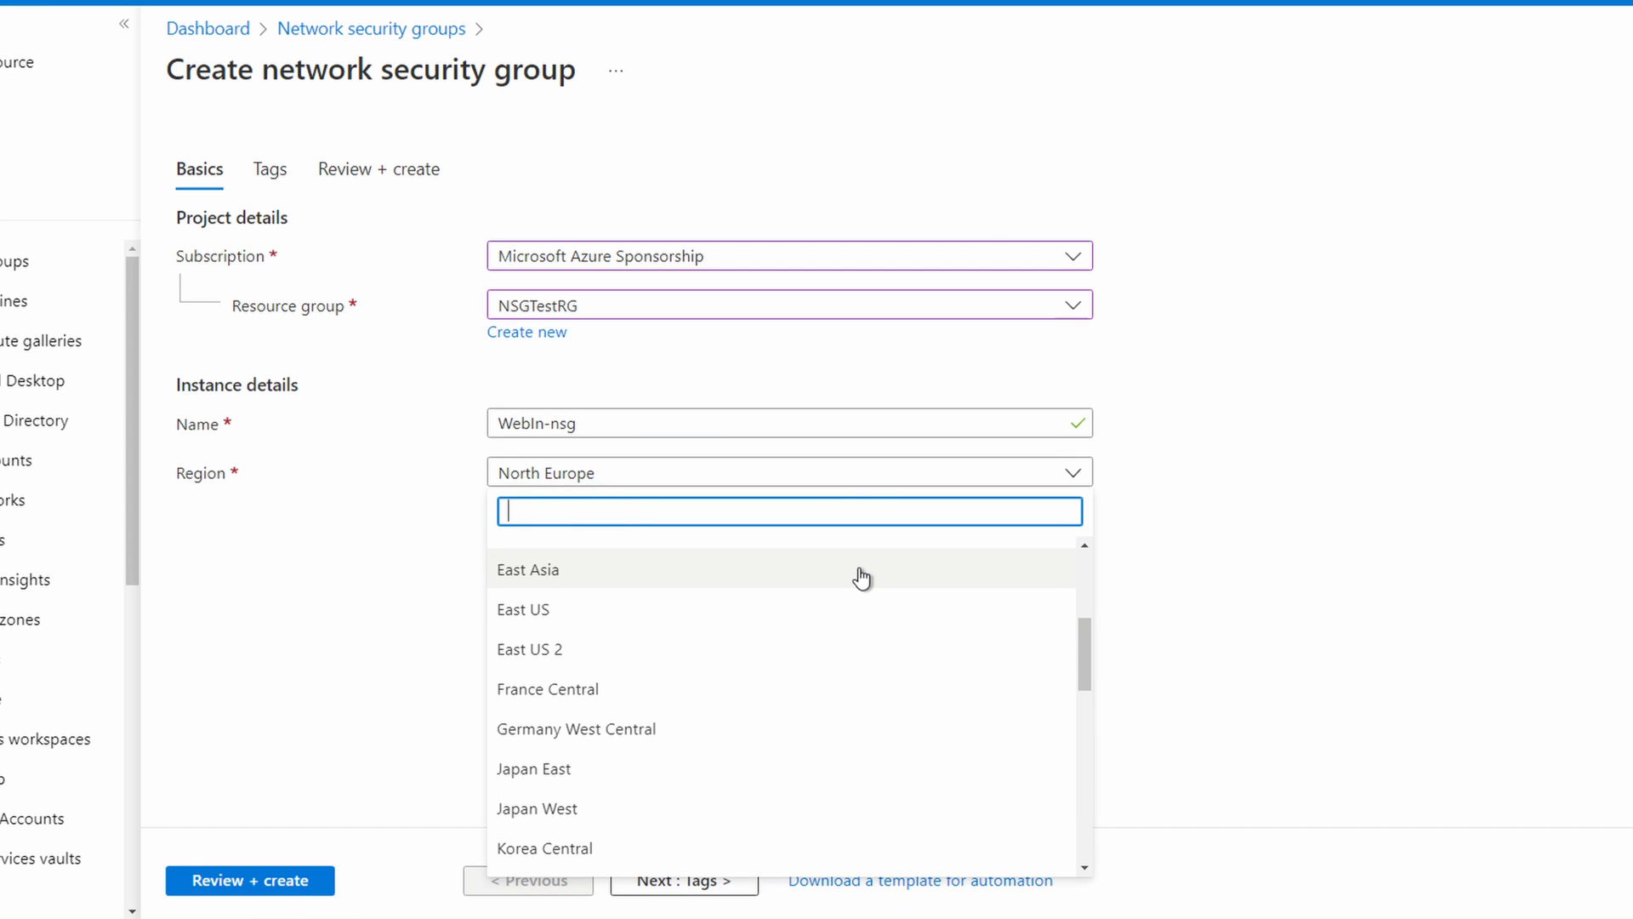
{"action": "left_click", "coordinate": [794, 657]}
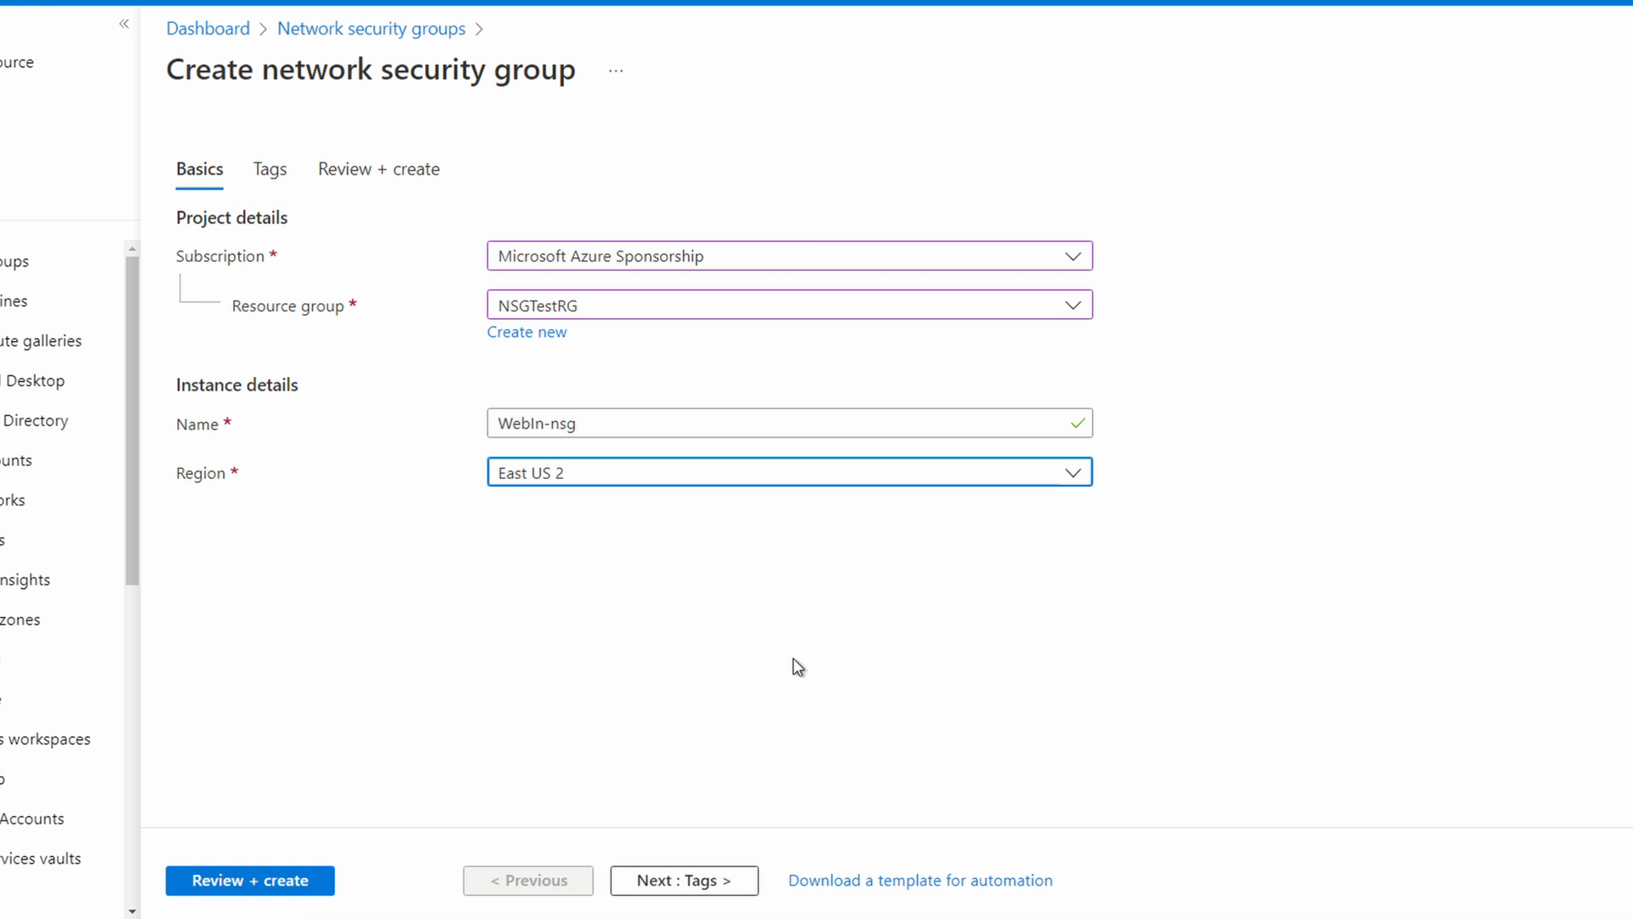
{"action": "left_click", "coordinate": [286, 885]}
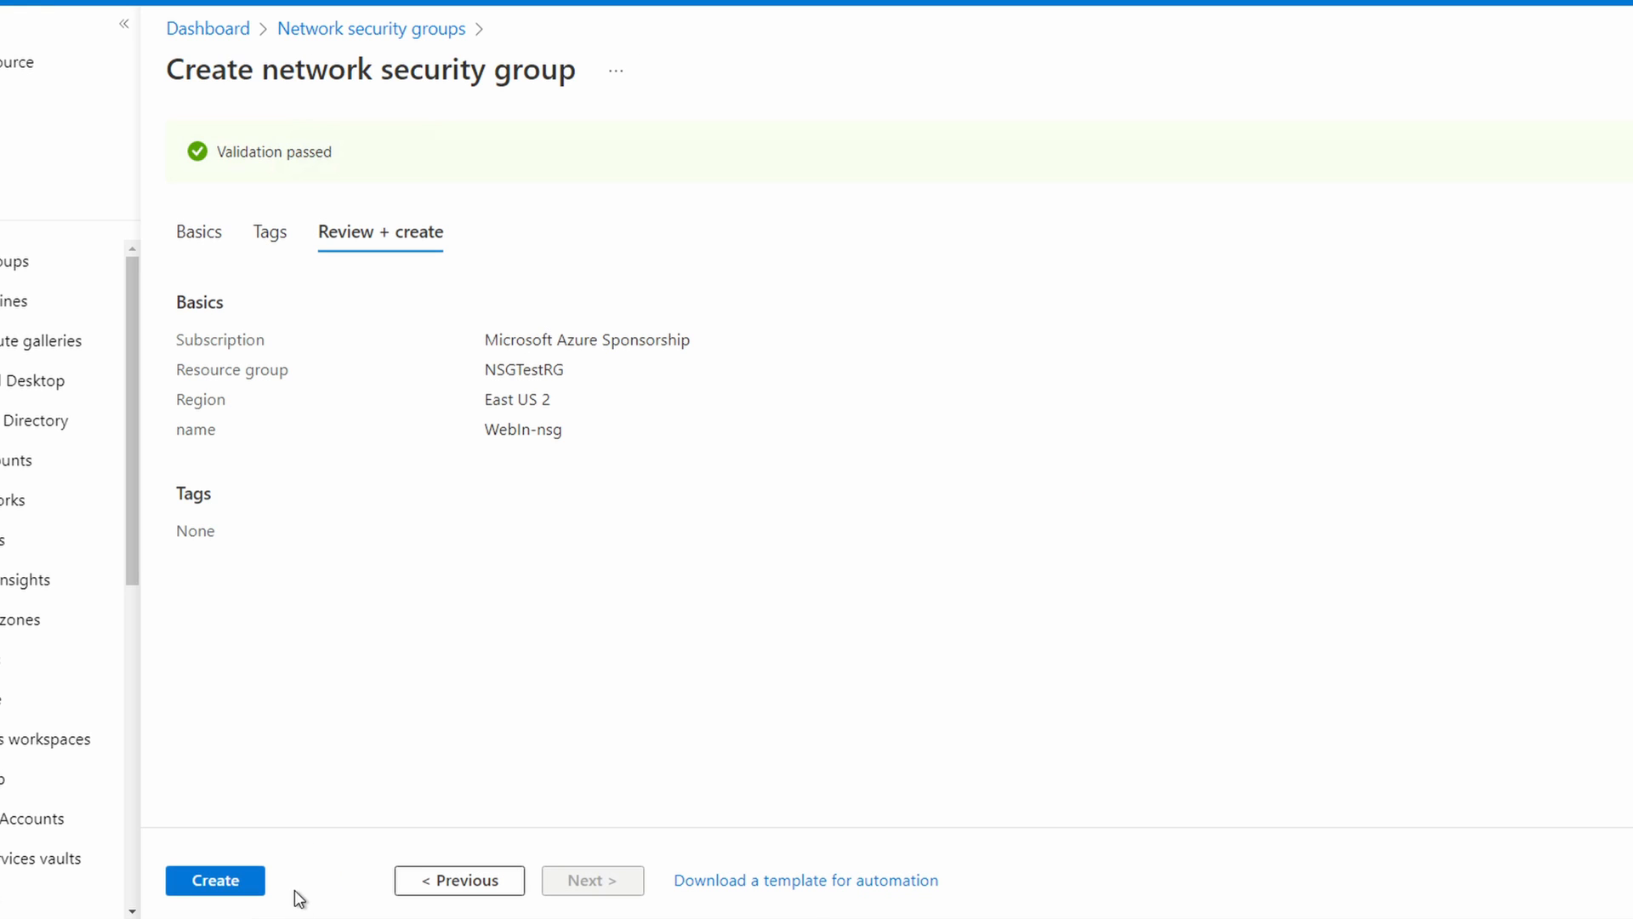
{"action": "left_click", "coordinate": [223, 881]}
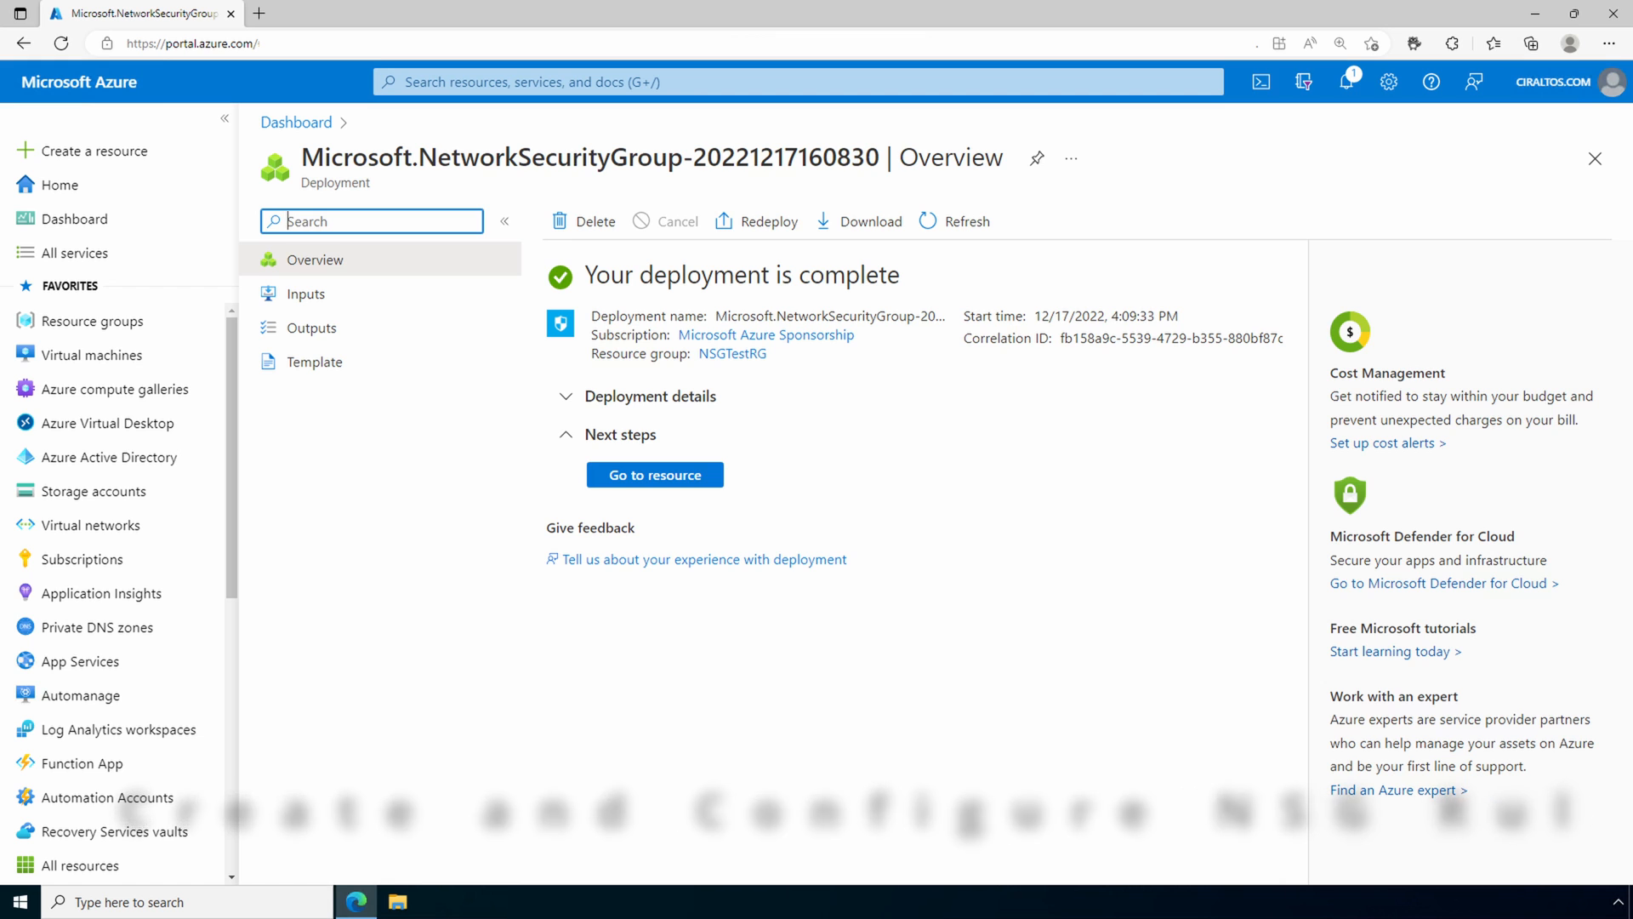
Step: In the deployed WebIn-nsg, start an inbound security rule with the source IP address range 10.100.1.0/24
{"action": "left_click", "coordinate": [671, 476]}
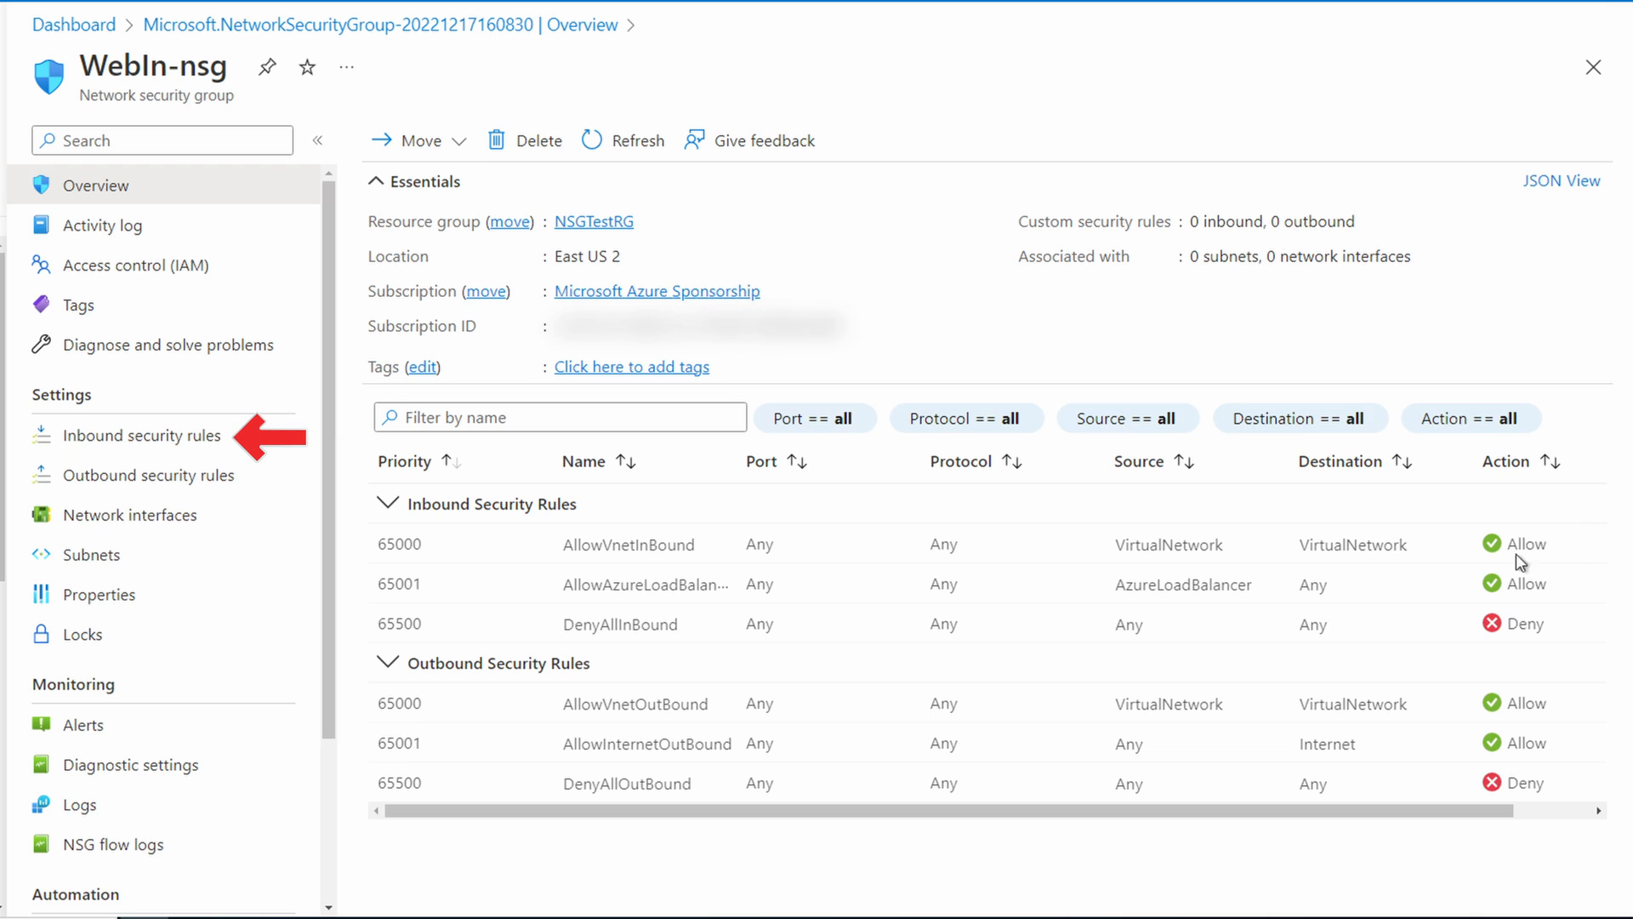
{"action": "left_click", "coordinate": [204, 438]}
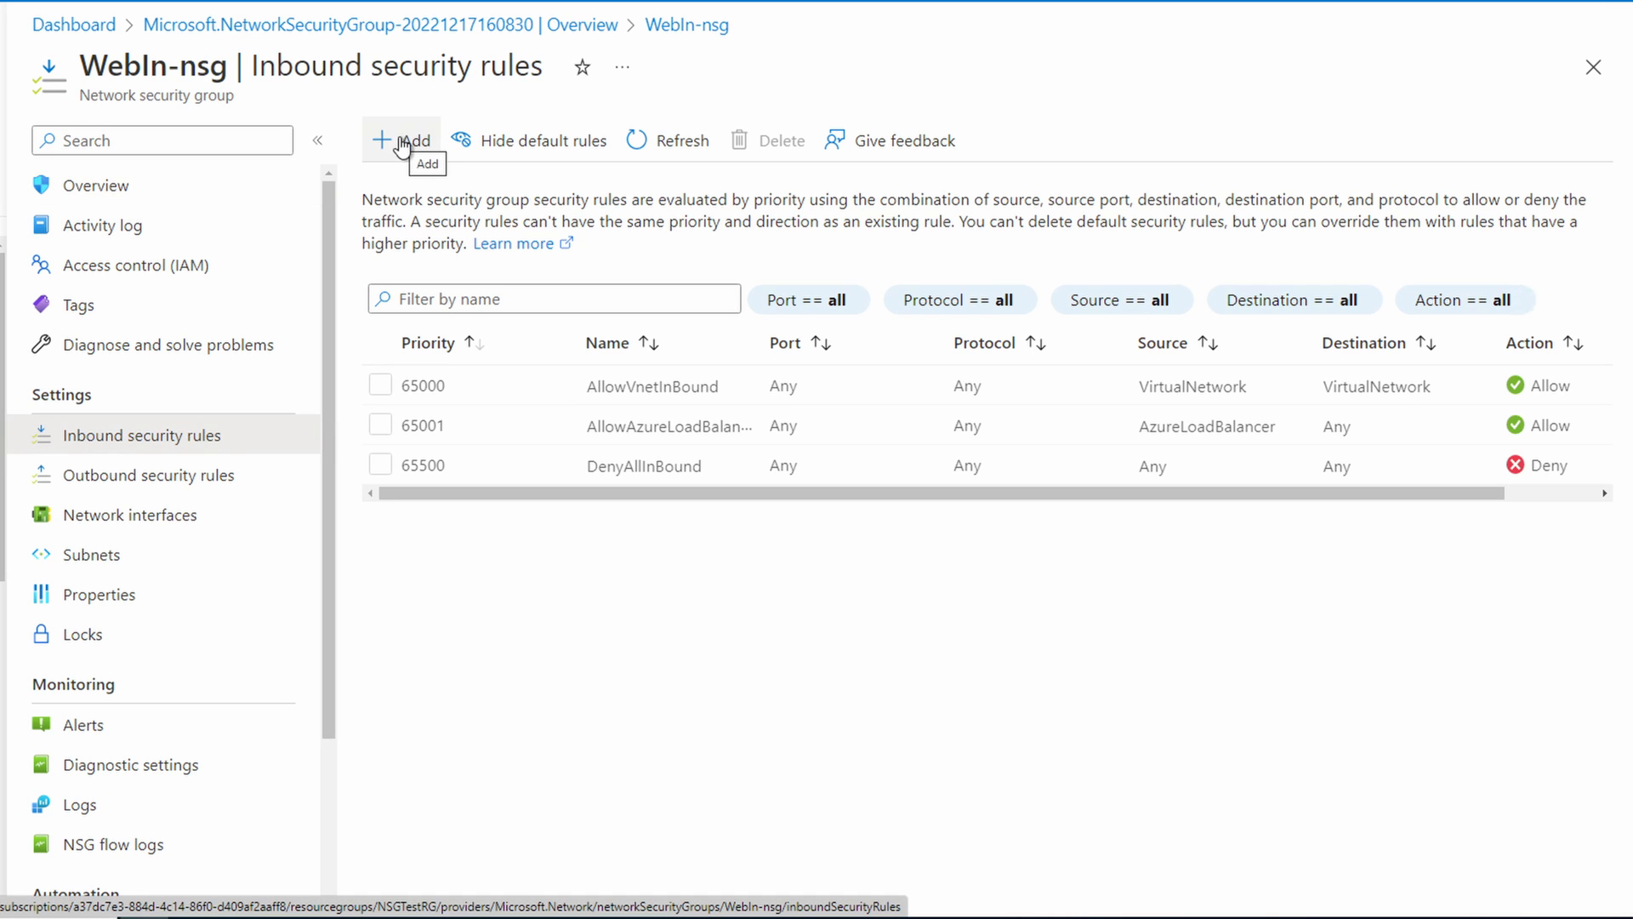
{"action": "left_click", "coordinate": [402, 142]}
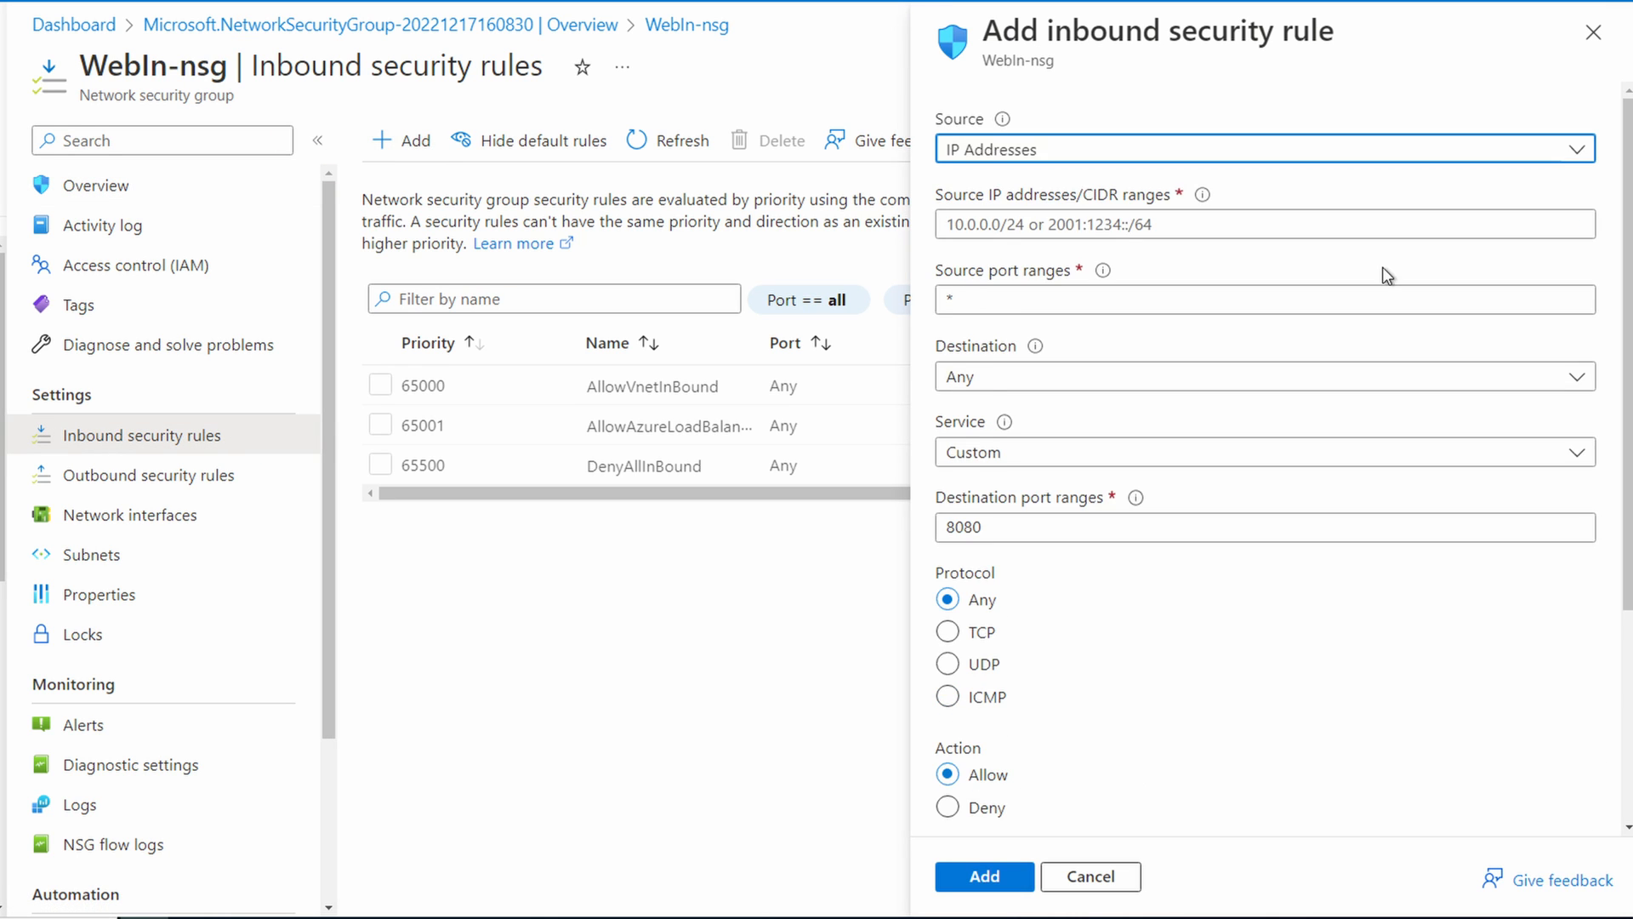
{"action": "left_click", "coordinate": [1051, 151]}
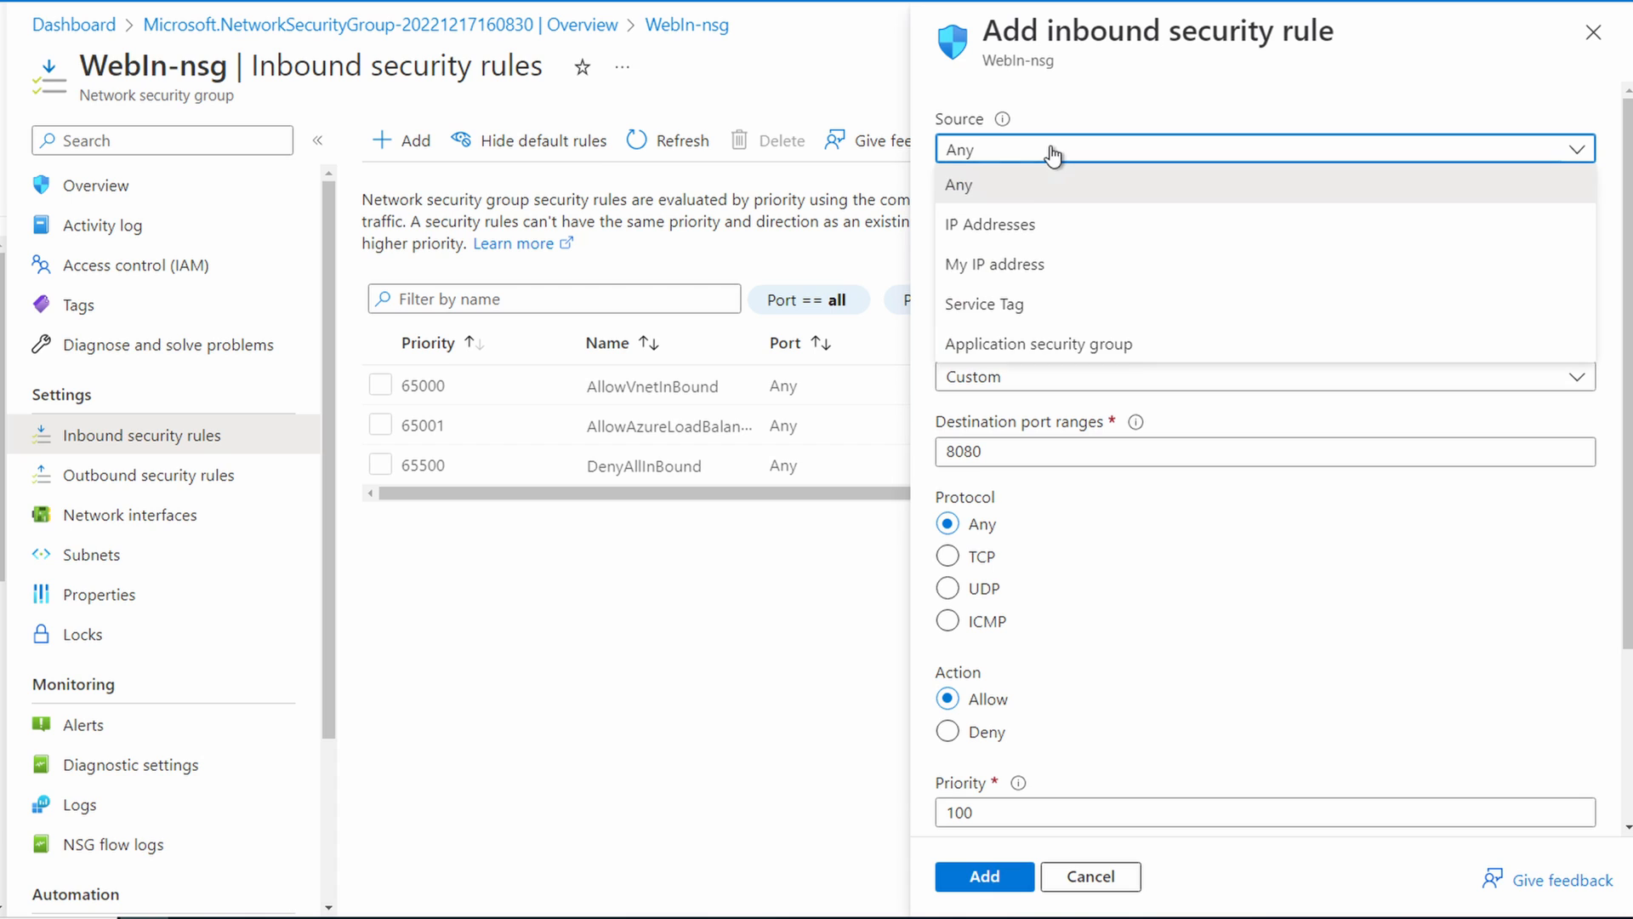
{"action": "left_click", "coordinate": [1040, 224]}
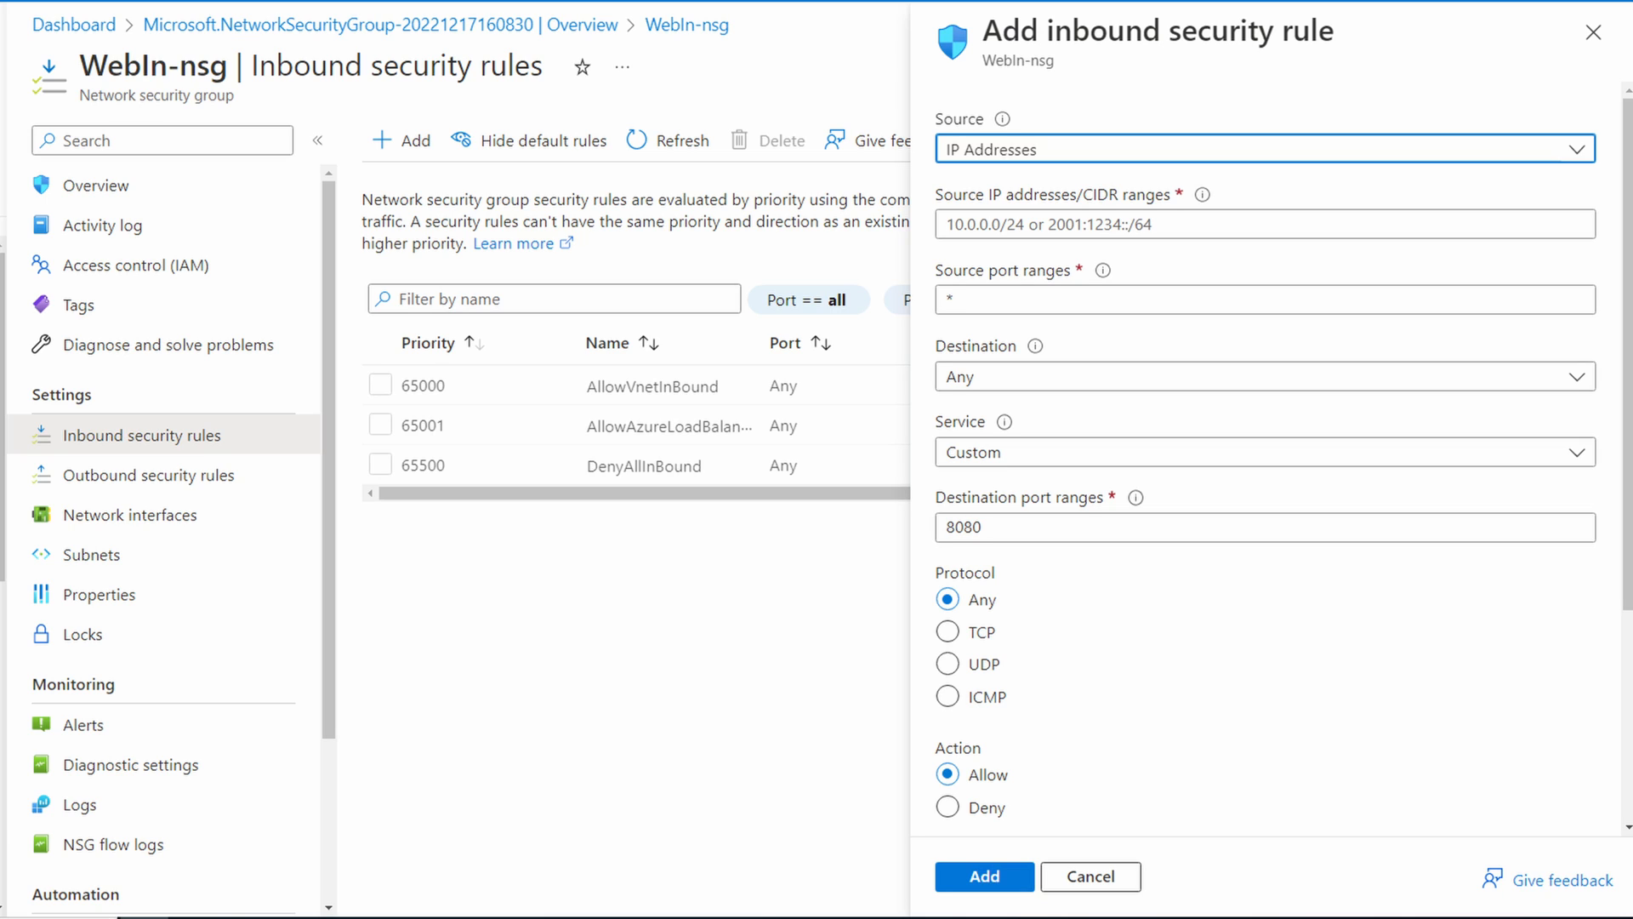
{"action": "left_click", "coordinate": [1375, 222]}
{"action": "type", "text": "10.100.1.0/24"}
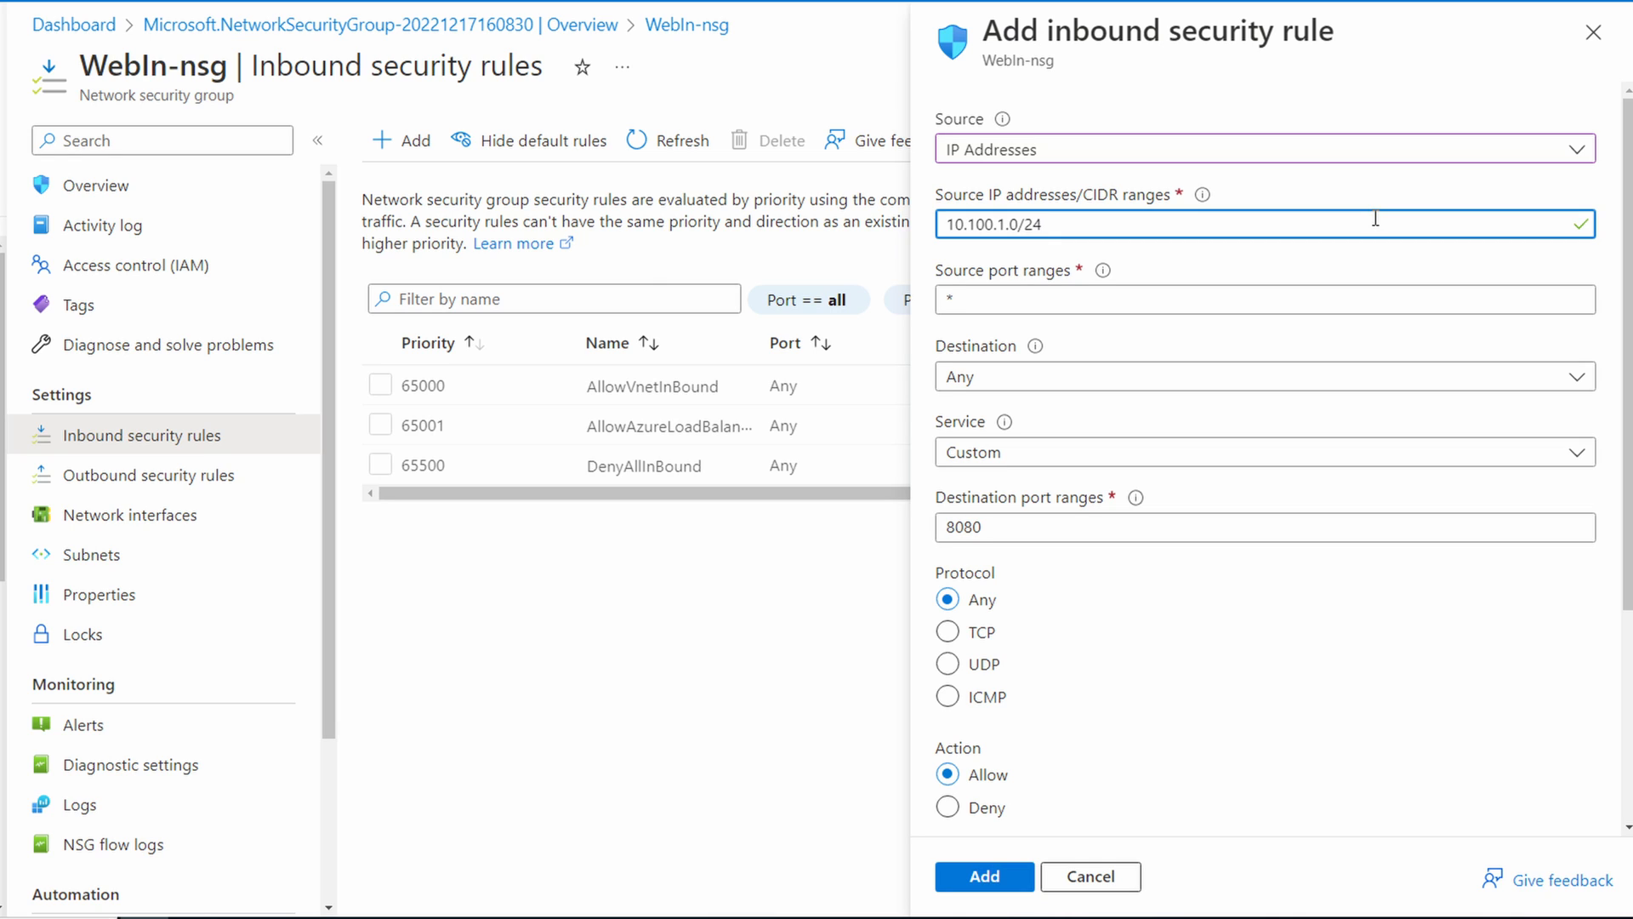
Step: Set the new inbound rule's service to HTTP and its priority to 1000
{"action": "left_click", "coordinate": [1347, 464]}
{"action": "left_click", "coordinate": [1298, 483]}
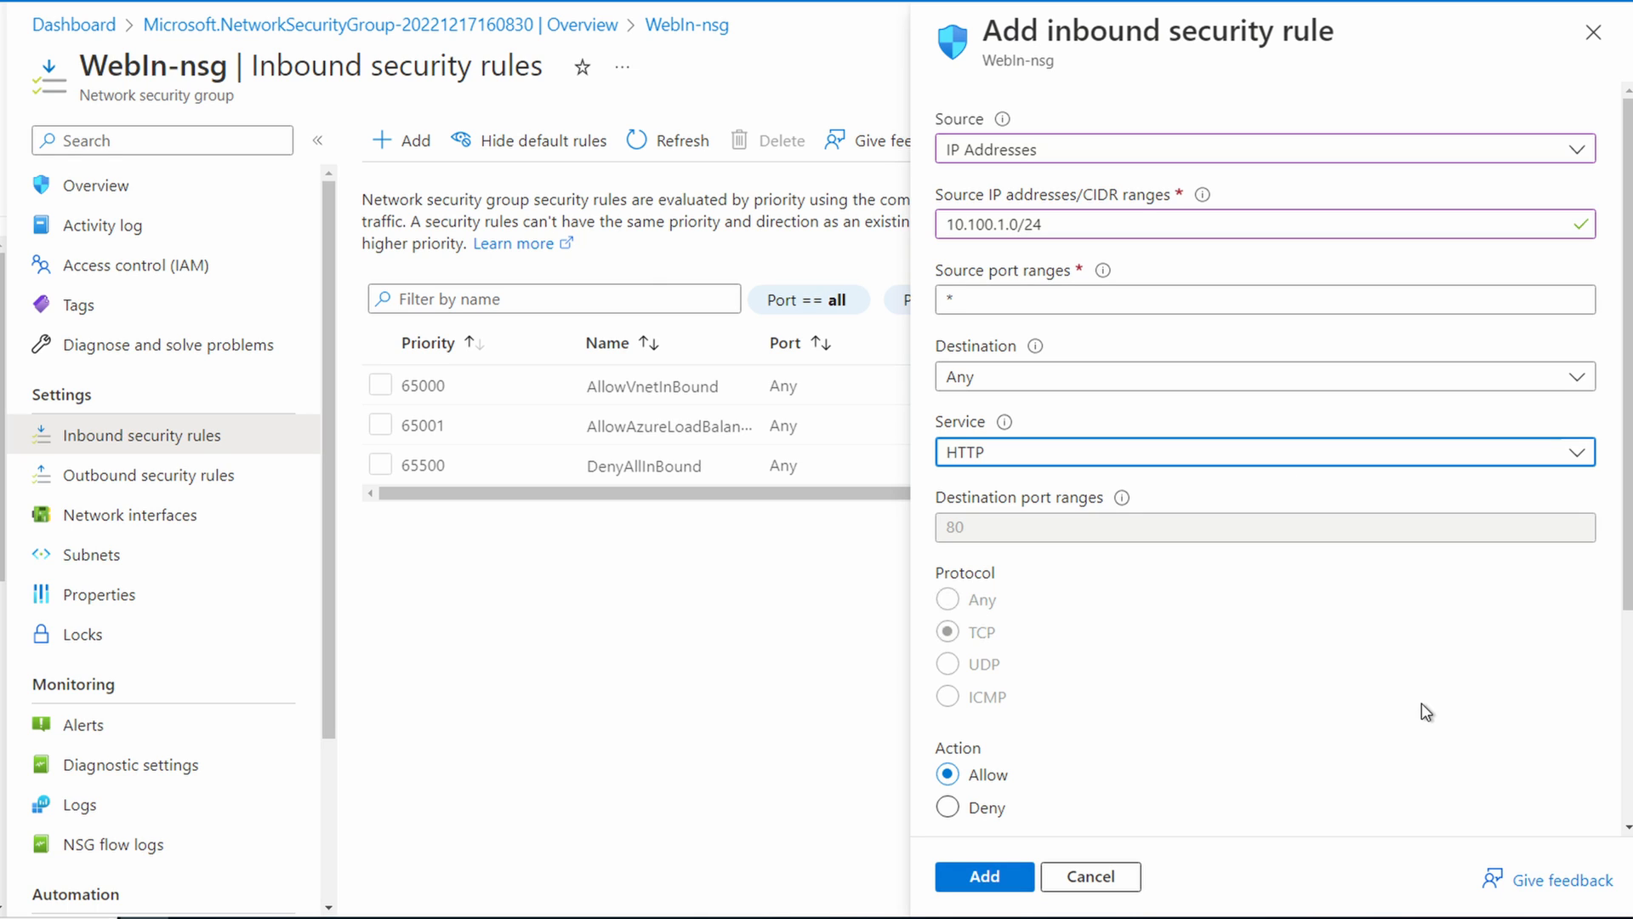
{"action": "scroll", "coordinate": [1426, 712], "scroll_direction": "down", "scroll_amount": 4}
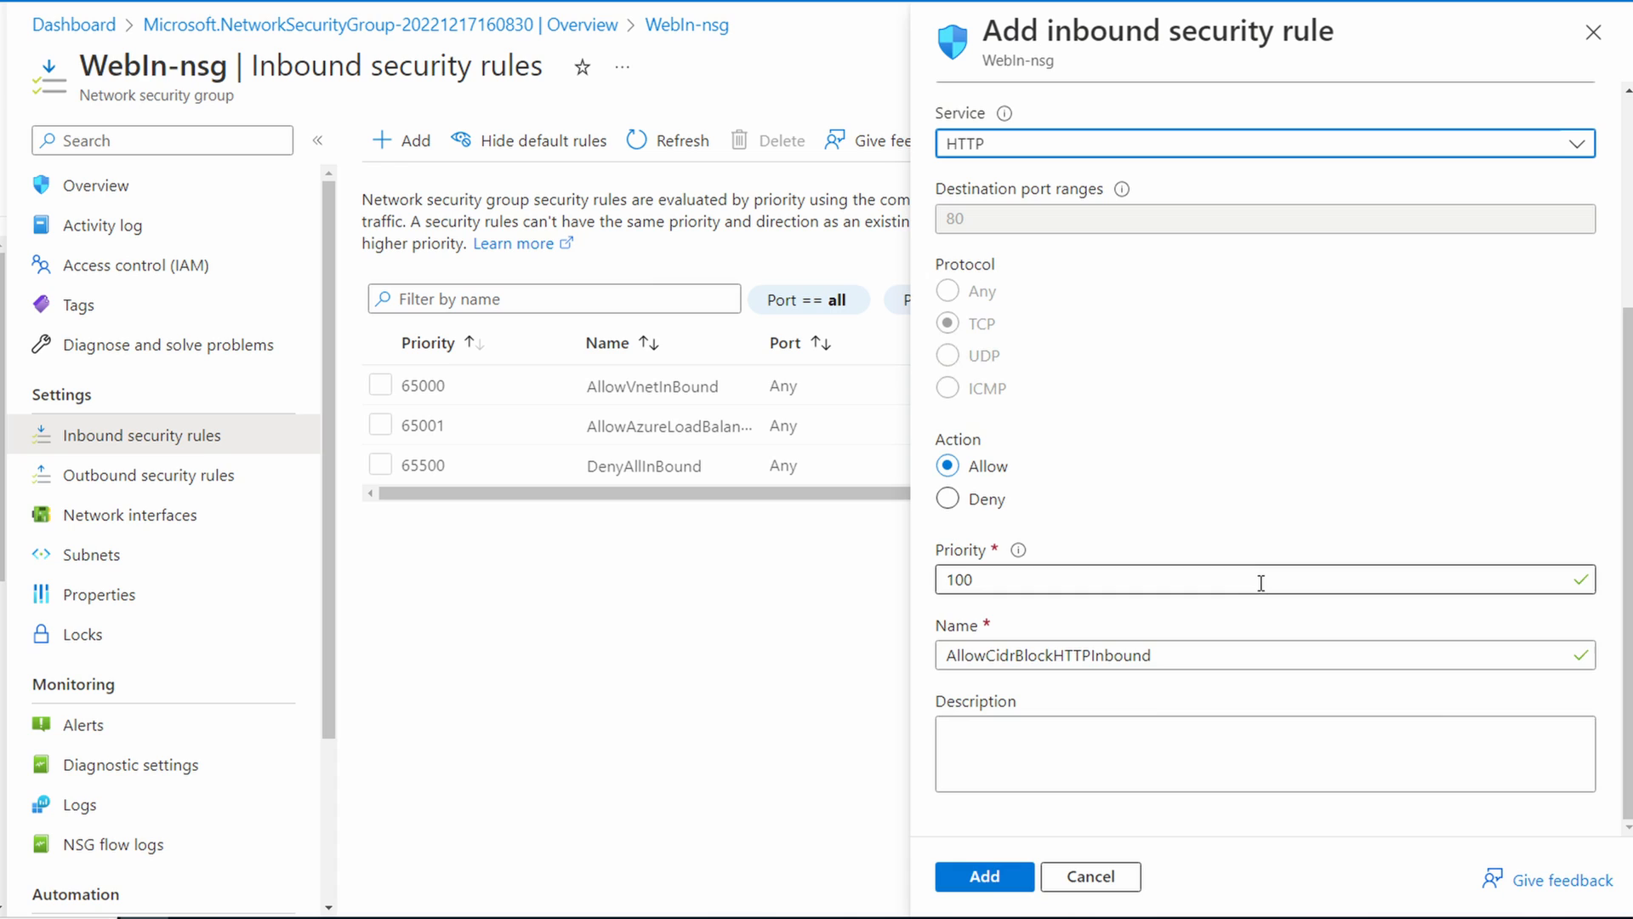
{"action": "left_click", "coordinate": [1260, 585]}
{"action": "type", "text": "0"}
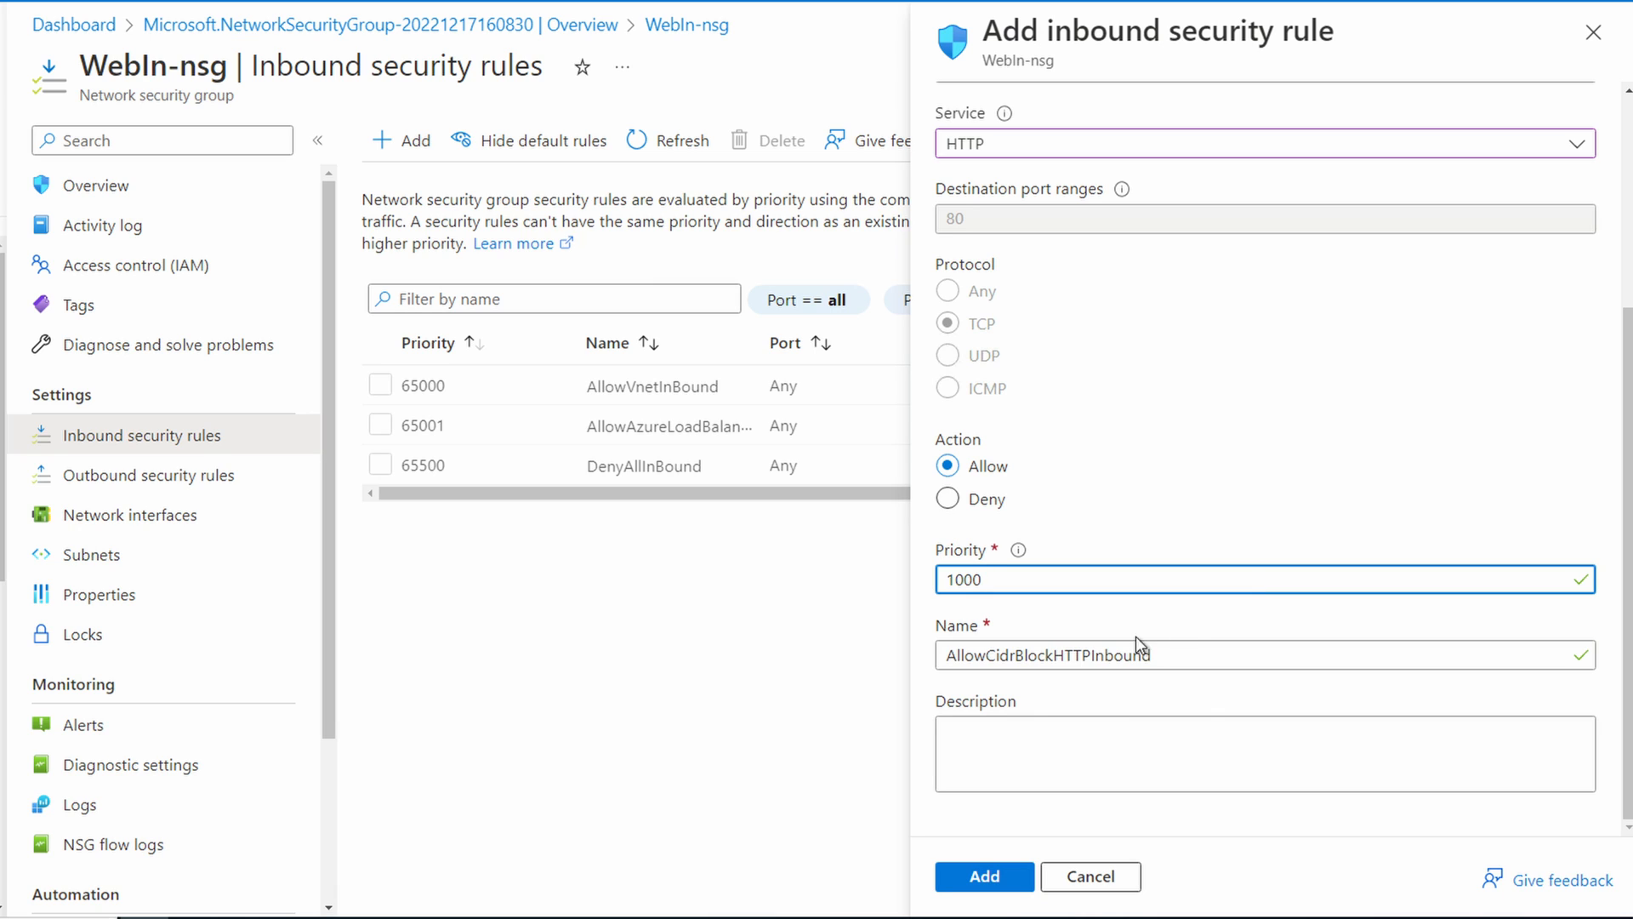
Step: Name the inbound HTTP rule AllowClientHTTPInbound and add it to the security group
{"action": "left_click", "coordinate": [1051, 654]}
{"action": "key", "text": "BackSpace"}
{"action": "key", "text": "BackSpace"}
{"action": "key", "text": "BackSpace"}
{"action": "key", "text": "BackSpace"}
{"action": "key", "text": "BackSpace"}
{"action": "key", "text": "BackSpace"}
{"action": "key", "text": "BackSpace"}
{"action": "key", "text": "BackSpace"}
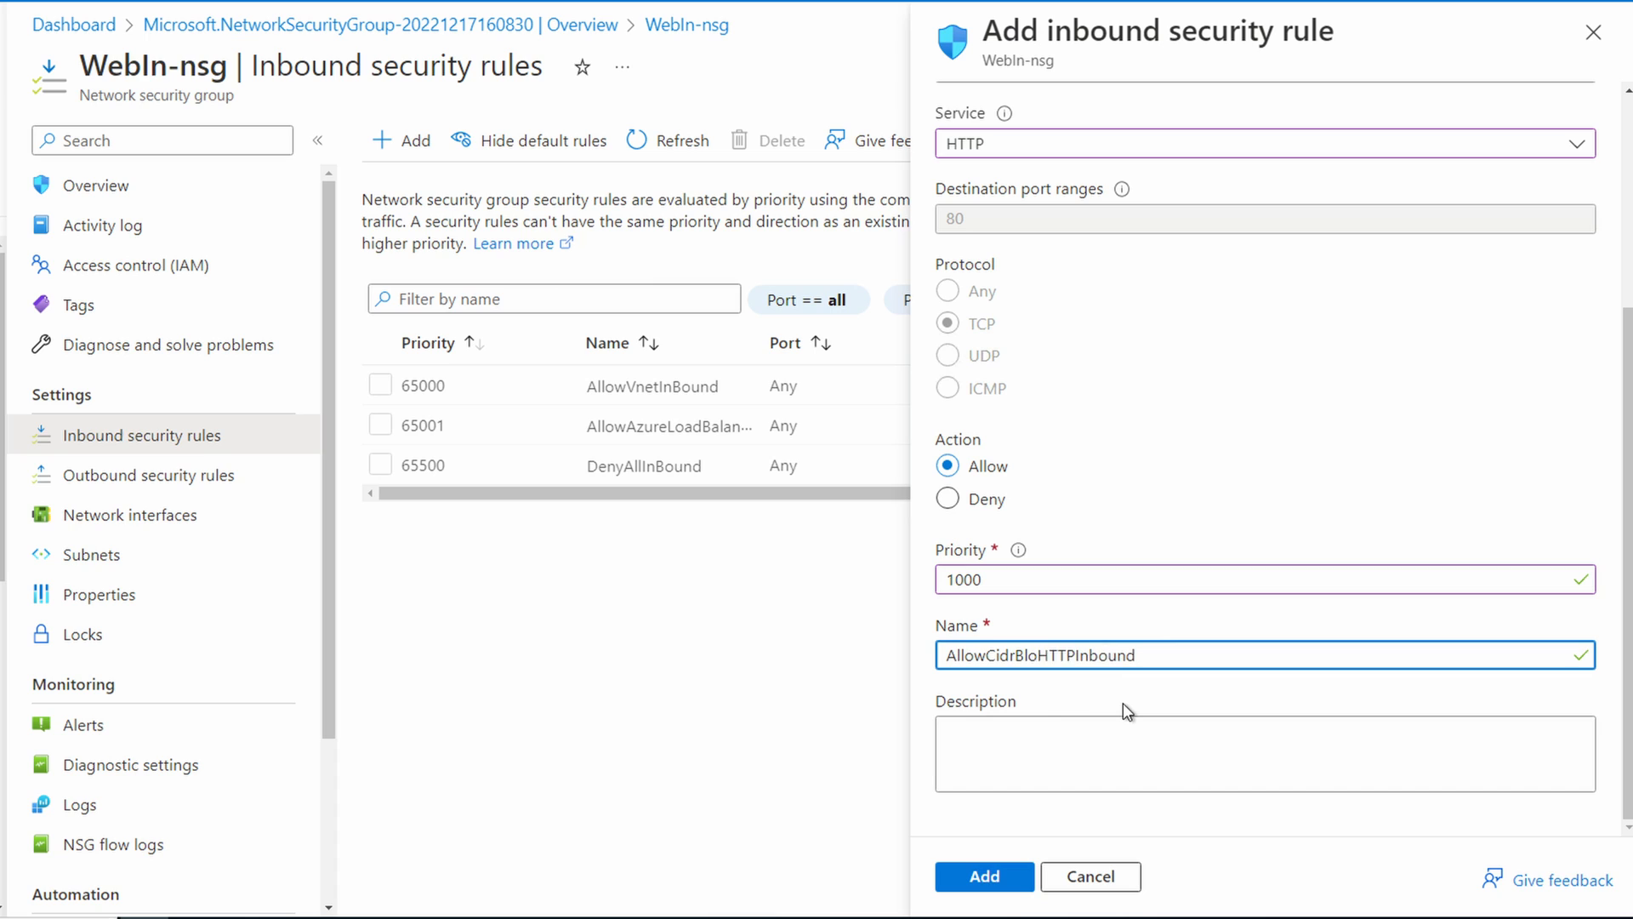
{"action": "type", "text": "lient"}
{"action": "left_click", "coordinate": [984, 876]}
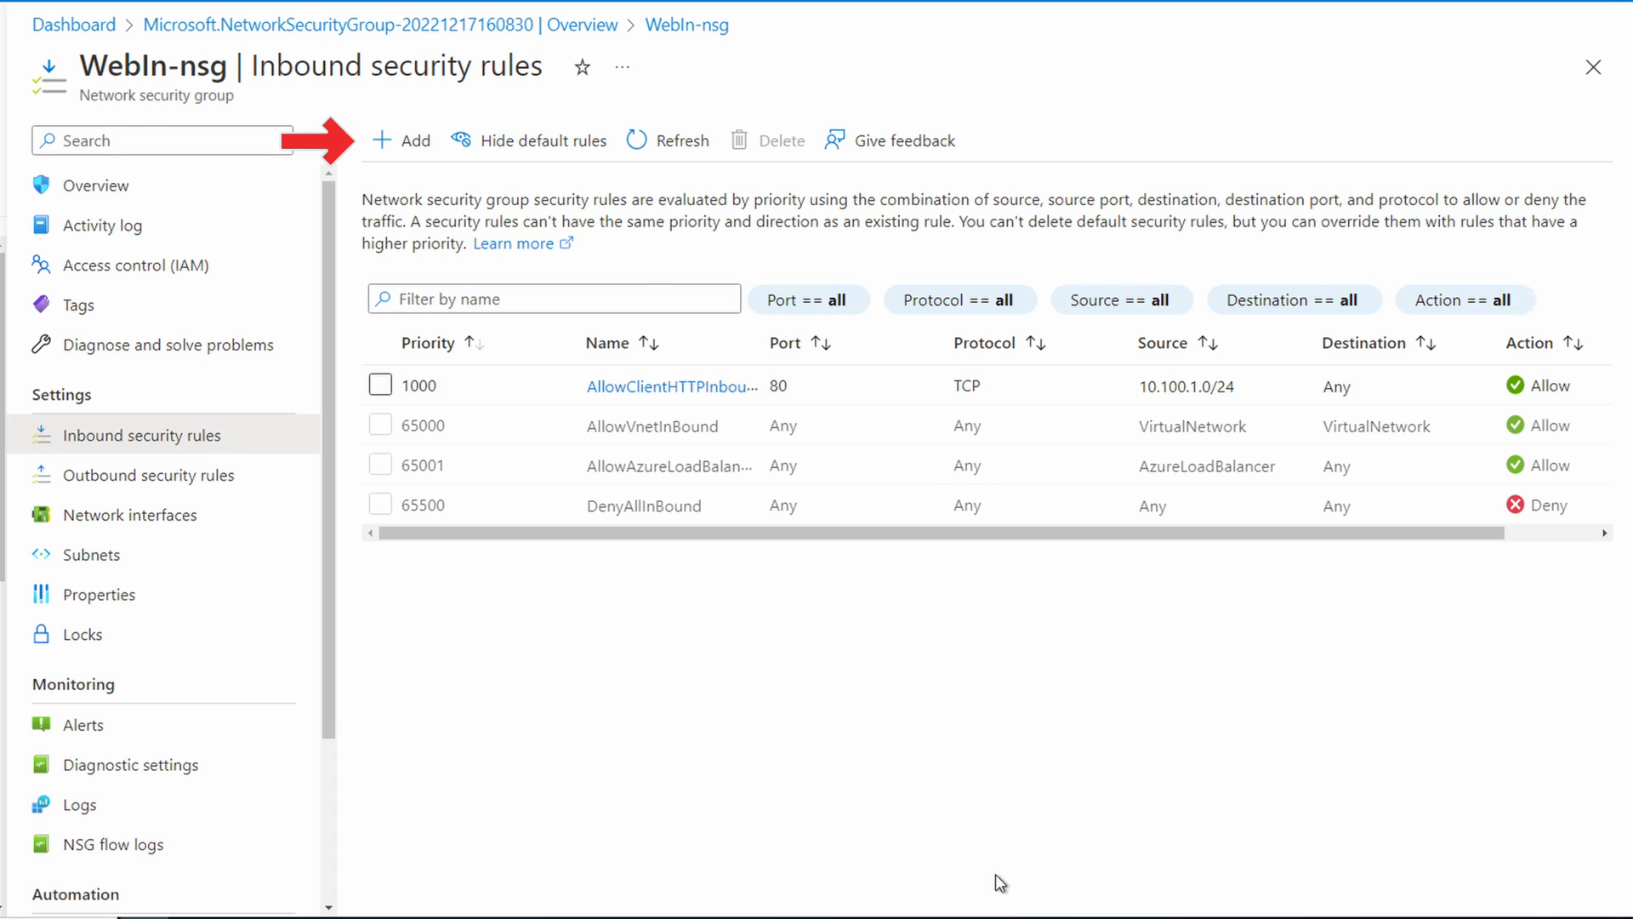
Step: Start another inbound security rule with the source IP address range 10.100.1.0/24 and the HTTPS service
{"action": "left_click", "coordinate": [405, 151]}
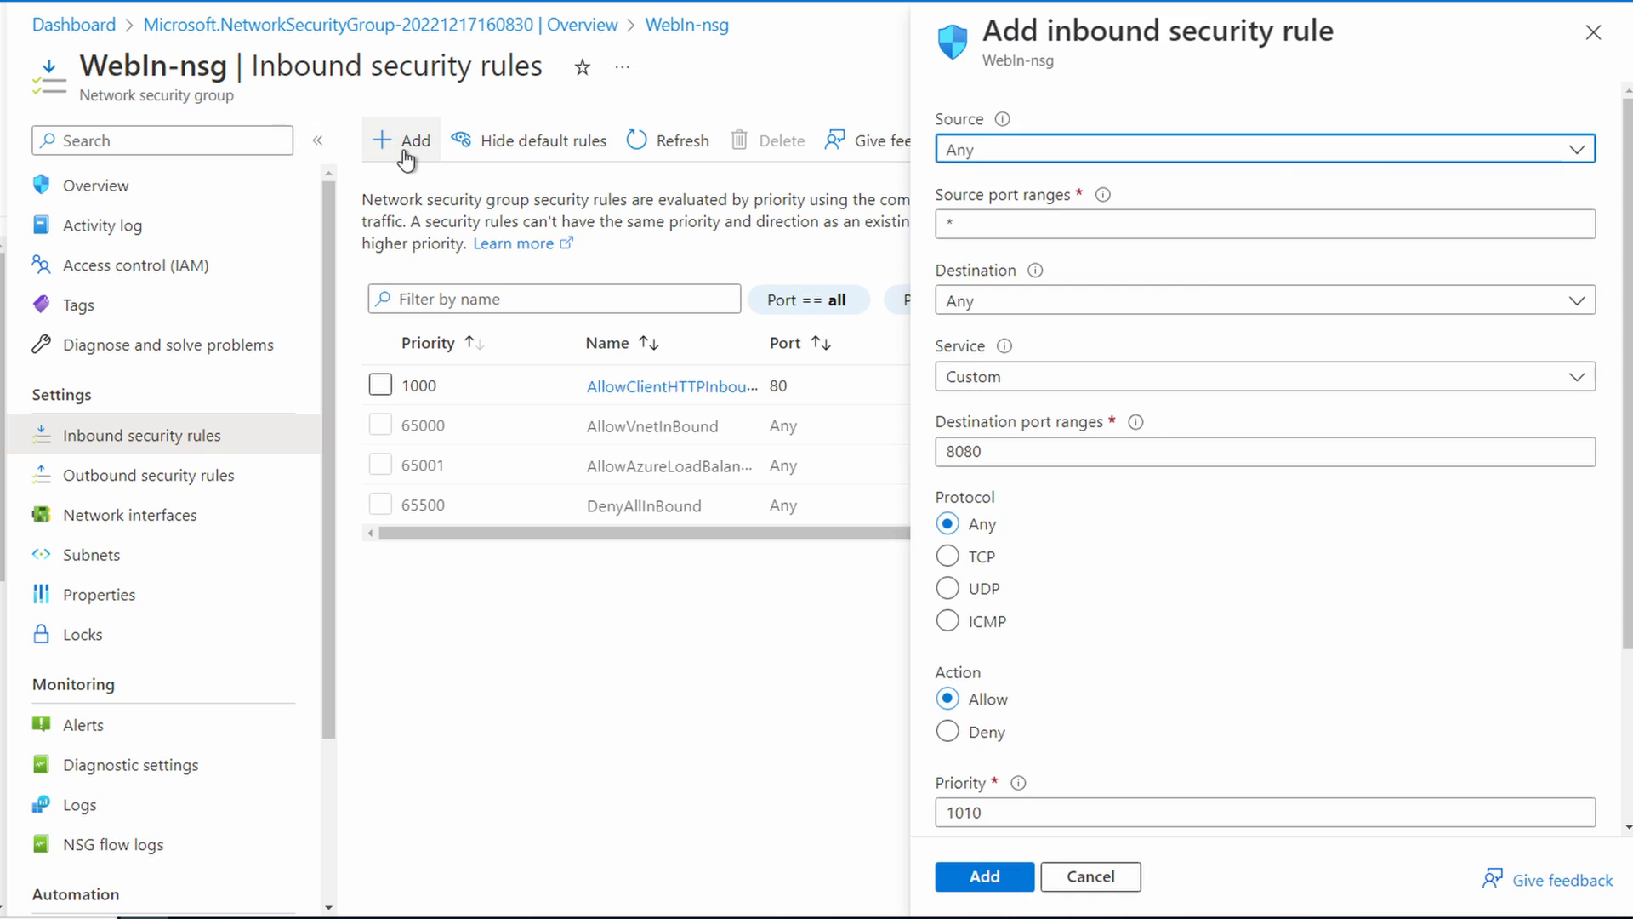
{"action": "left_click", "coordinate": [1267, 152]}
{"action": "left_click", "coordinate": [1148, 223]}
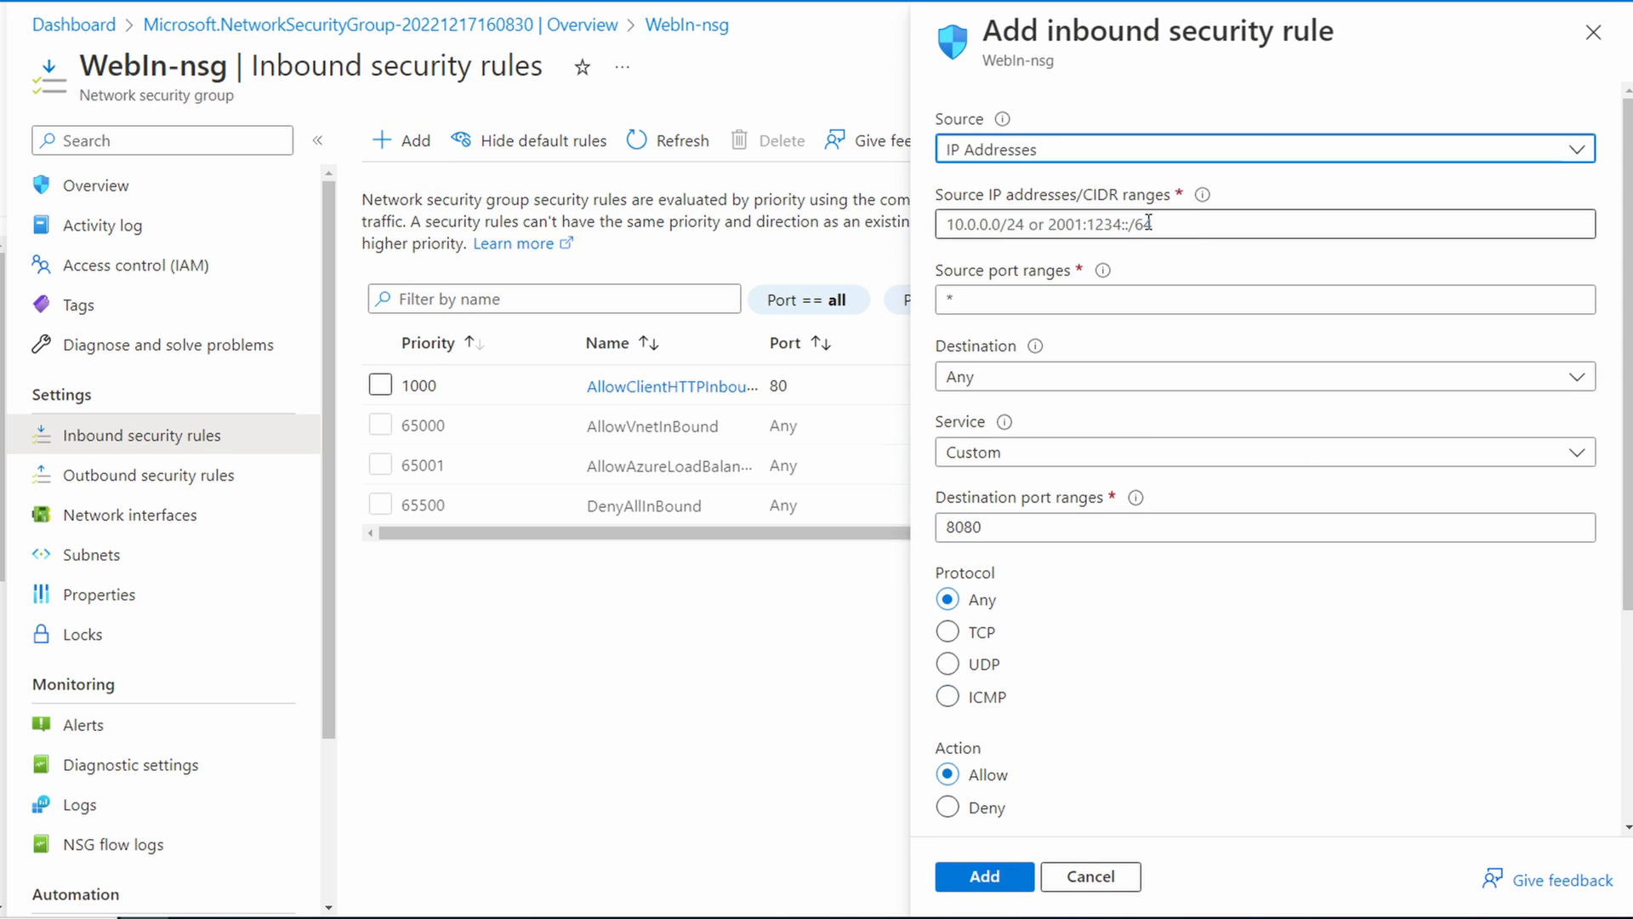
{"action": "left_click", "coordinate": [1196, 226]}
{"action": "type", "text": "10.100.1.0/24"}
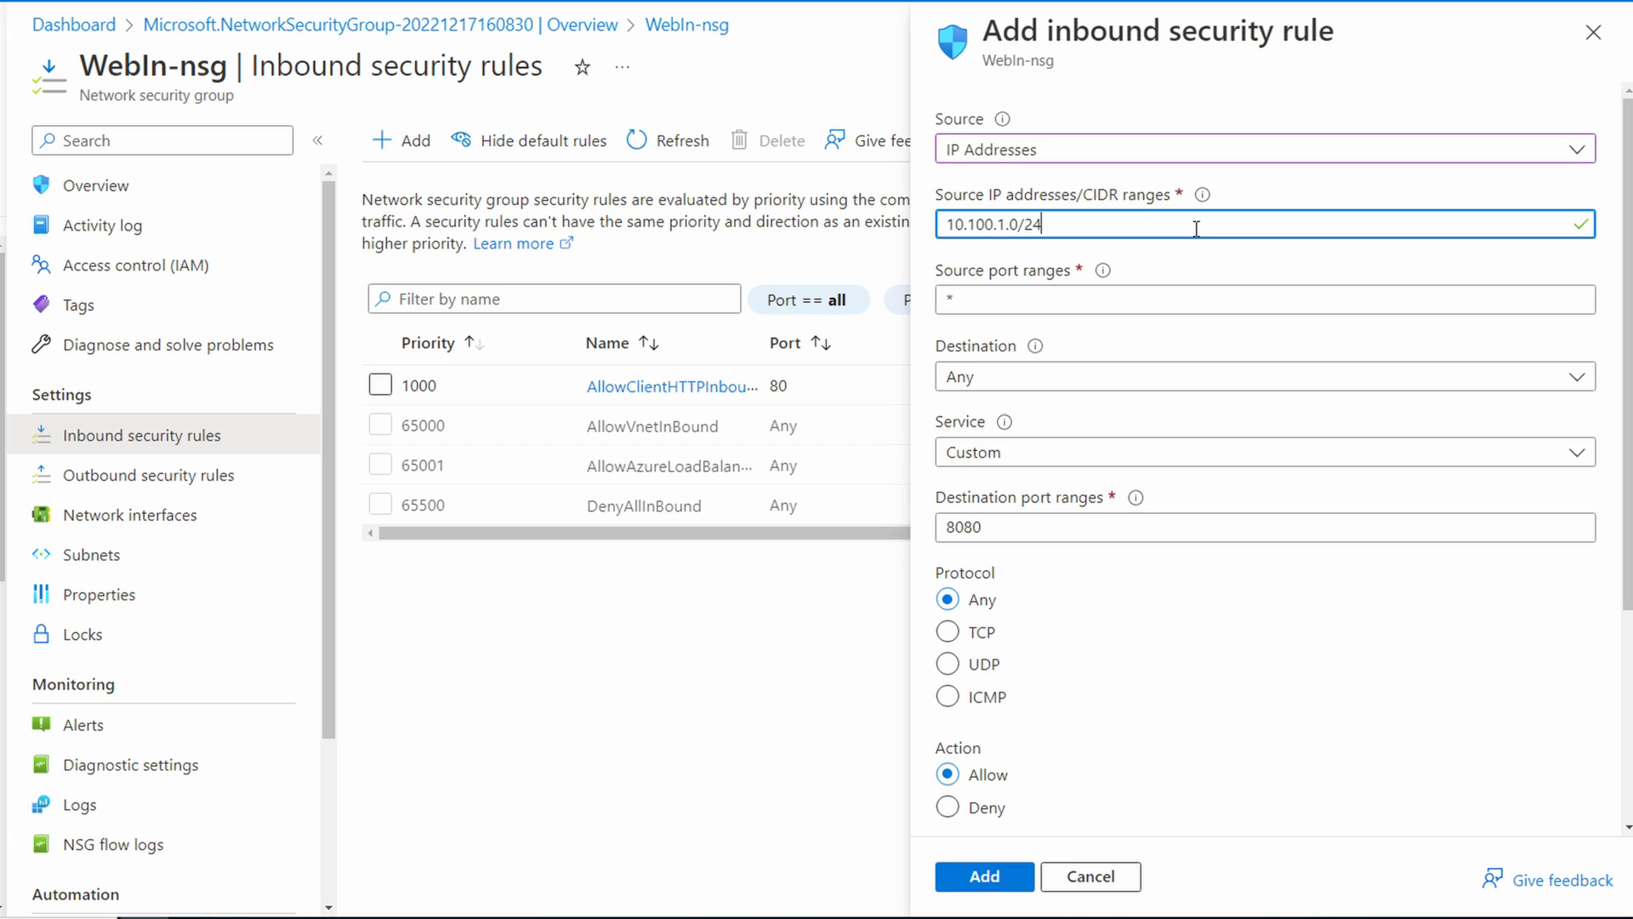
{"action": "left_click", "coordinate": [1191, 453]}
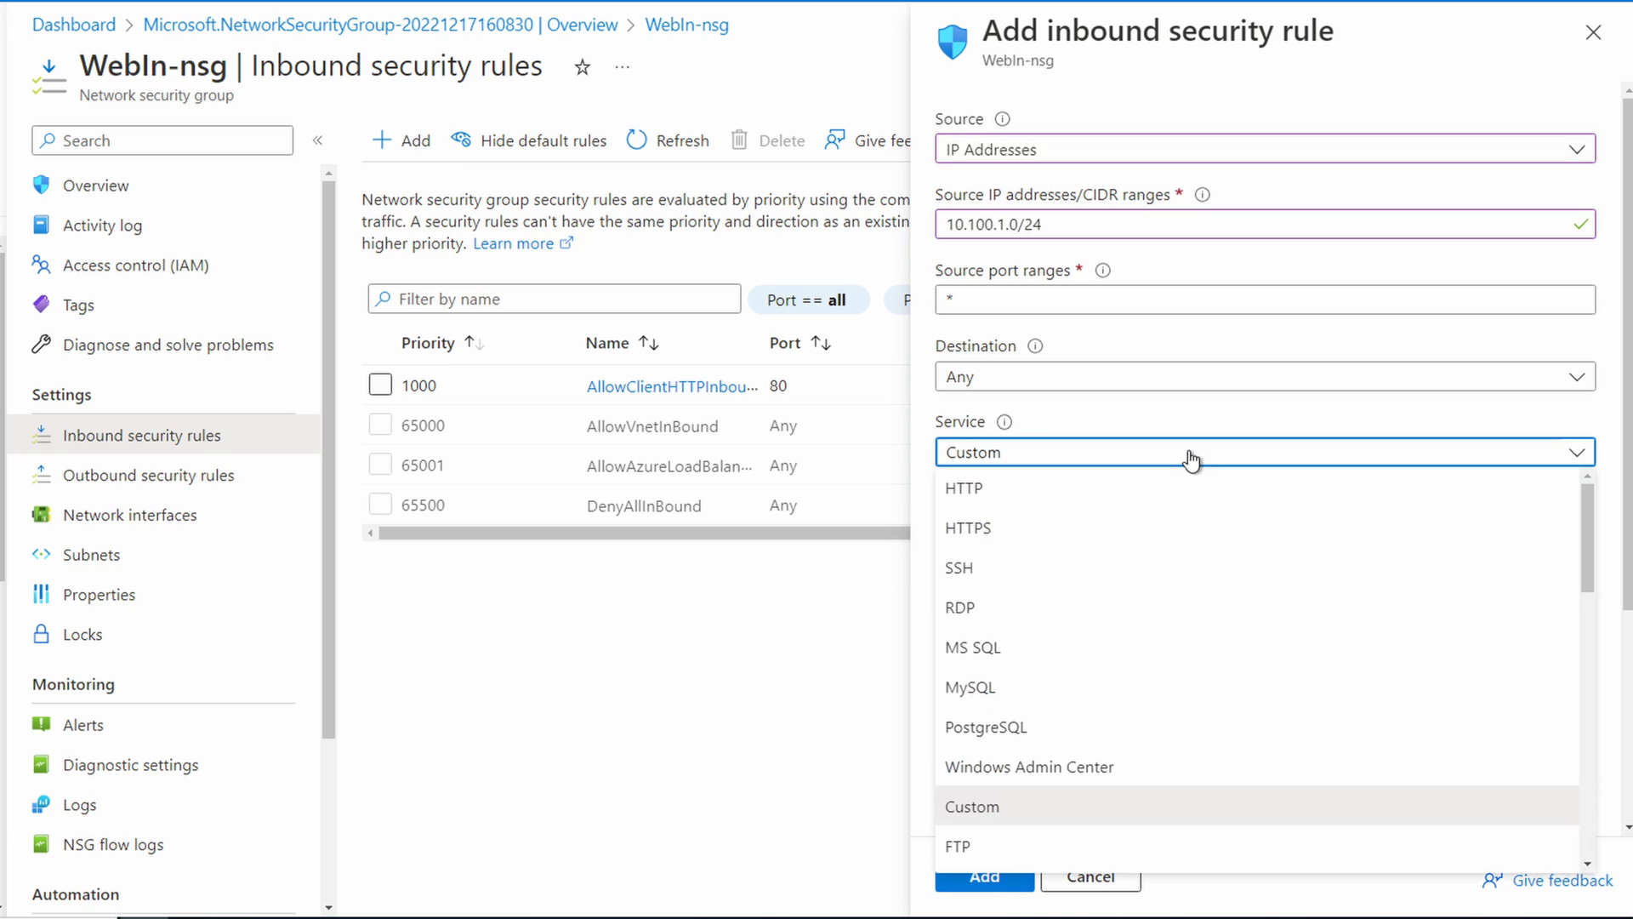
{"action": "left_click", "coordinate": [1138, 529]}
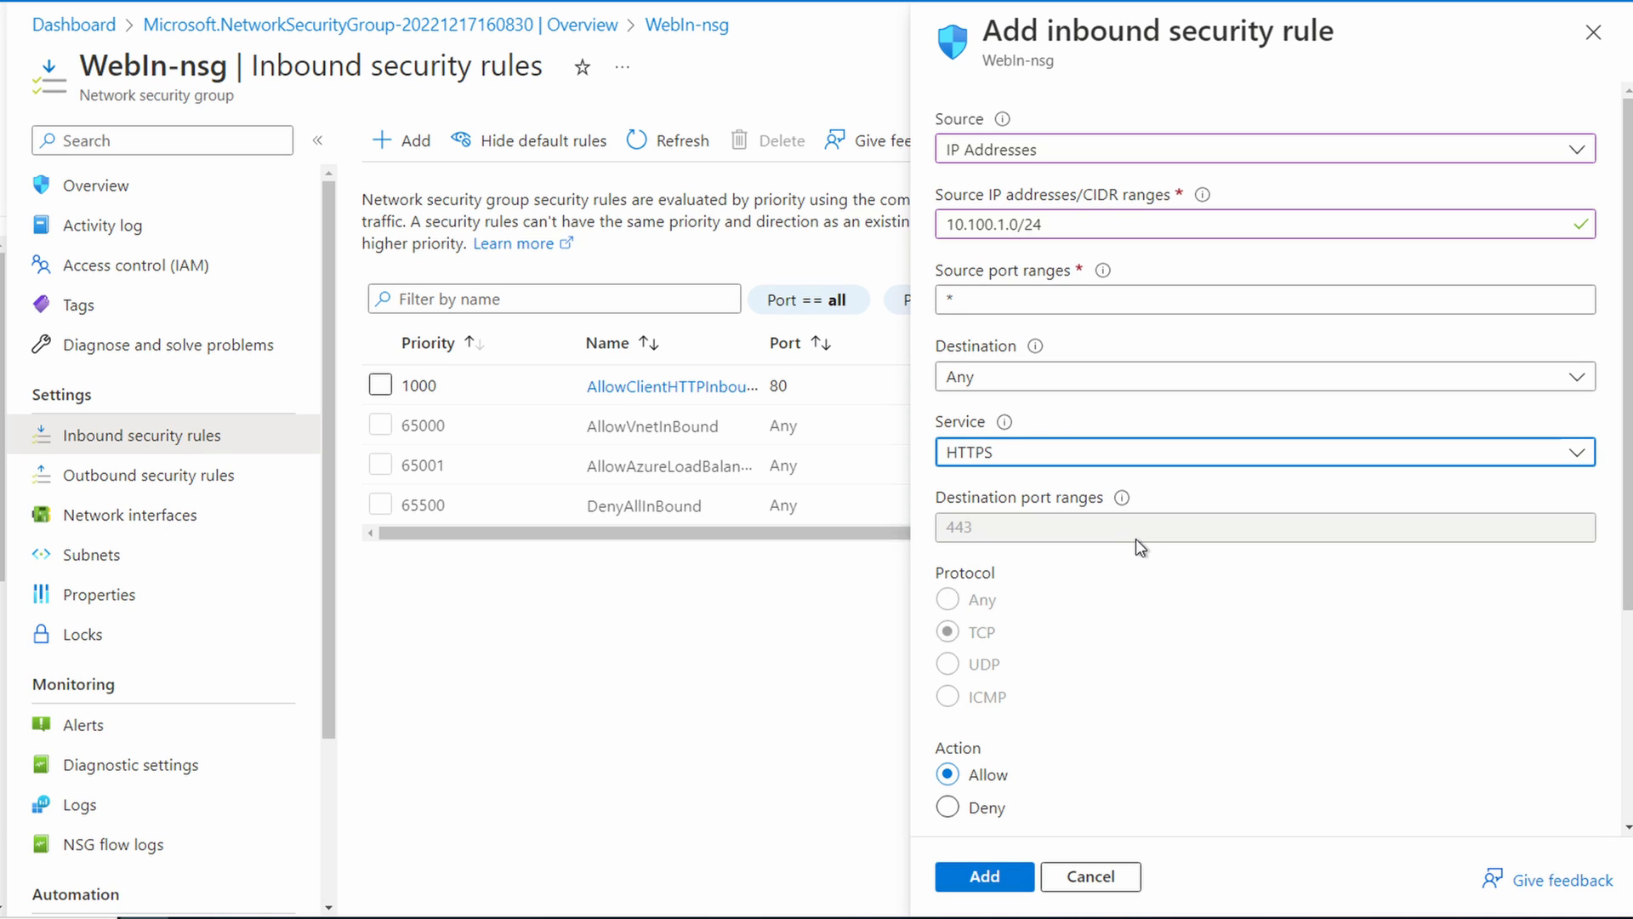
Step: Name the inbound HTTPS rule AllowClientHTTPSInbound and add it to the security group
{"action": "scroll", "coordinate": [1135, 538], "scroll_direction": "down", "scroll_amount": 4}
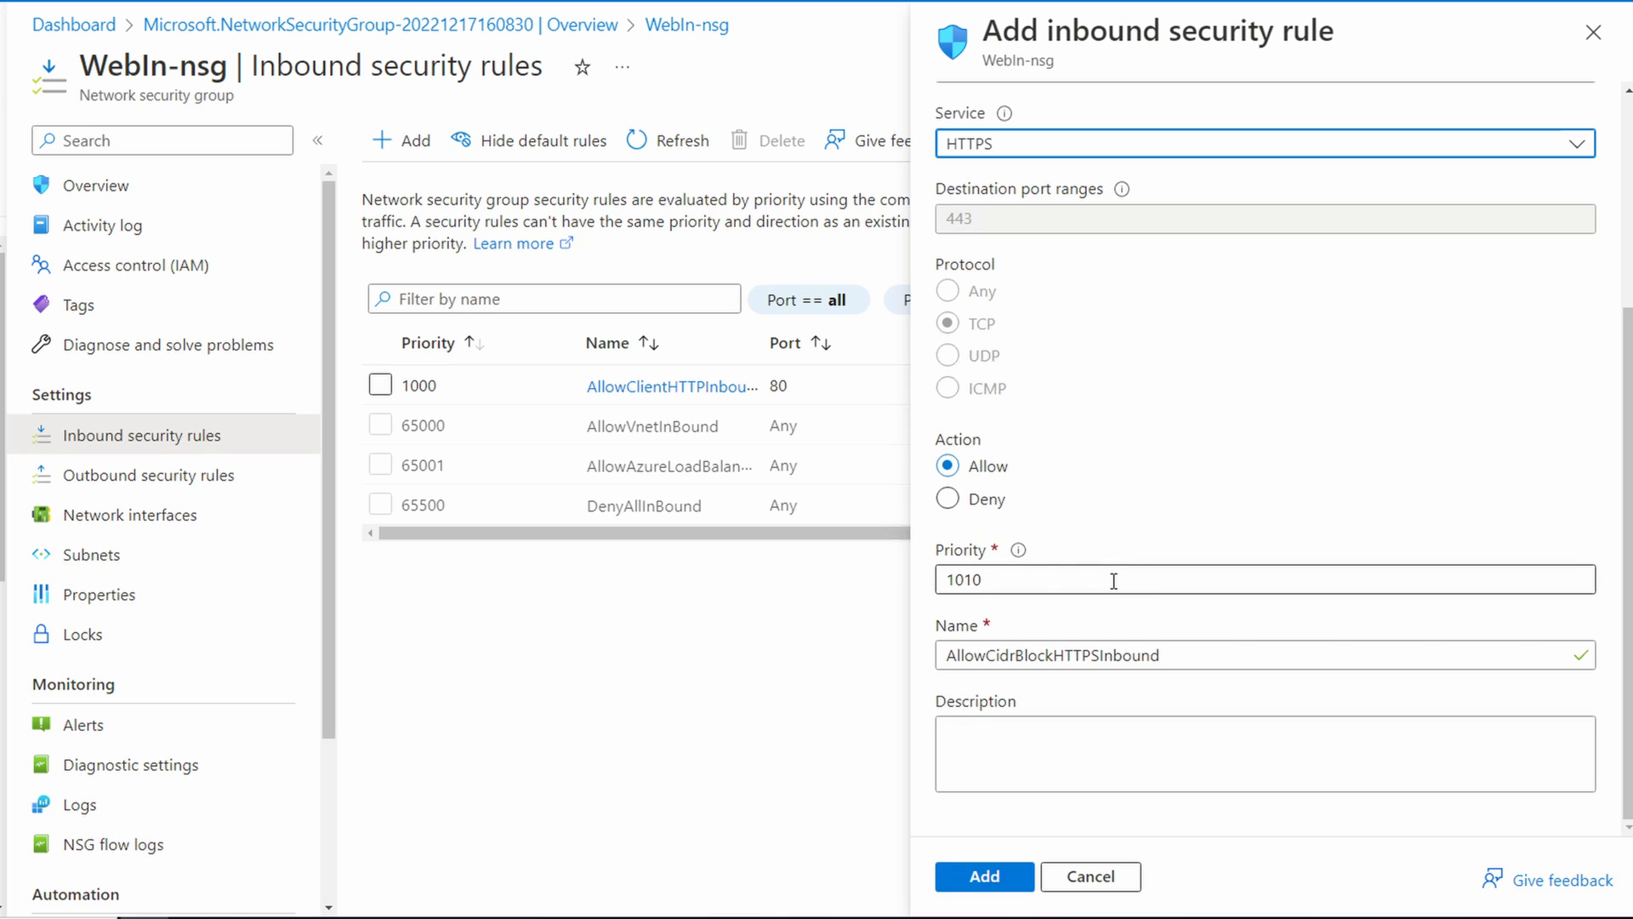
{"action": "left_click", "coordinate": [1051, 653]}
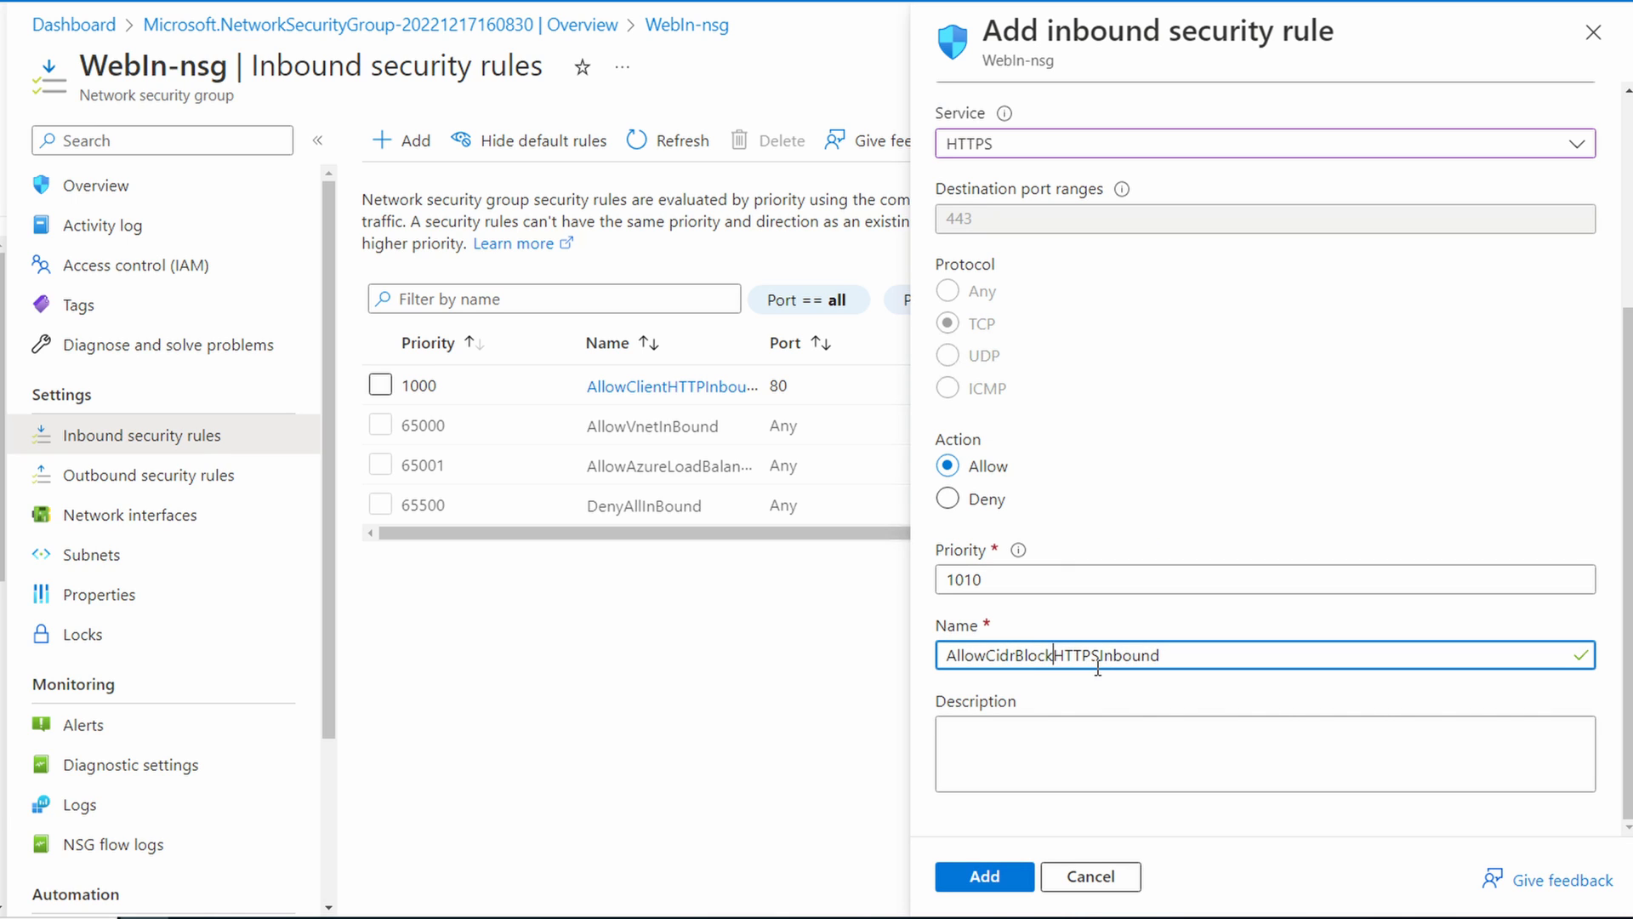
{"action": "key", "text": "Delete"}
{"action": "key", "text": "BackSpace"}
{"action": "key", "text": "BackSpace"}
{"action": "key", "text": "BackSpace"}
{"action": "key", "text": "BackSpace"}
{"action": "key", "text": "BackSpace"}
{"action": "key", "text": "BackSpace"}
{"action": "key", "text": "BackSpace"}
{"action": "type", "text": "lient"}
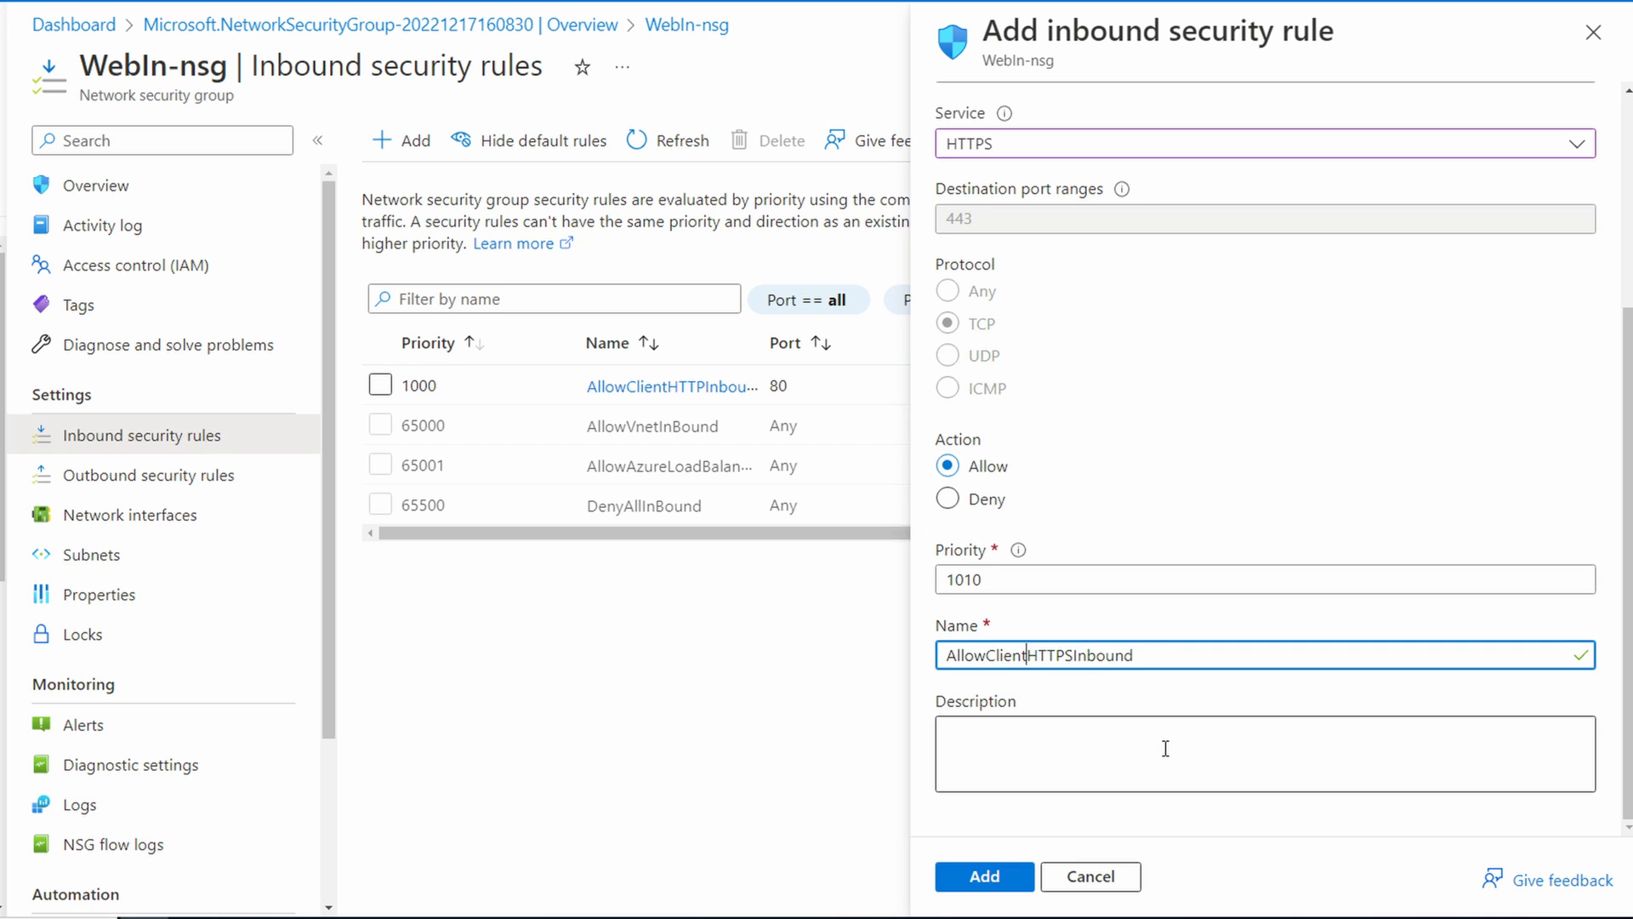
{"action": "left_click", "coordinate": [991, 880]}
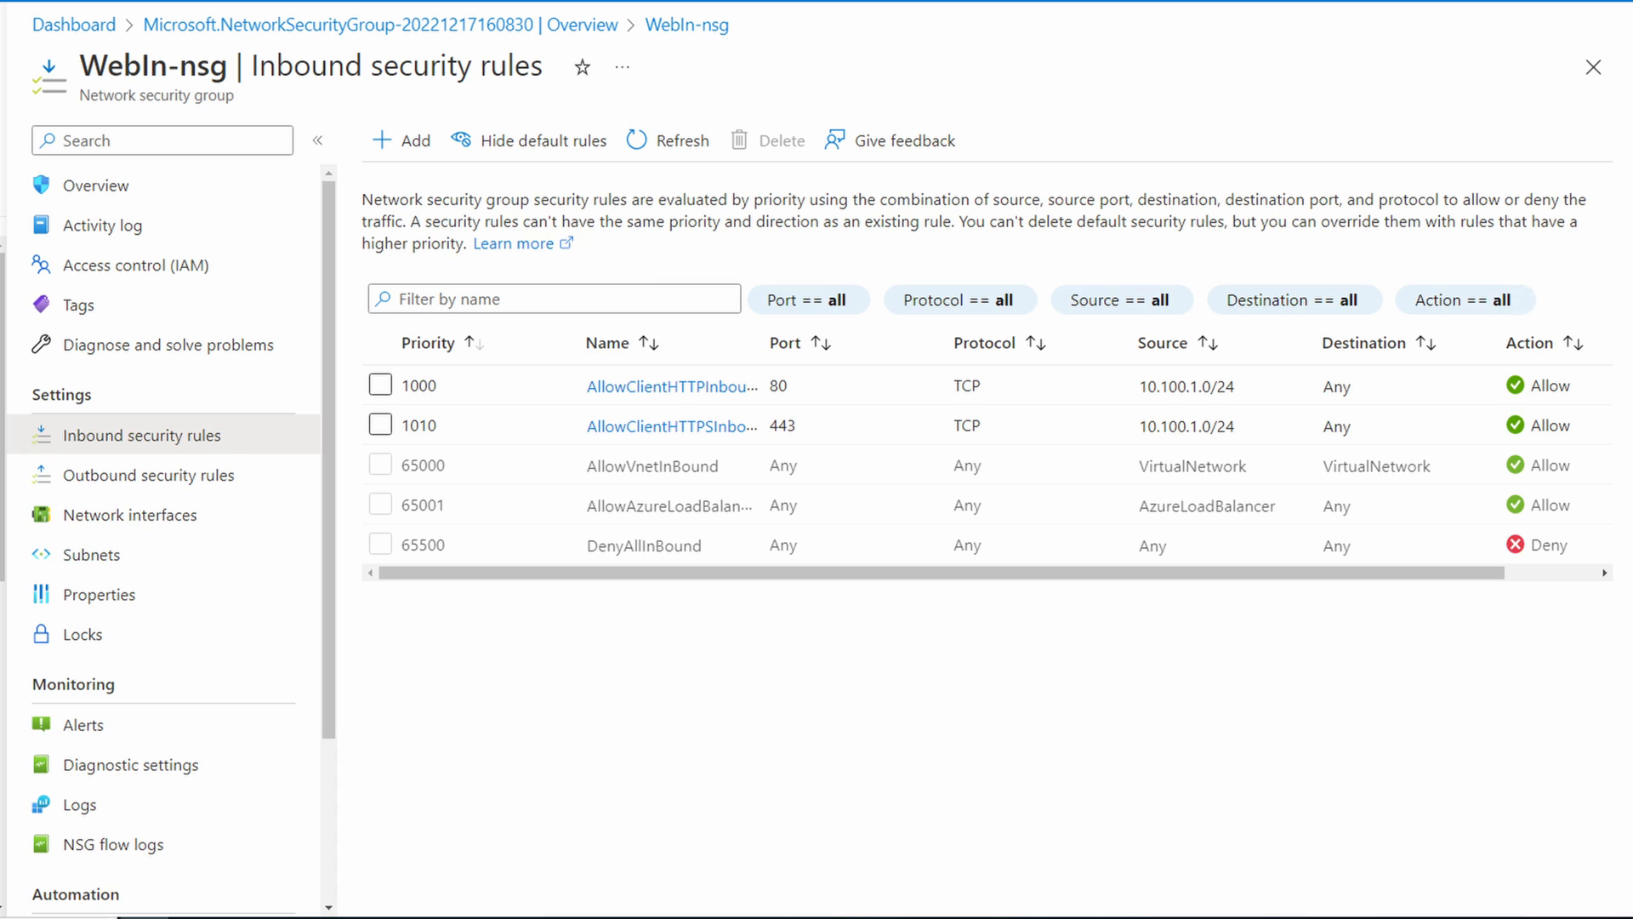
Step: Add an inbound security rule that denies the HTTP service from any source, keeping the suggested priority and name
{"action": "left_click", "coordinate": [419, 137]}
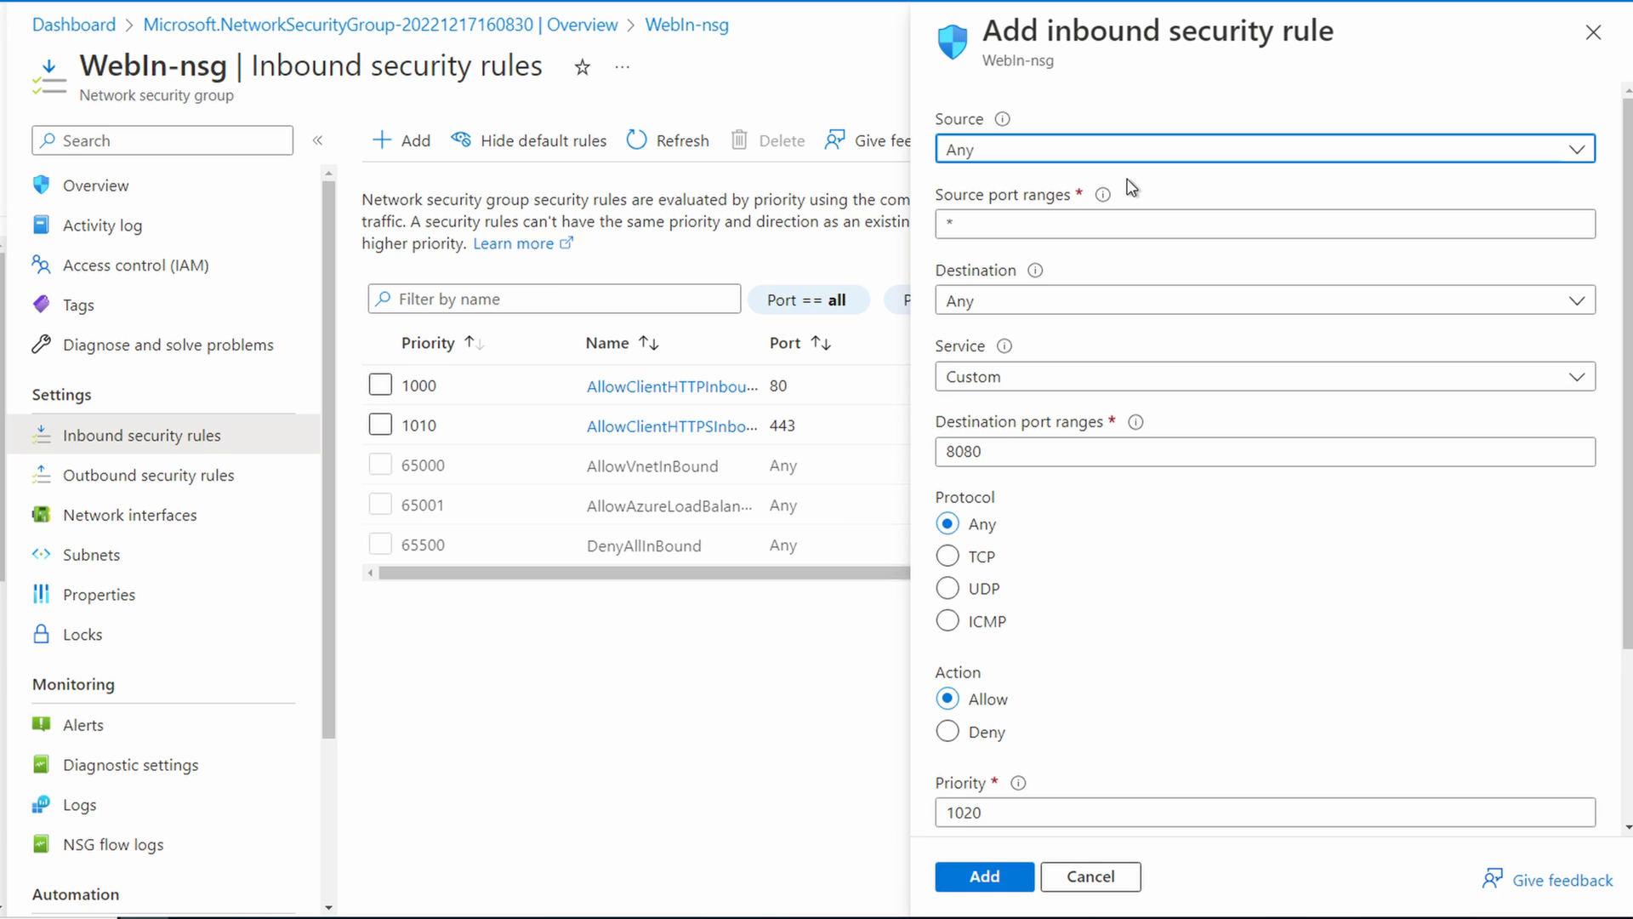
{"action": "left_click", "coordinate": [1139, 383]}
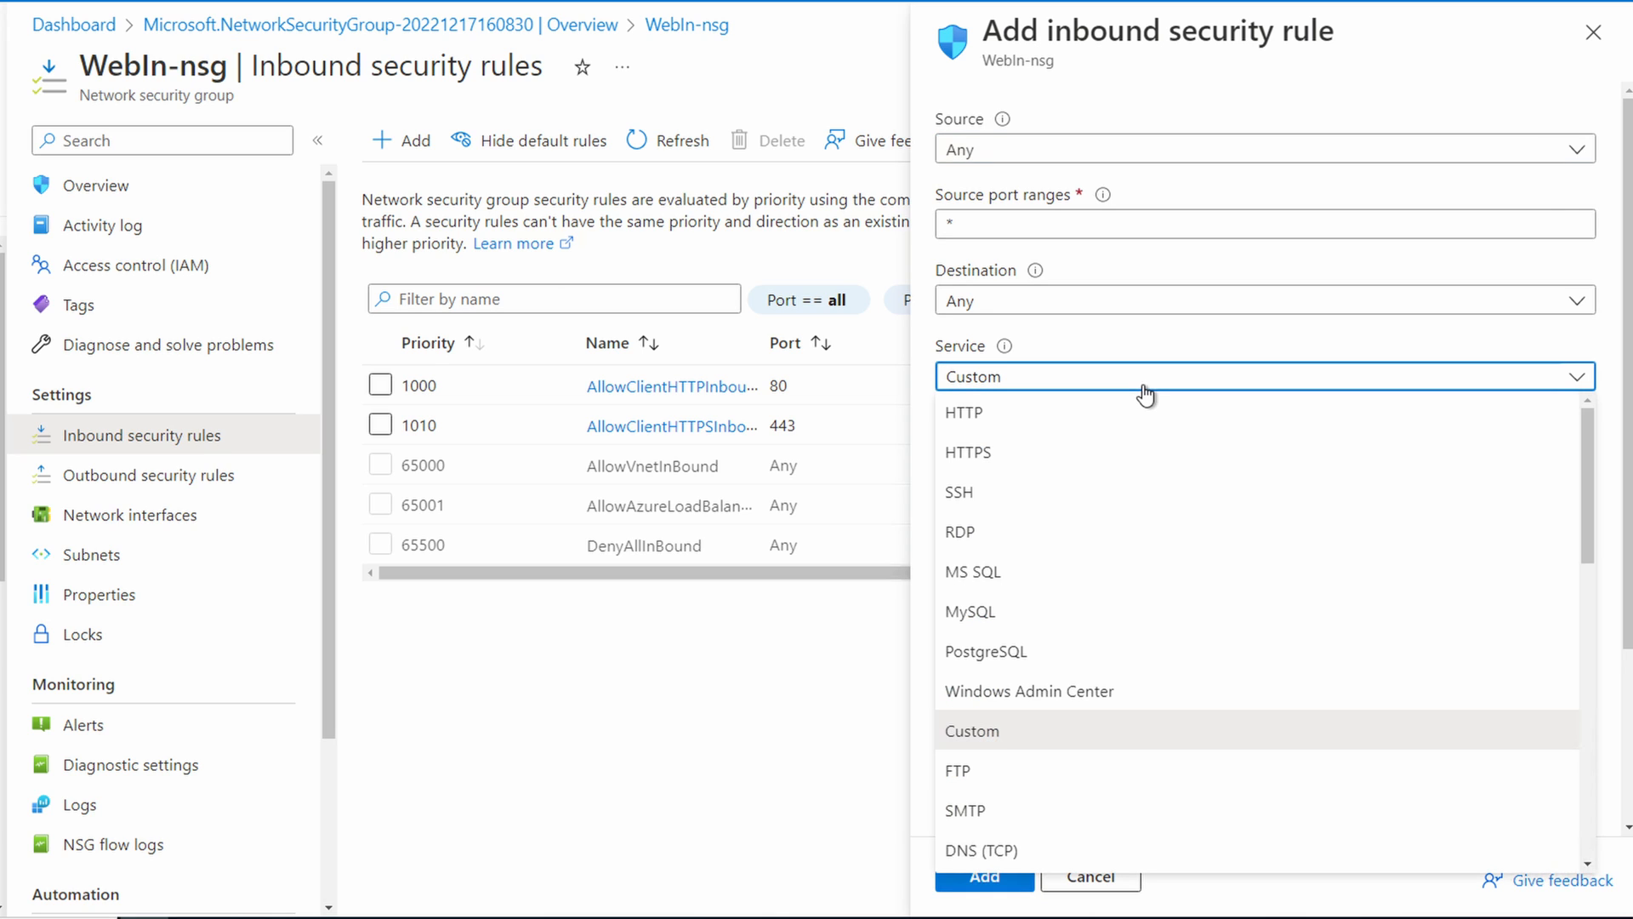
{"action": "left_click", "coordinate": [1103, 418]}
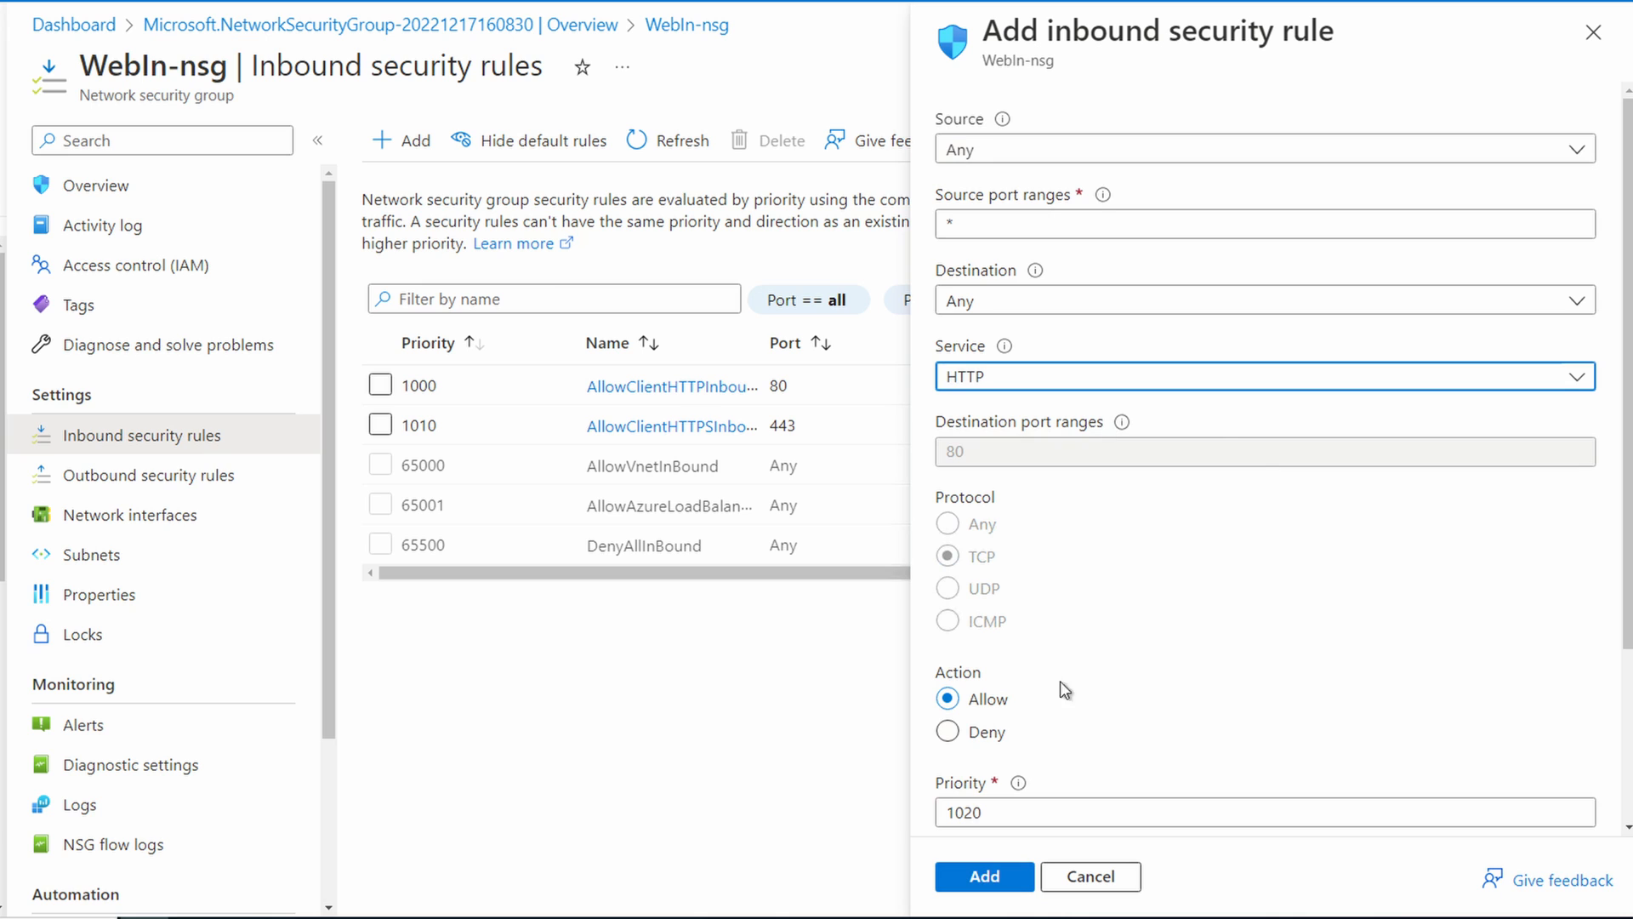
{"action": "left_click", "coordinate": [947, 733]}
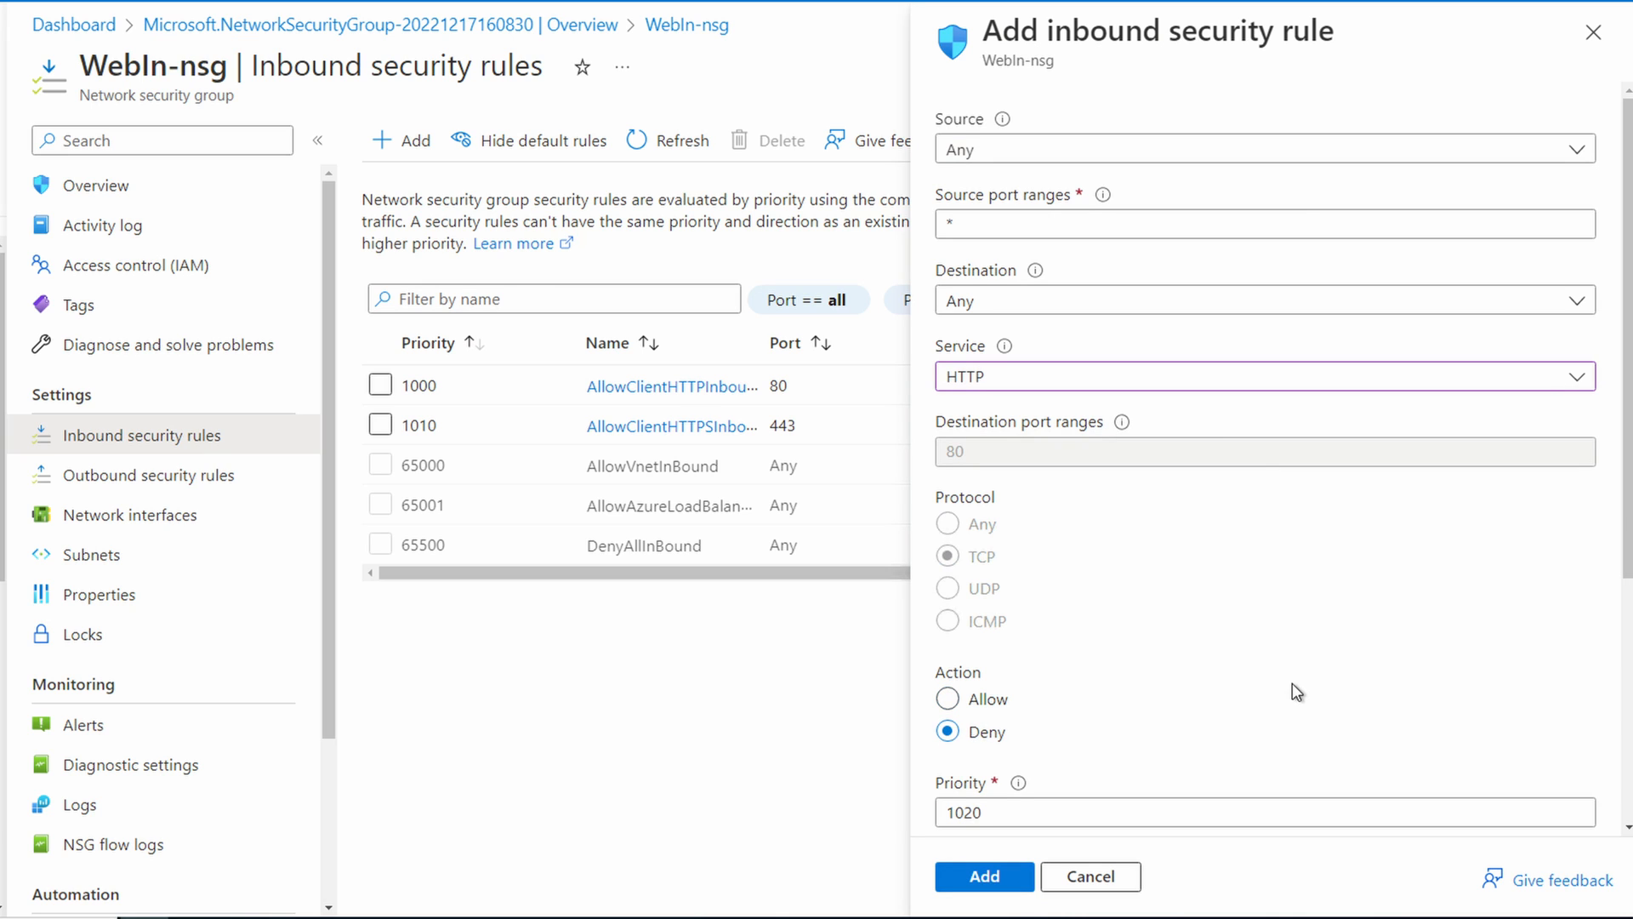
{"action": "scroll", "coordinate": [1293, 688], "scroll_direction": "down", "scroll_amount": 4}
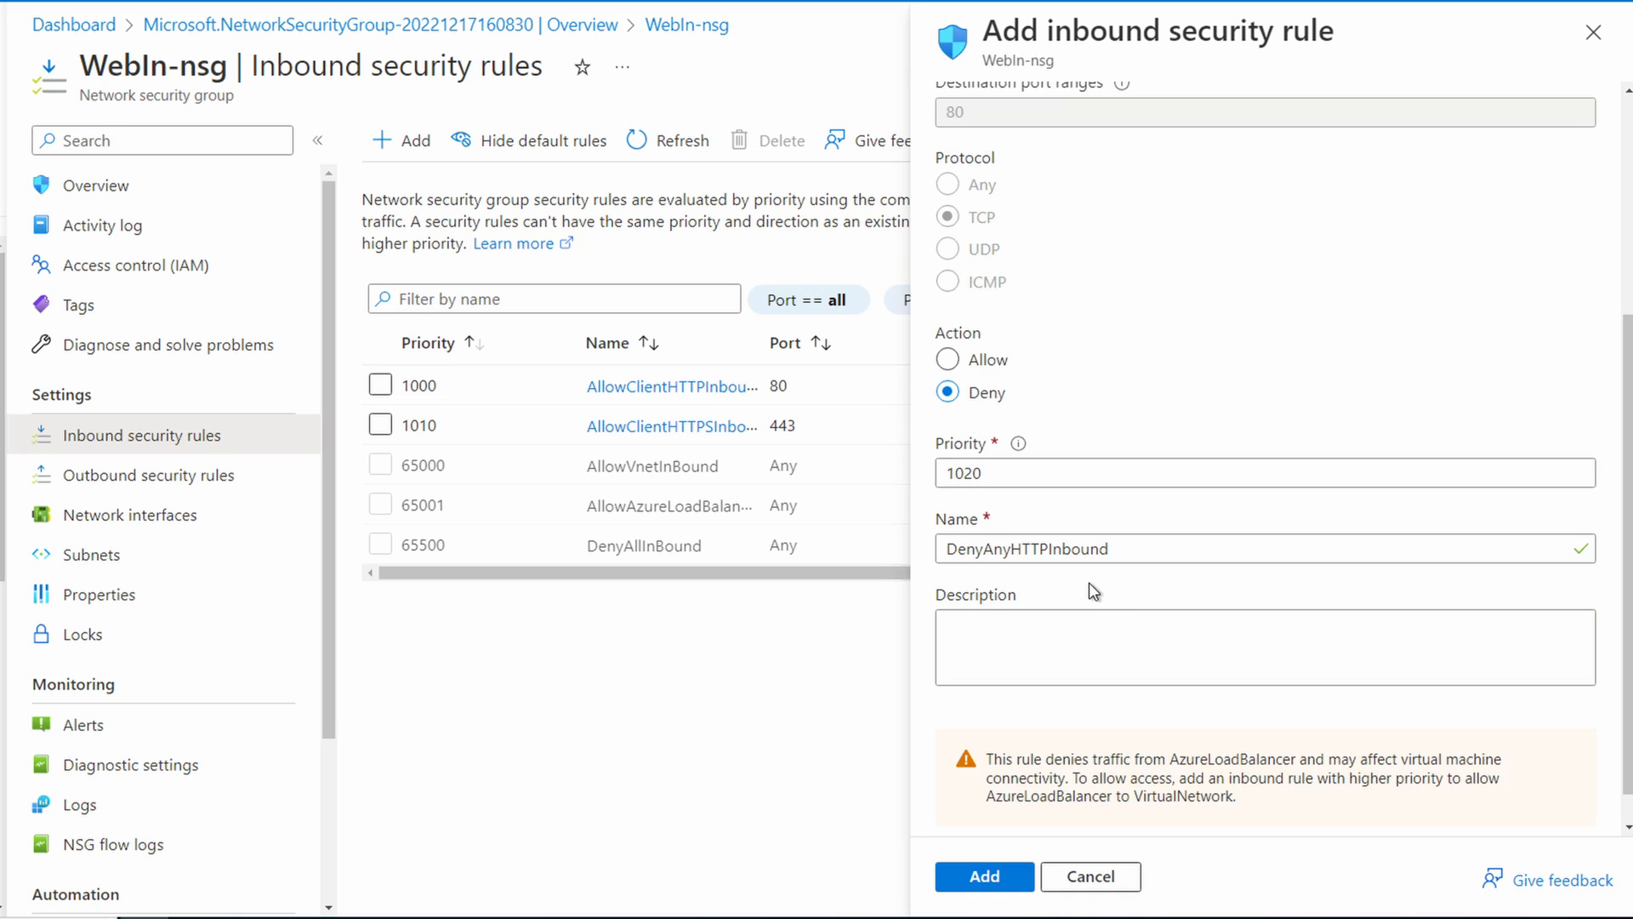
{"action": "left_click", "coordinate": [972, 874]}
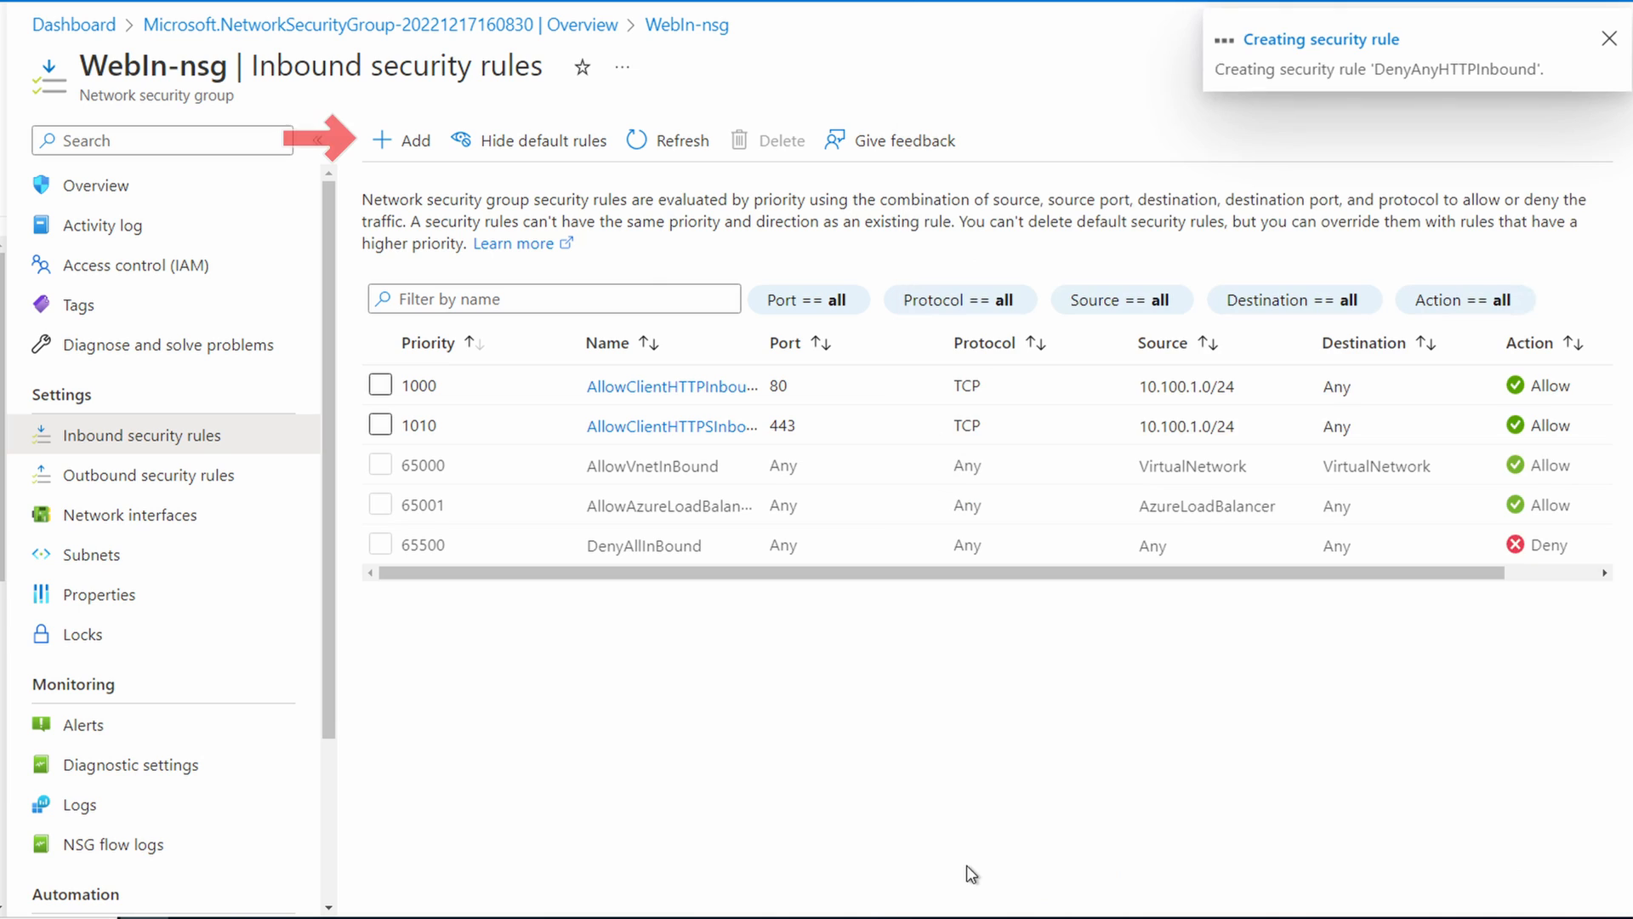
Step: Add an inbound security rule that denies the HTTPS service from any source, keeping the suggested priority and name
{"action": "left_click", "coordinate": [412, 140]}
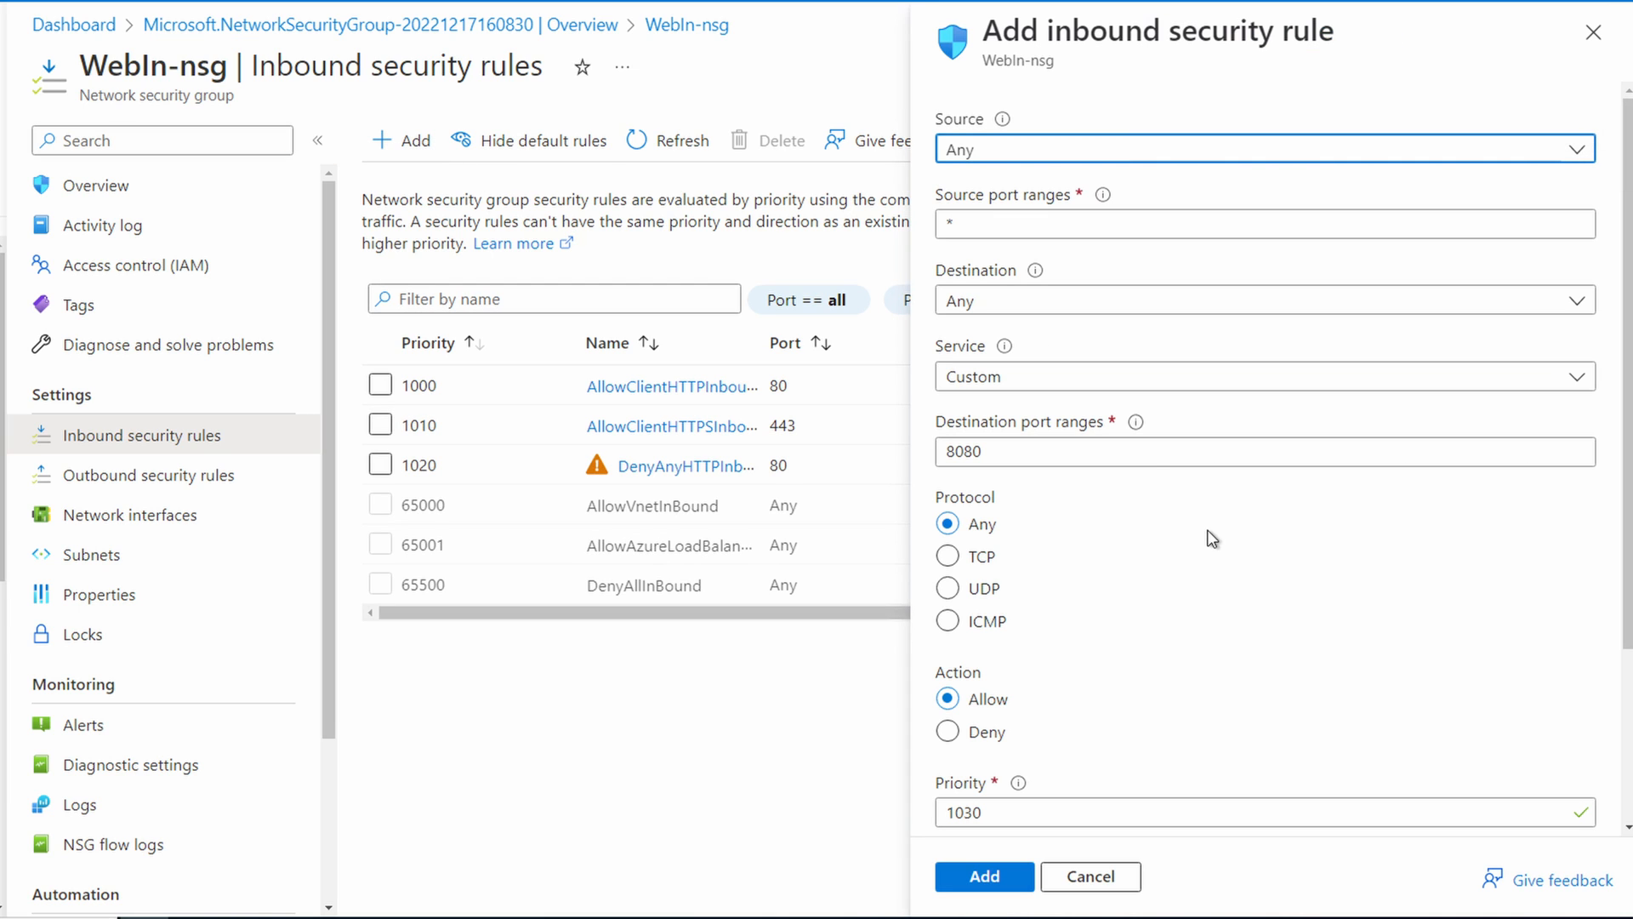
{"action": "left_click", "coordinate": [1136, 455]}
{"action": "left_click", "coordinate": [1120, 377]}
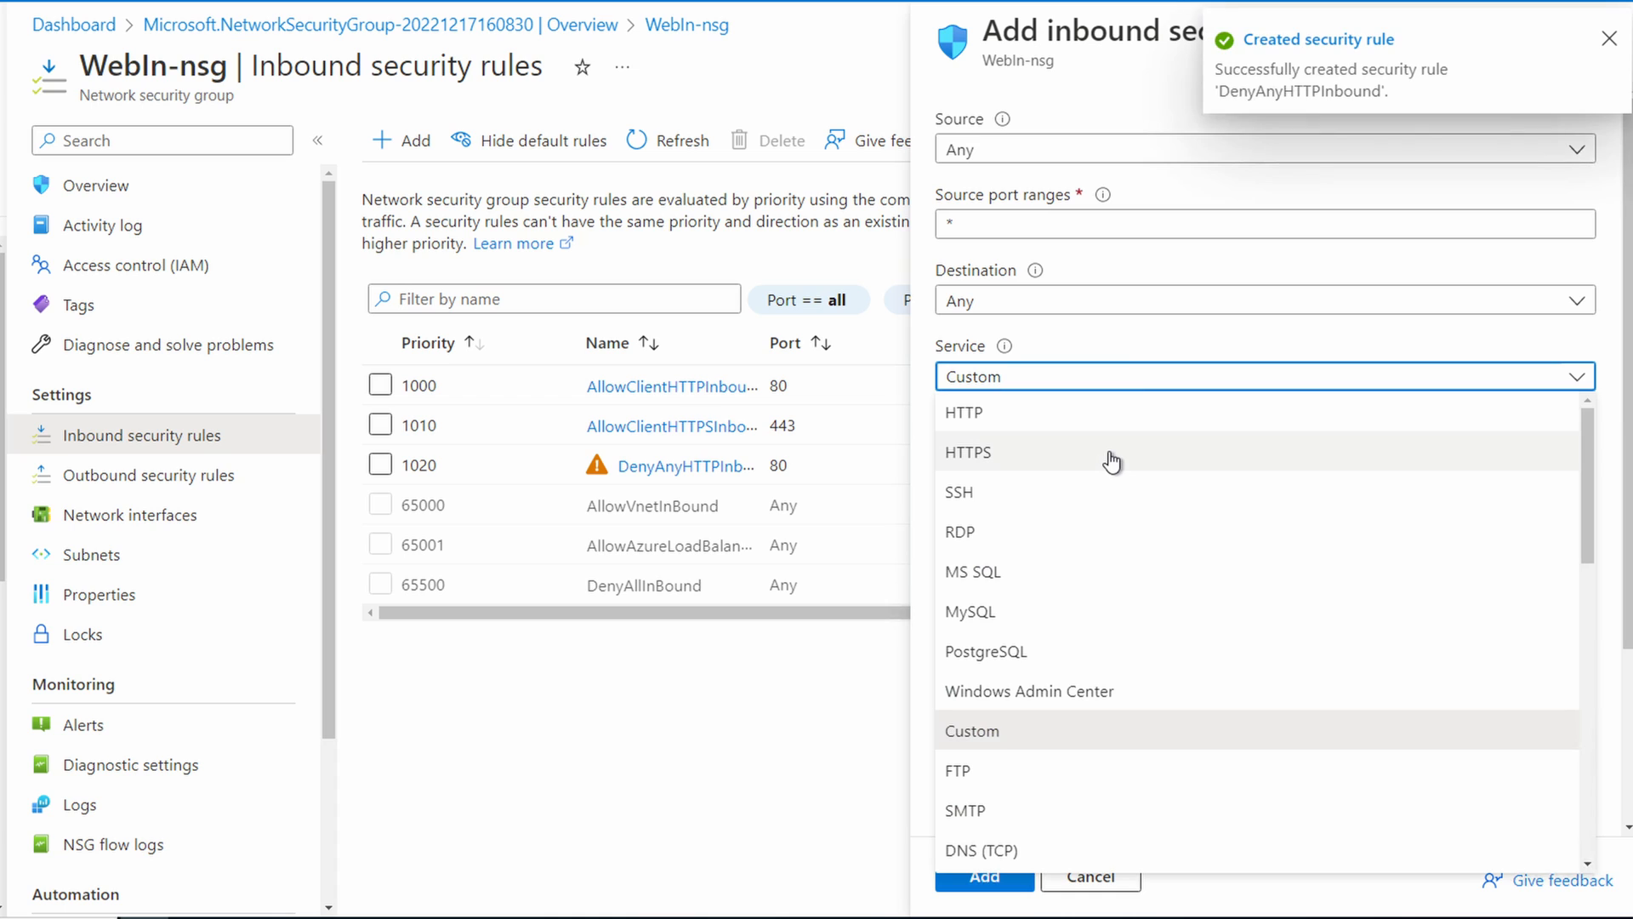
{"action": "left_click", "coordinate": [1111, 462]}
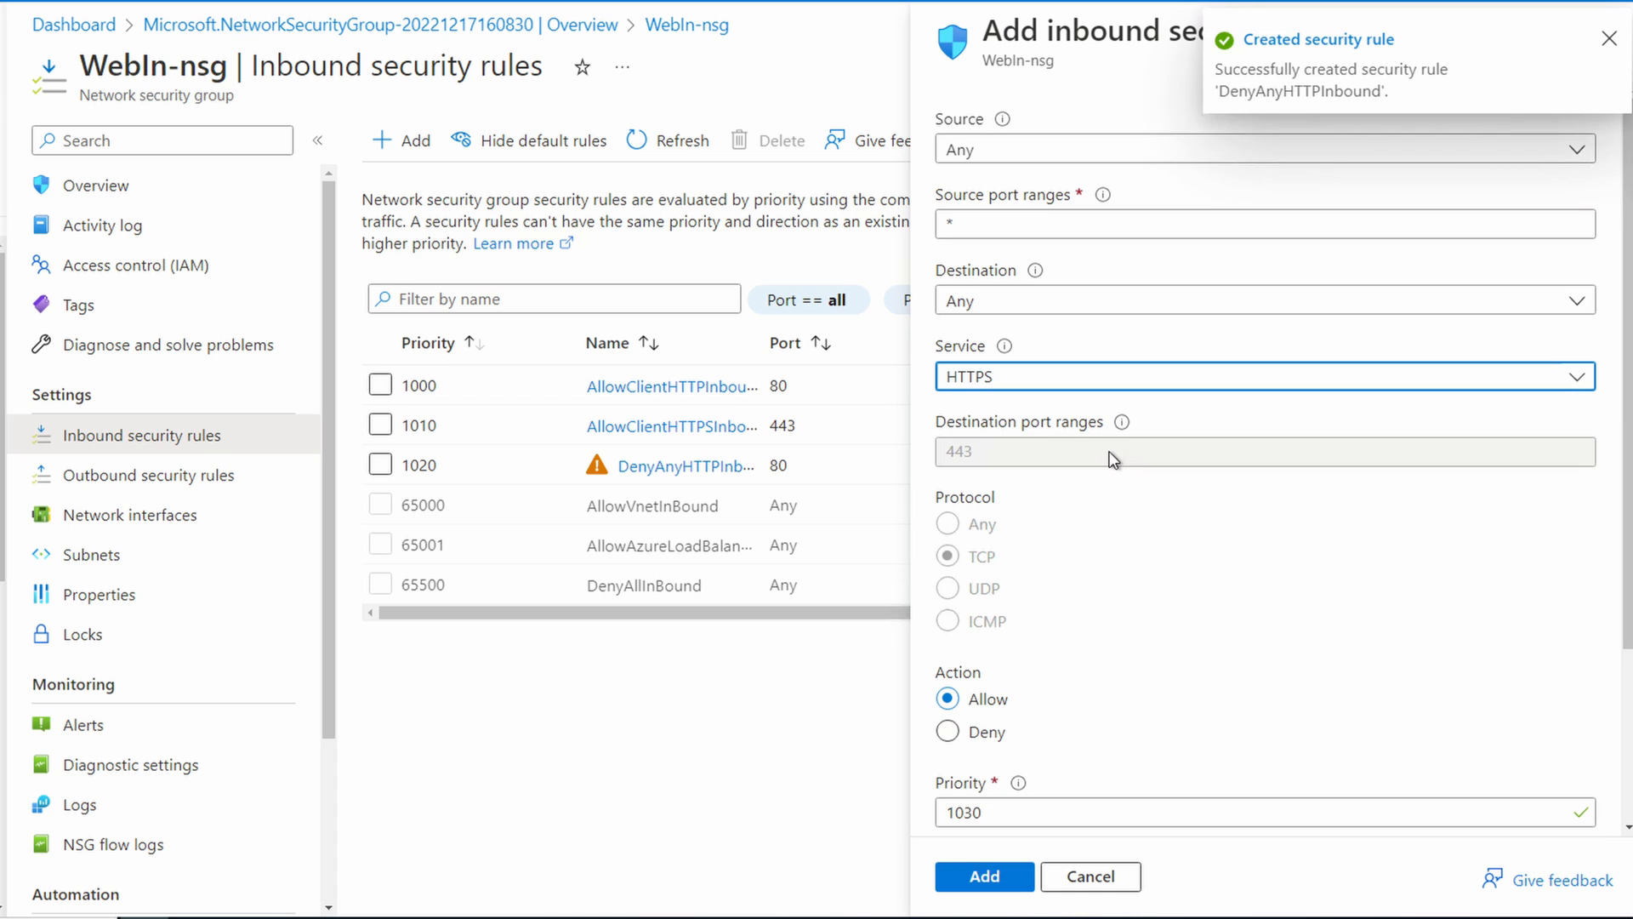
{"action": "left_click", "coordinate": [948, 732]}
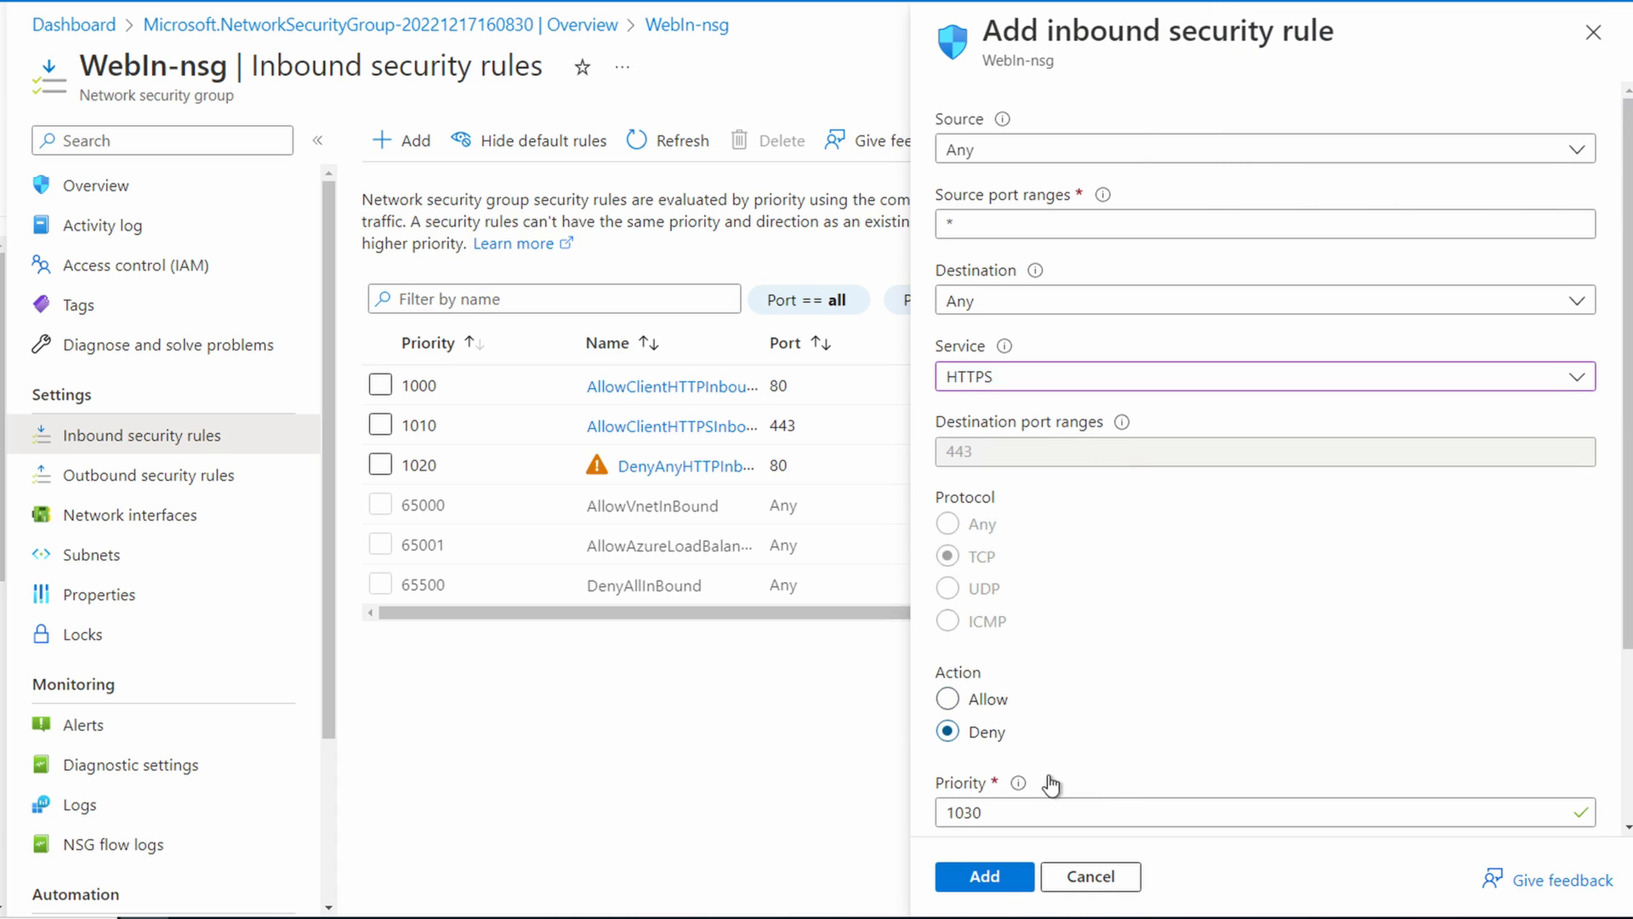
{"action": "left_click", "coordinate": [984, 876]}
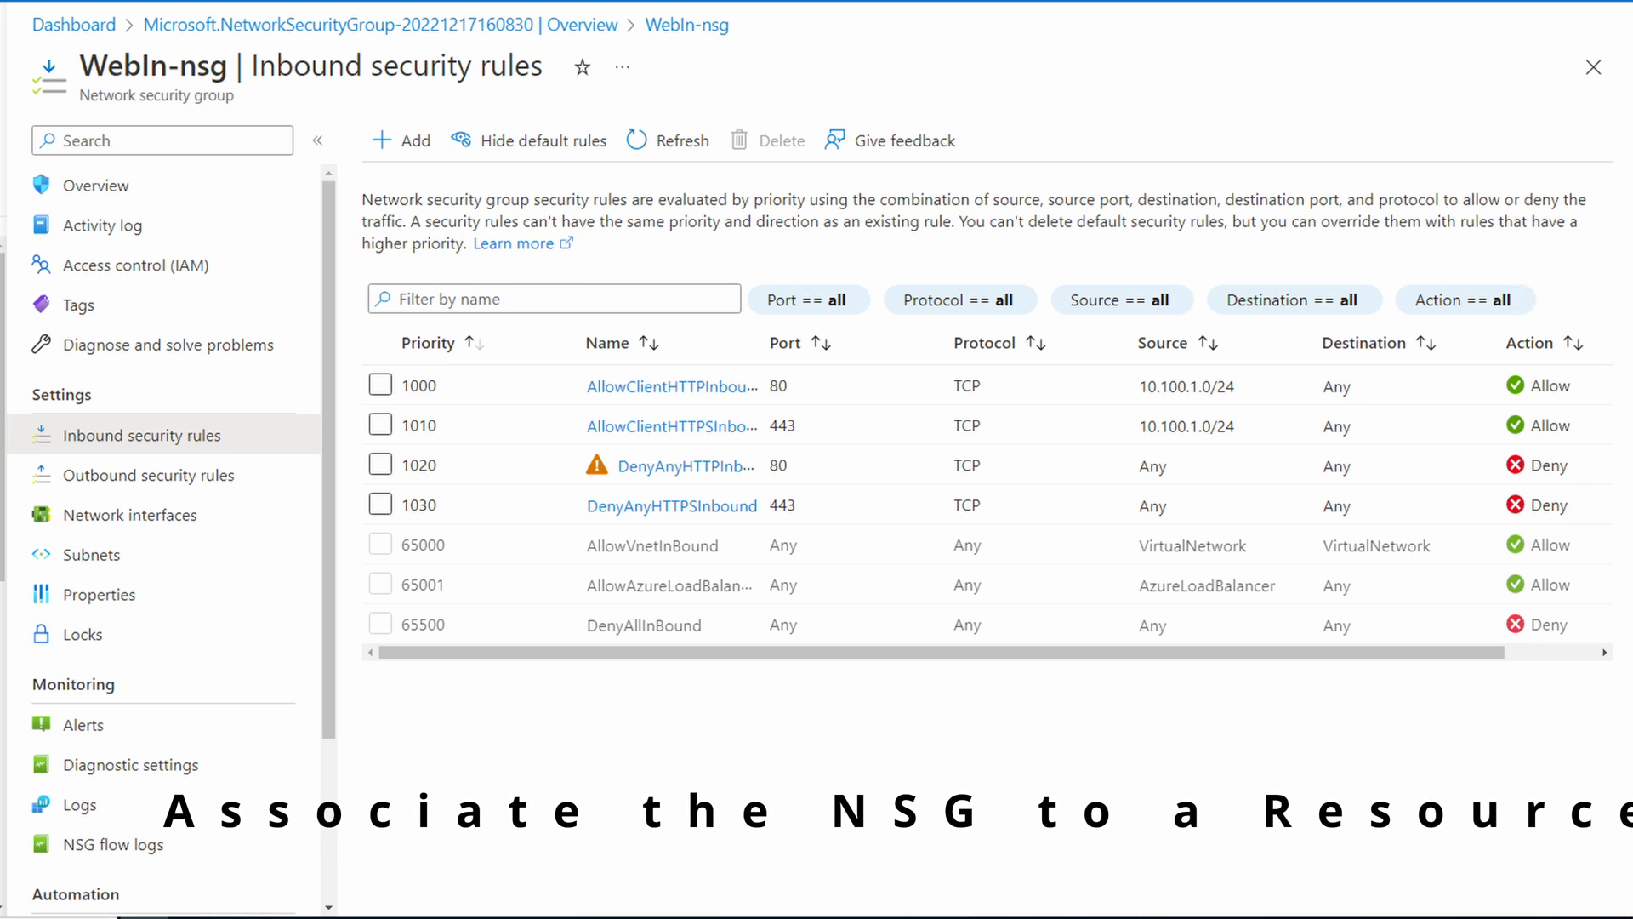
Step: Check which network interfaces can be associated with the WebIn-nsg security group
{"action": "left_click", "coordinate": [160, 523]}
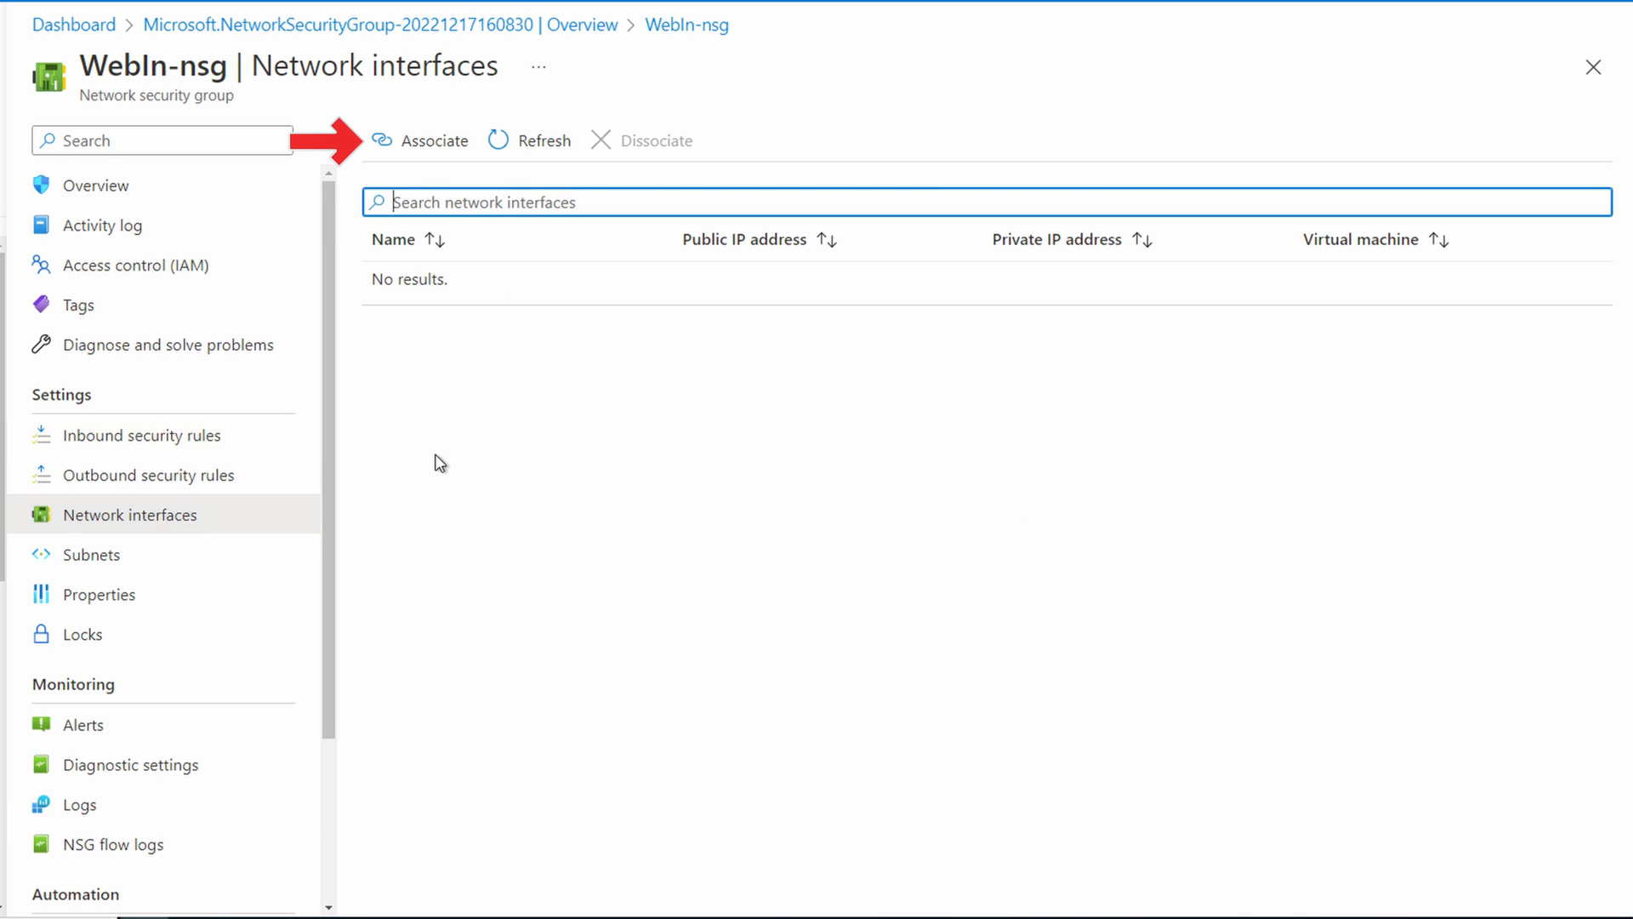
{"action": "left_click", "coordinate": [420, 151]}
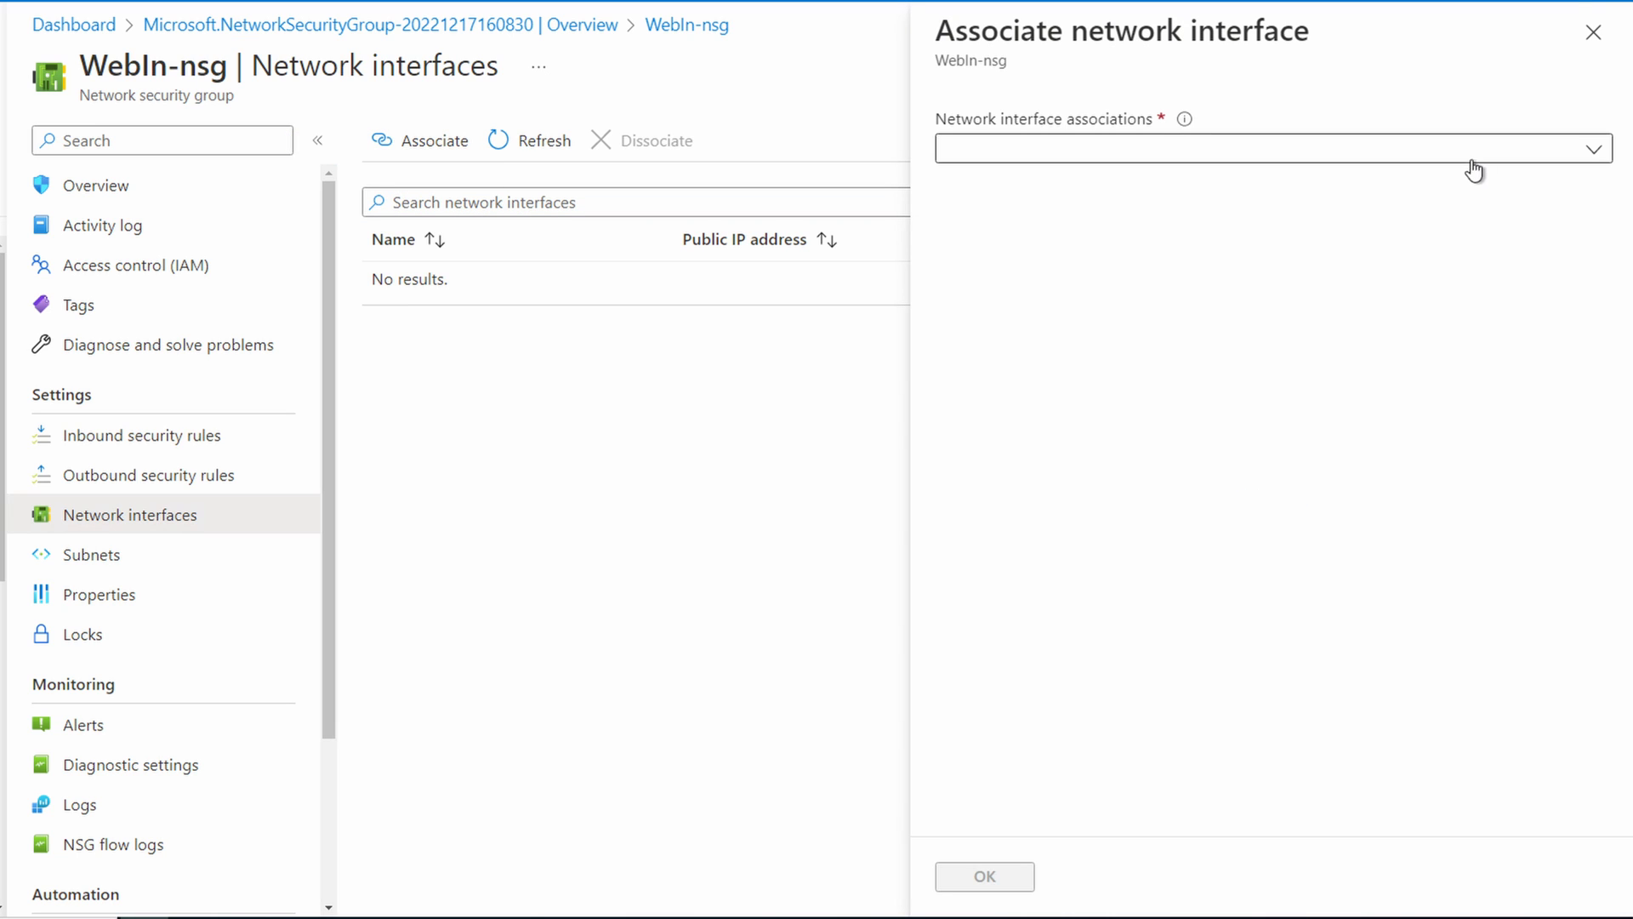
{"action": "left_click", "coordinate": [1480, 161]}
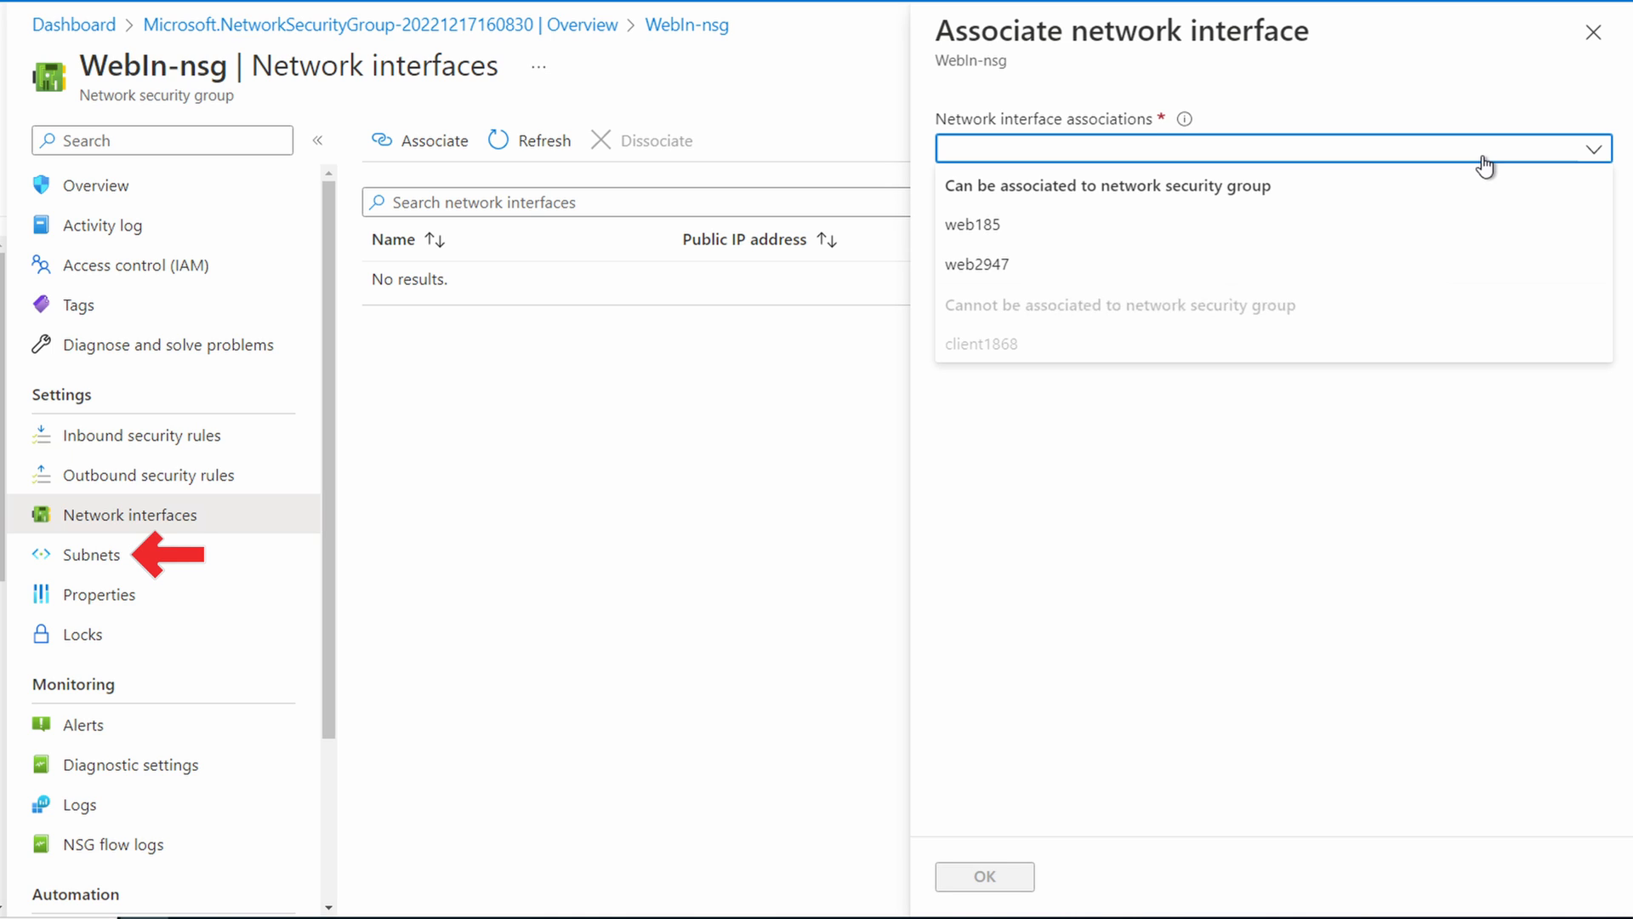
Step: Associate the security group with WebSubnet in NSGTestVNet and open the networking settings of the Web1 virtual machine
{"action": "left_click", "coordinate": [132, 557]}
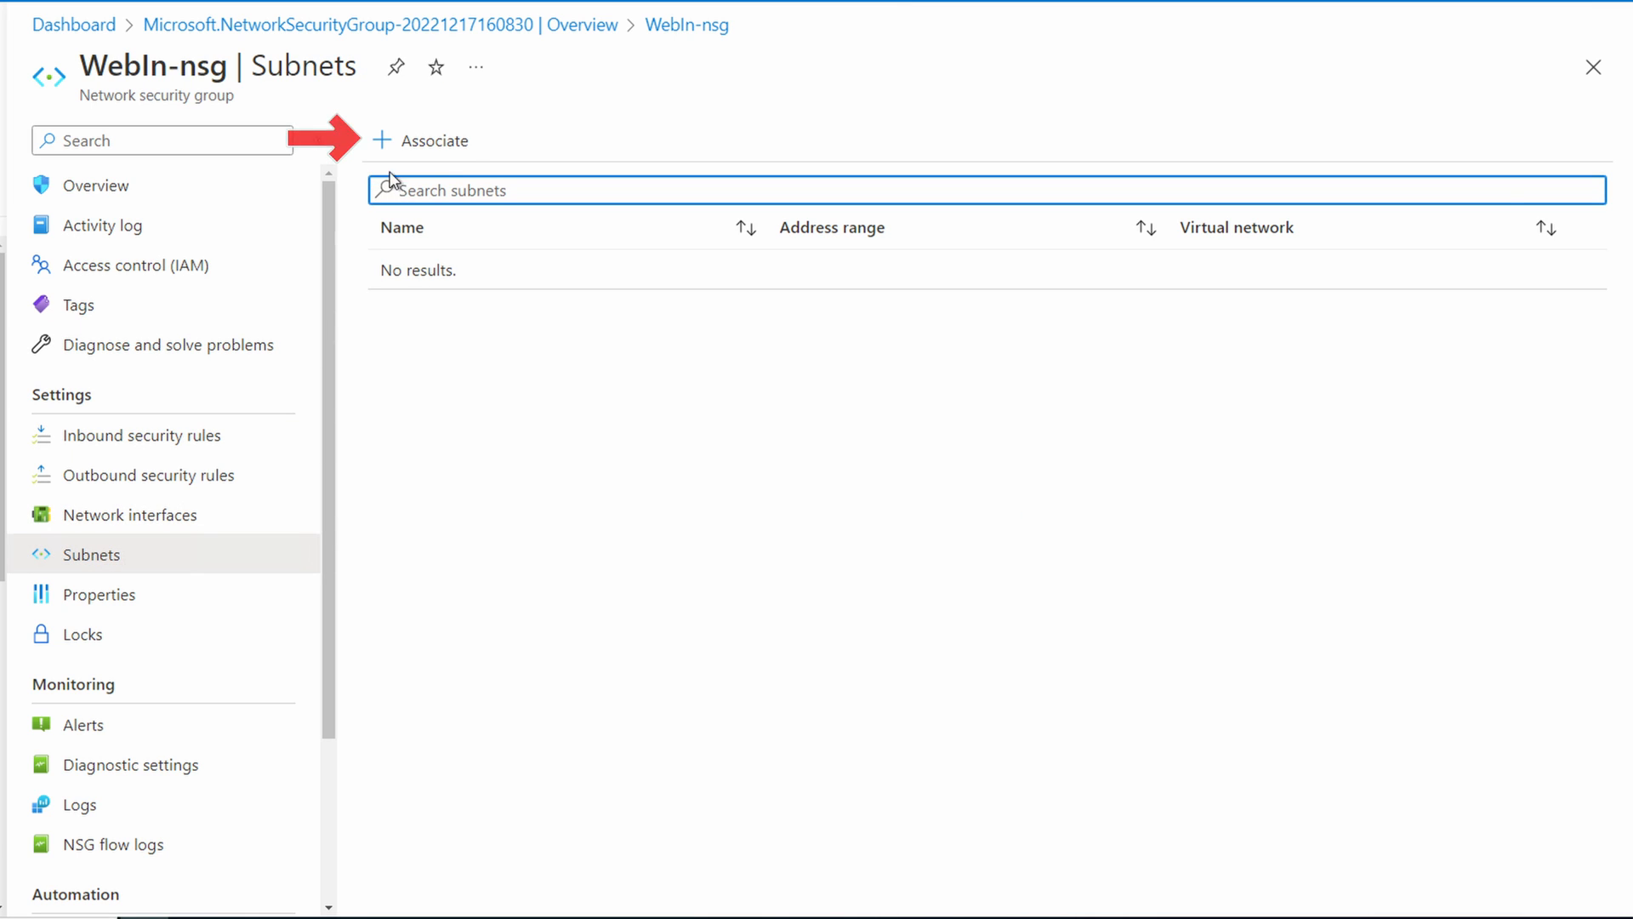
{"action": "left_click", "coordinate": [433, 145]}
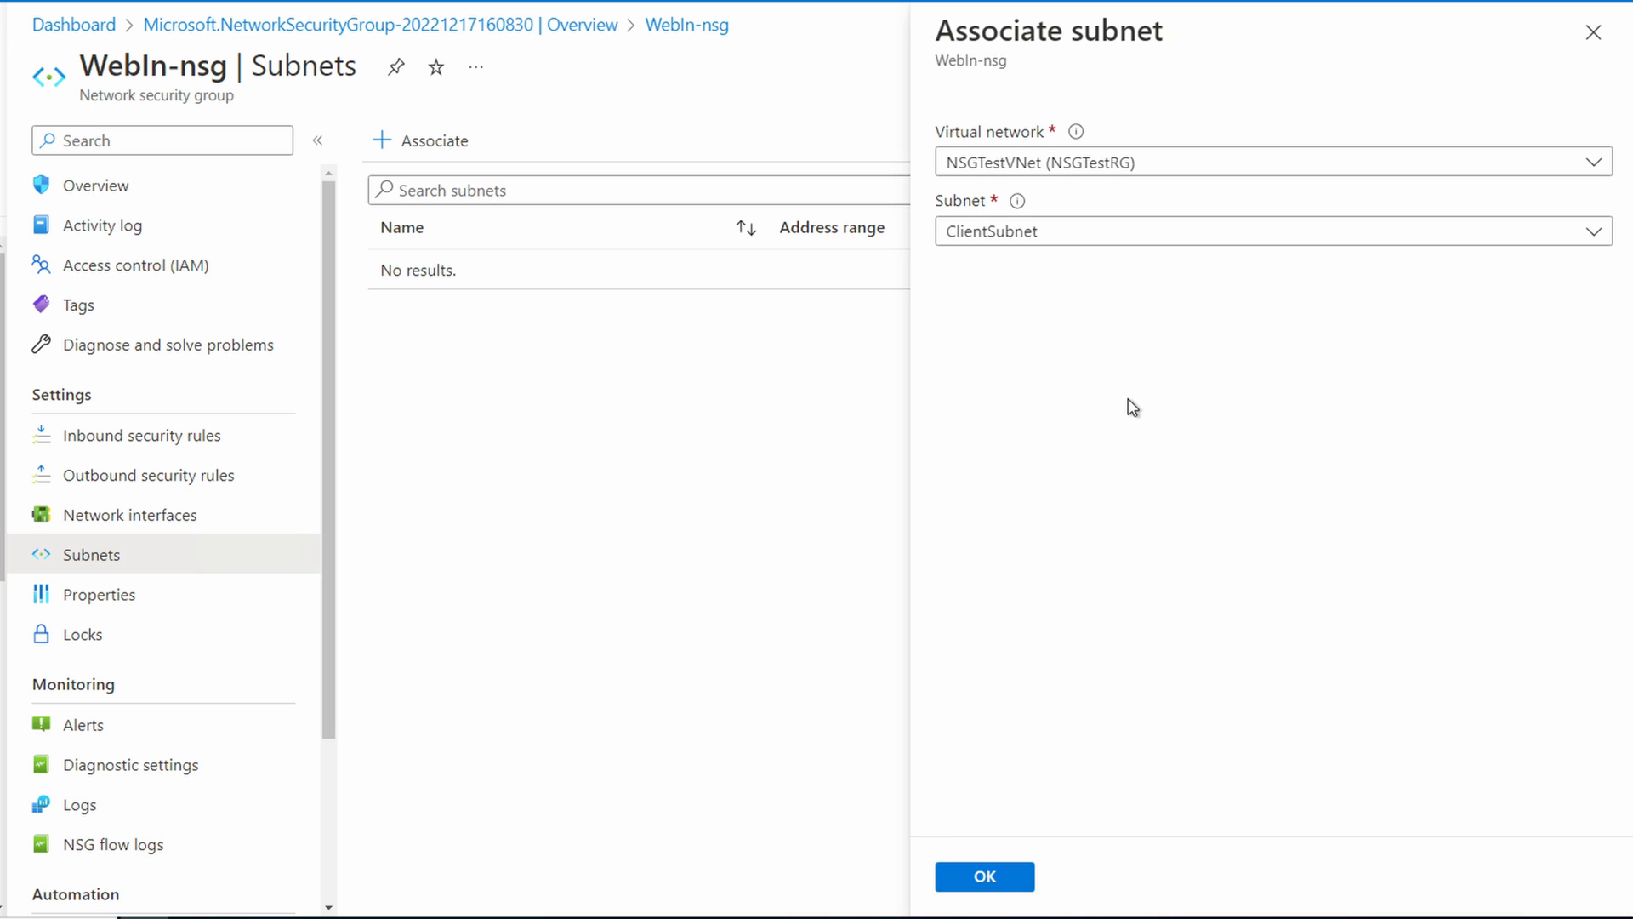
{"action": "left_click", "coordinate": [1155, 232]}
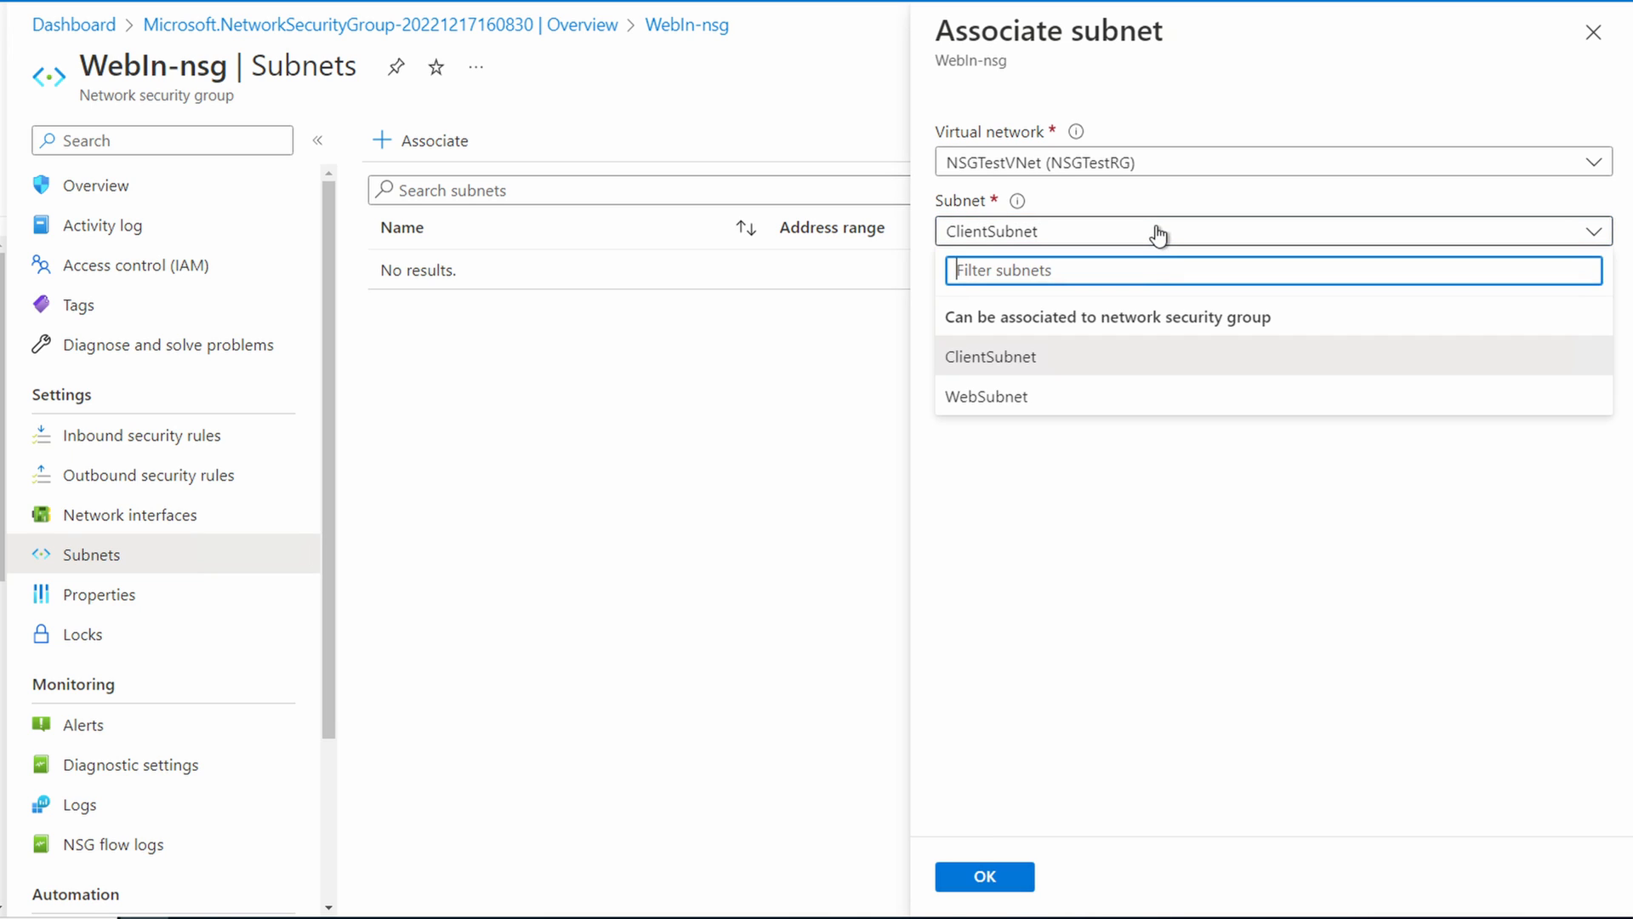
{"action": "left_click", "coordinate": [1060, 402]}
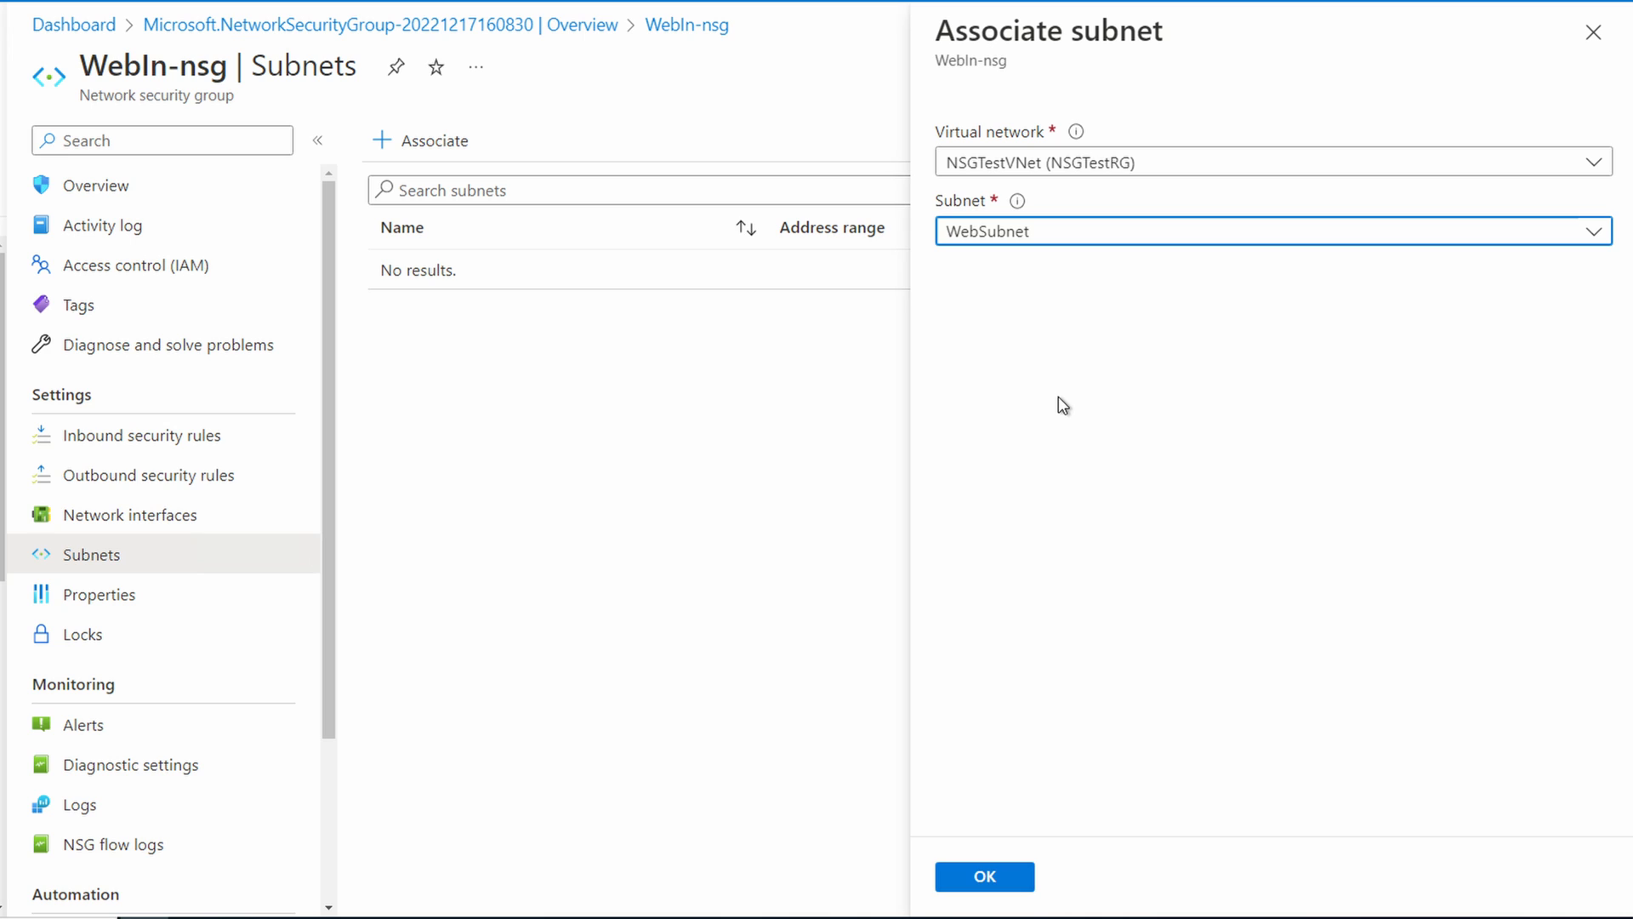
{"action": "left_click", "coordinate": [1003, 885]}
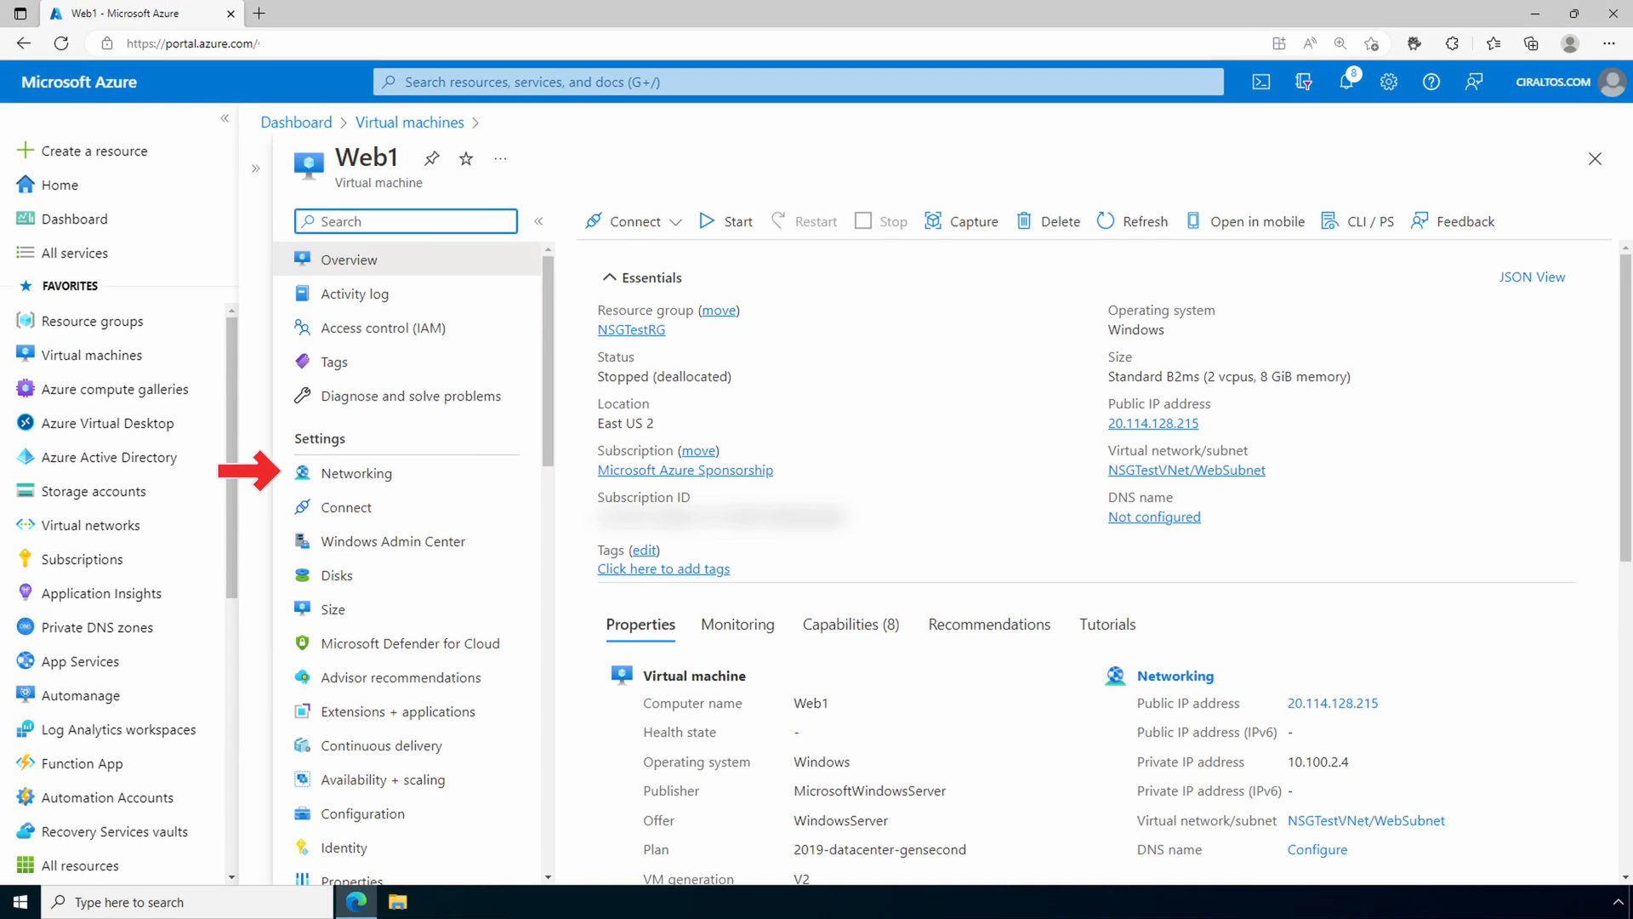
{"action": "left_click", "coordinate": [393, 473]}
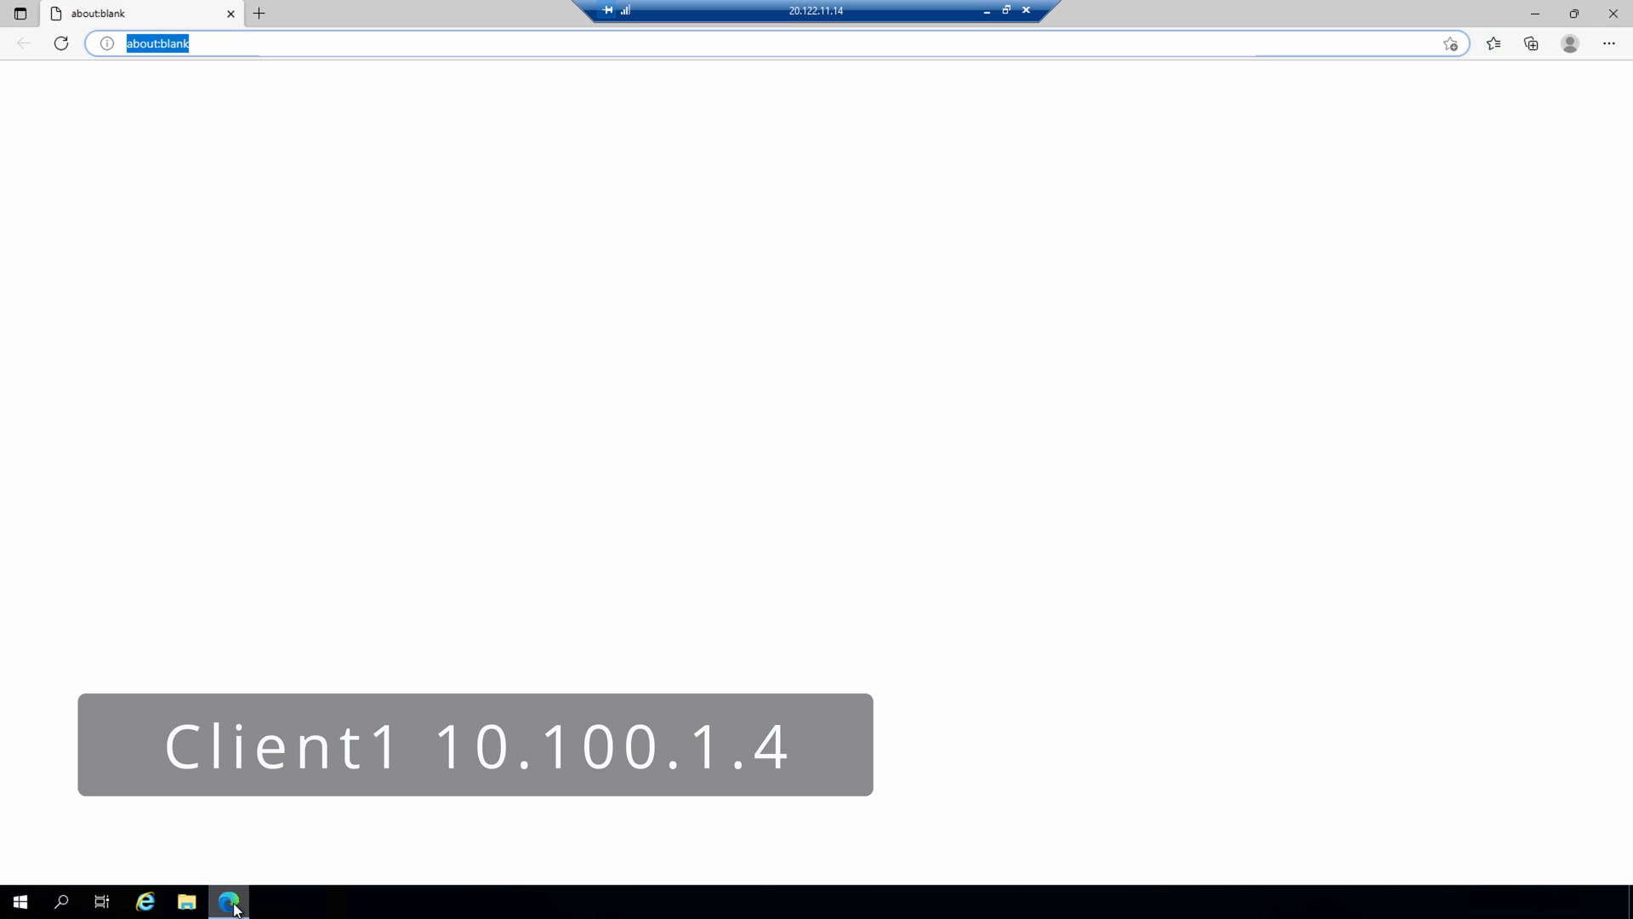
Step: In the browser of the Client1 remote session, test web access to 10.100.2.4 and 10.100.2.5
{"action": "type", "text": "10."}
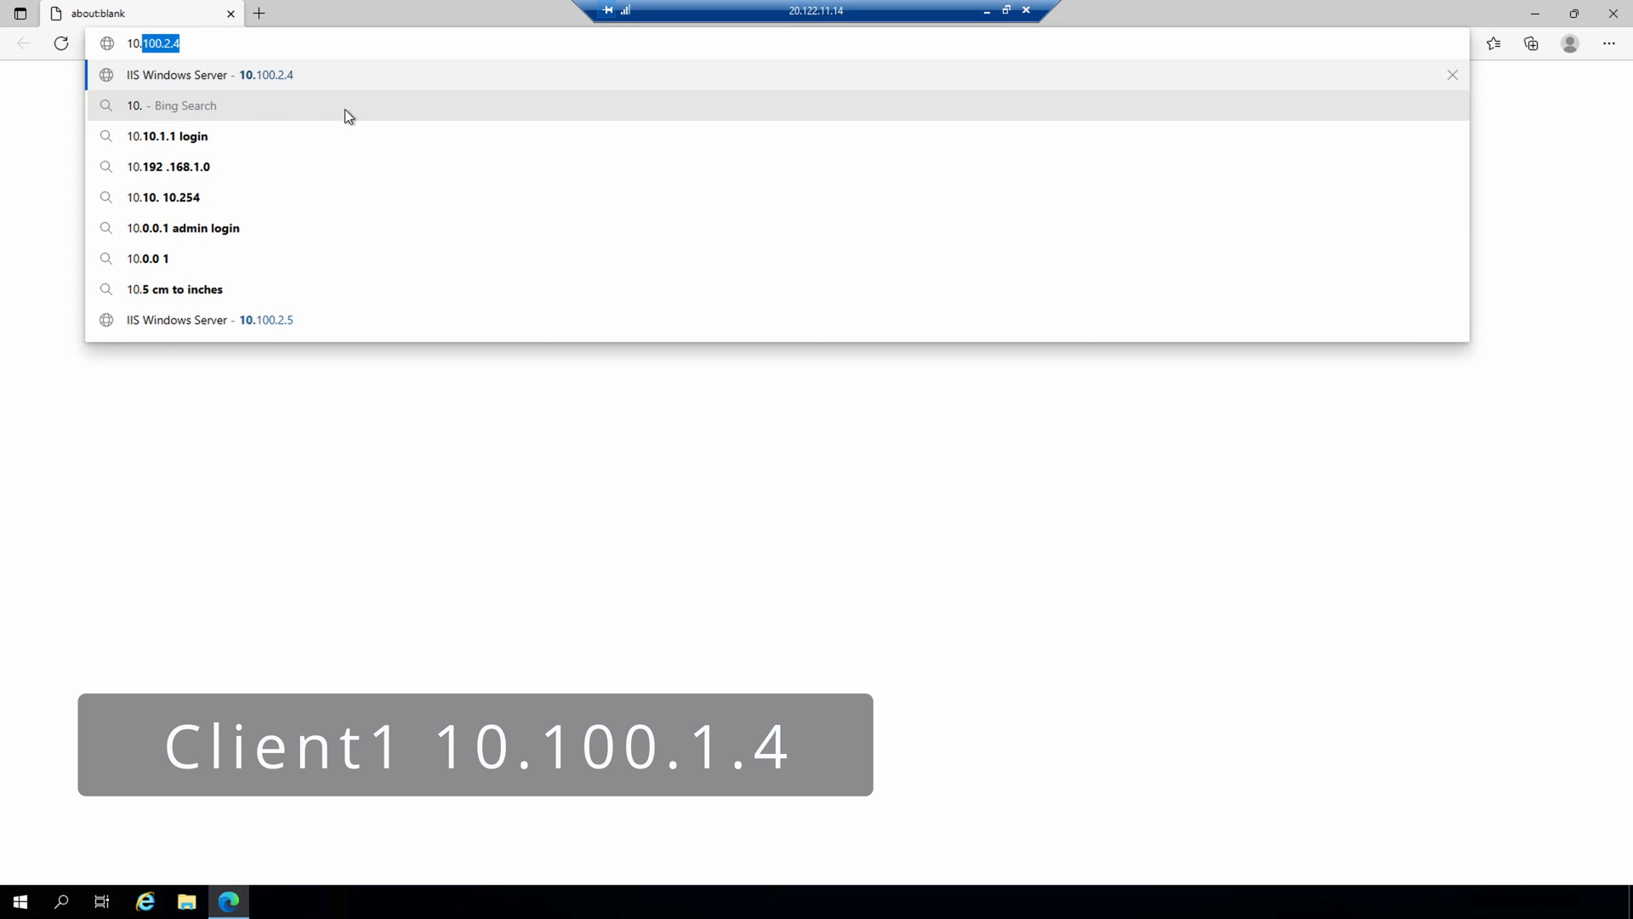
{"action": "key", "text": "Return"}
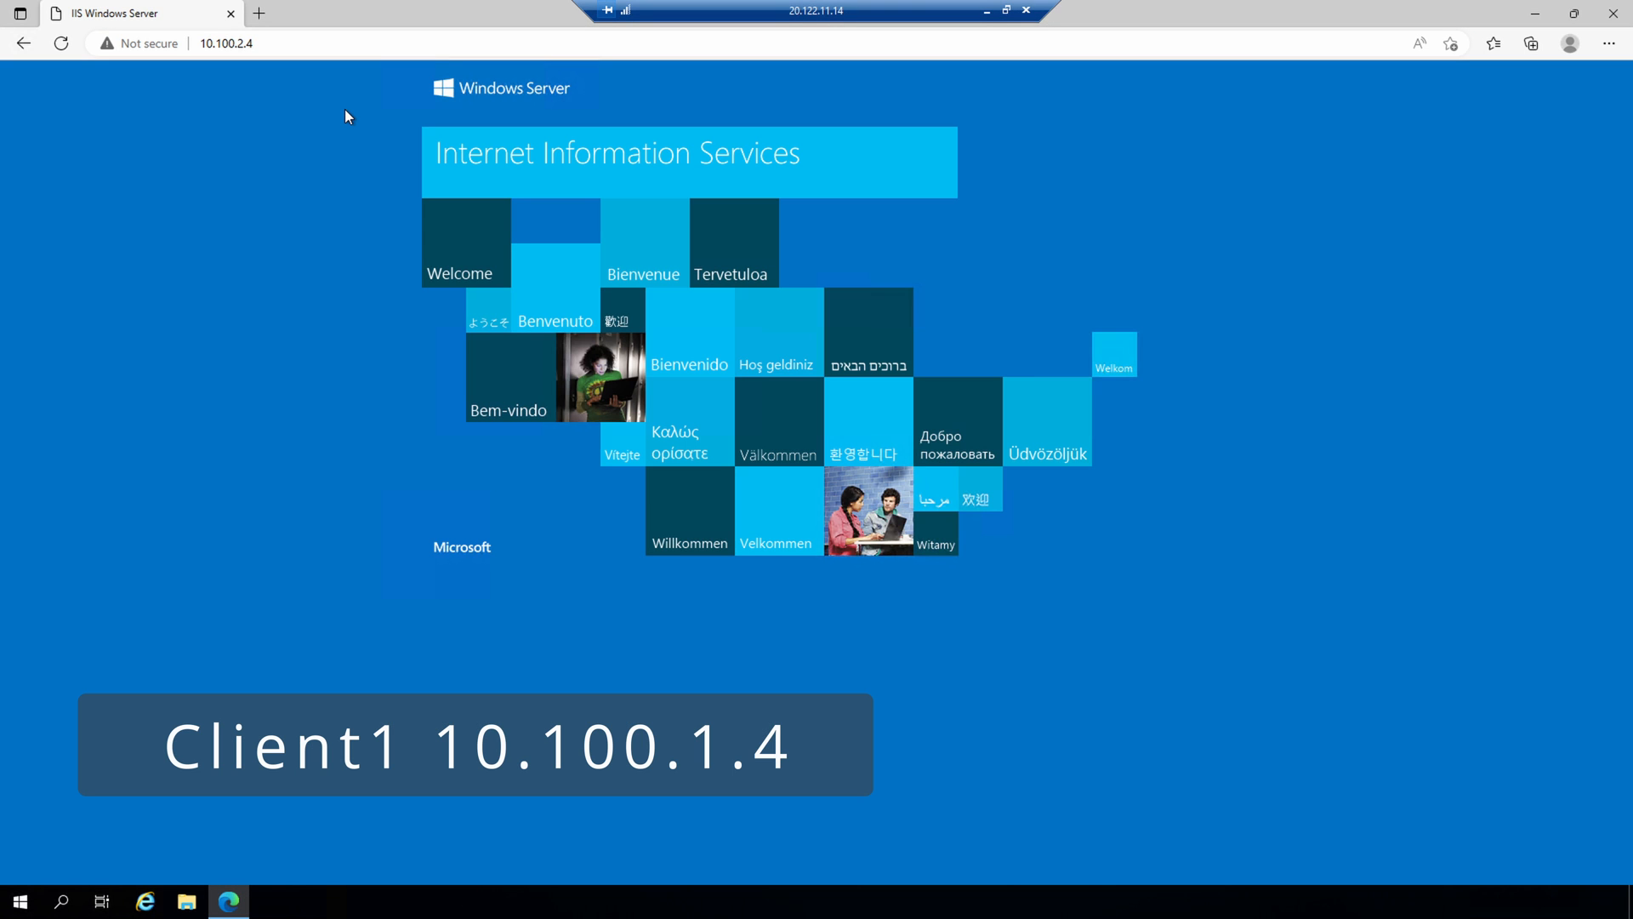
{"action": "left_click", "coordinate": [375, 43]}
{"action": "type", "text": "10.100.2.5"}
{"action": "key", "text": "Return"}
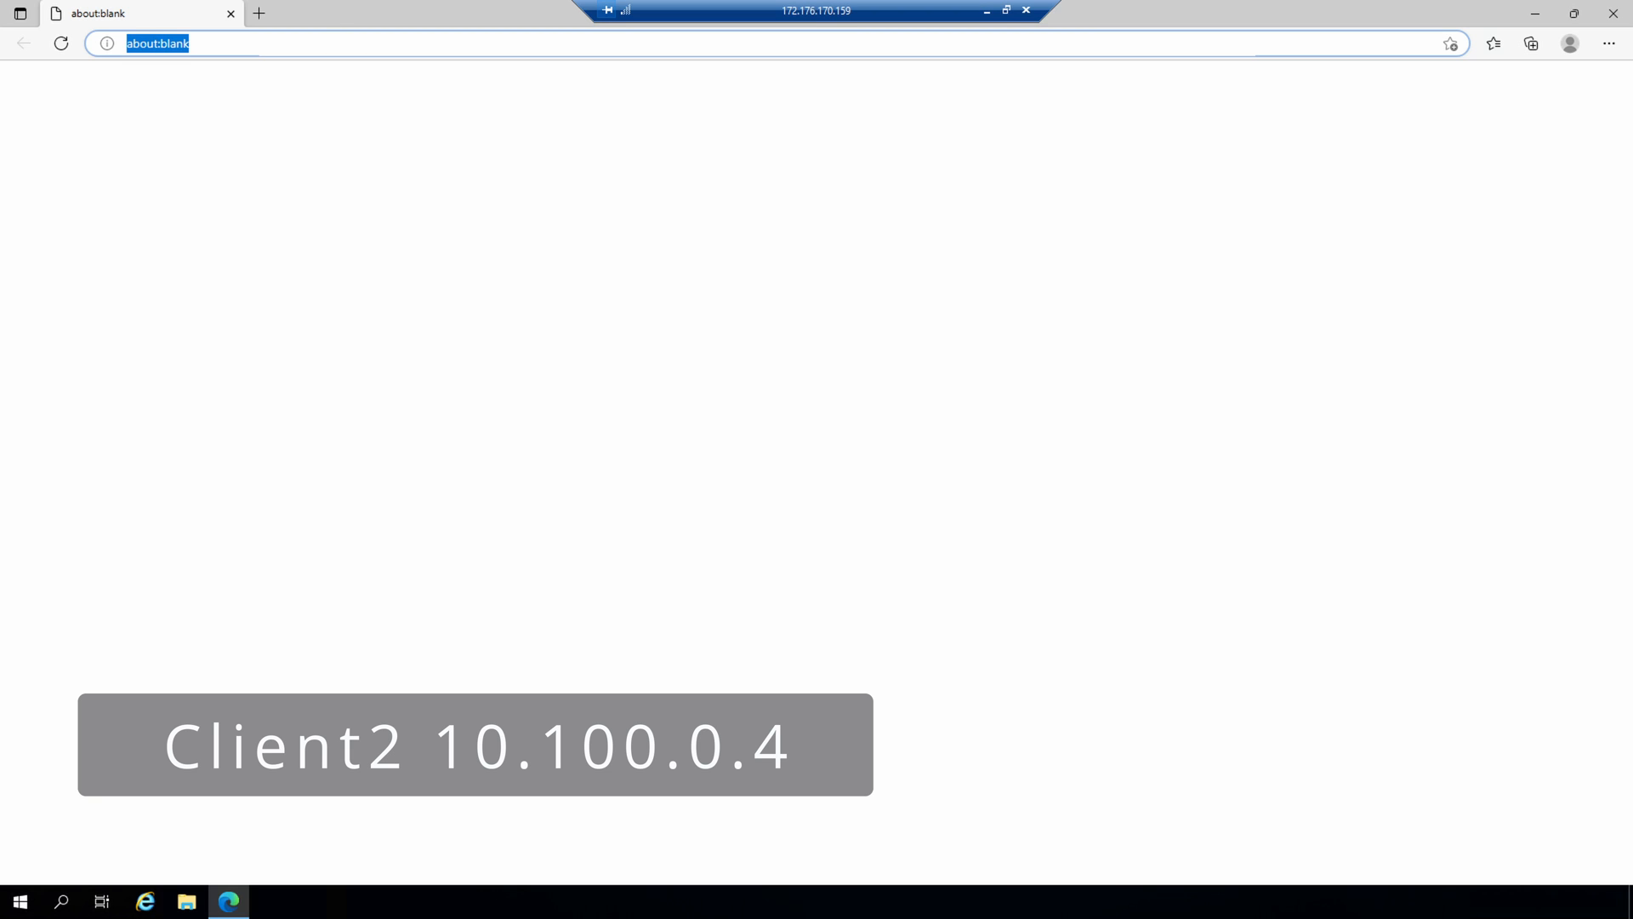
Step: In the browser of the Client2 remote session, test web access to 10.100.2.4 and 10.100.2.5
{"action": "type", "text": "10.100"}
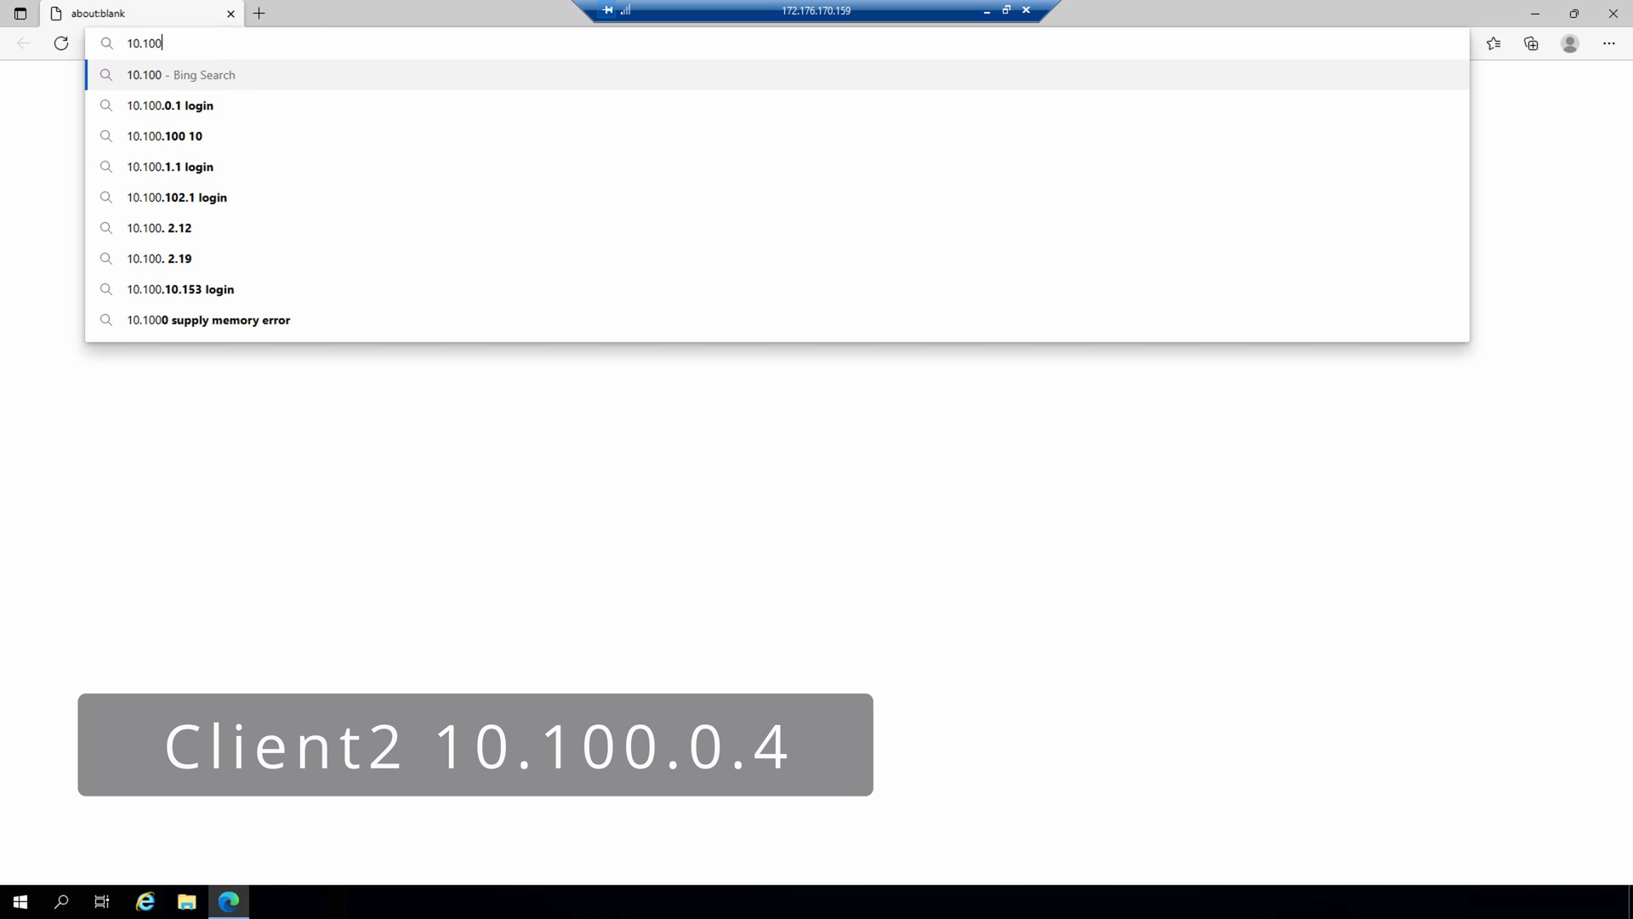
{"action": "type", "text": ".2.4"}
{"action": "key", "text": "Return"}
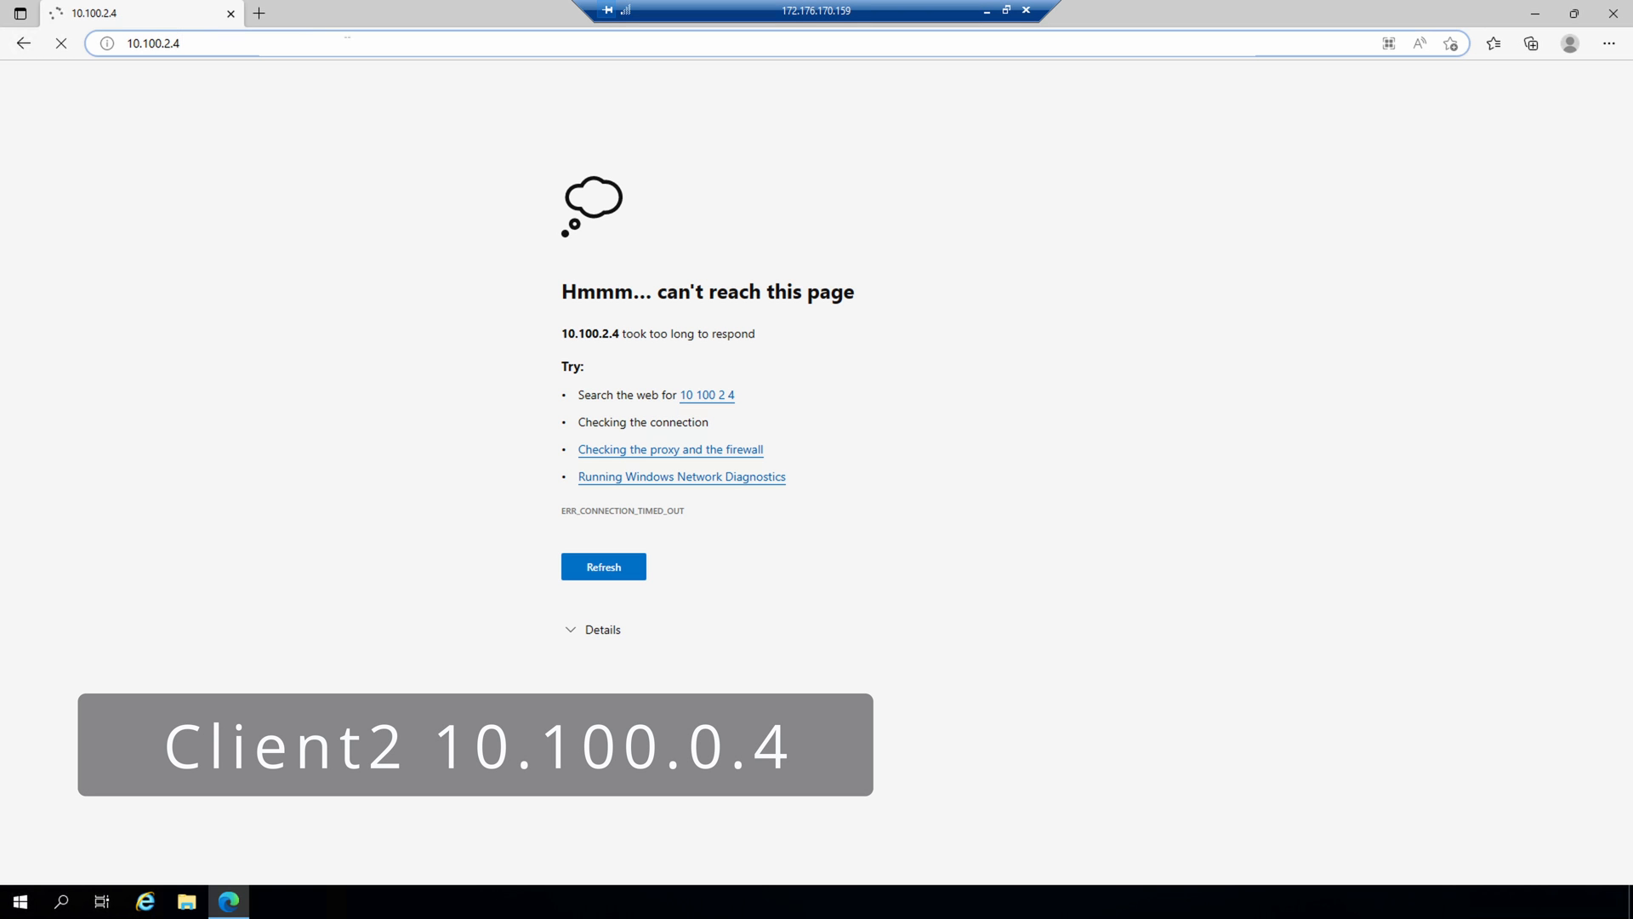
{"action": "key", "text": "BackSpace"}
{"action": "type", "text": "5"}
{"action": "key", "text": "Return"}
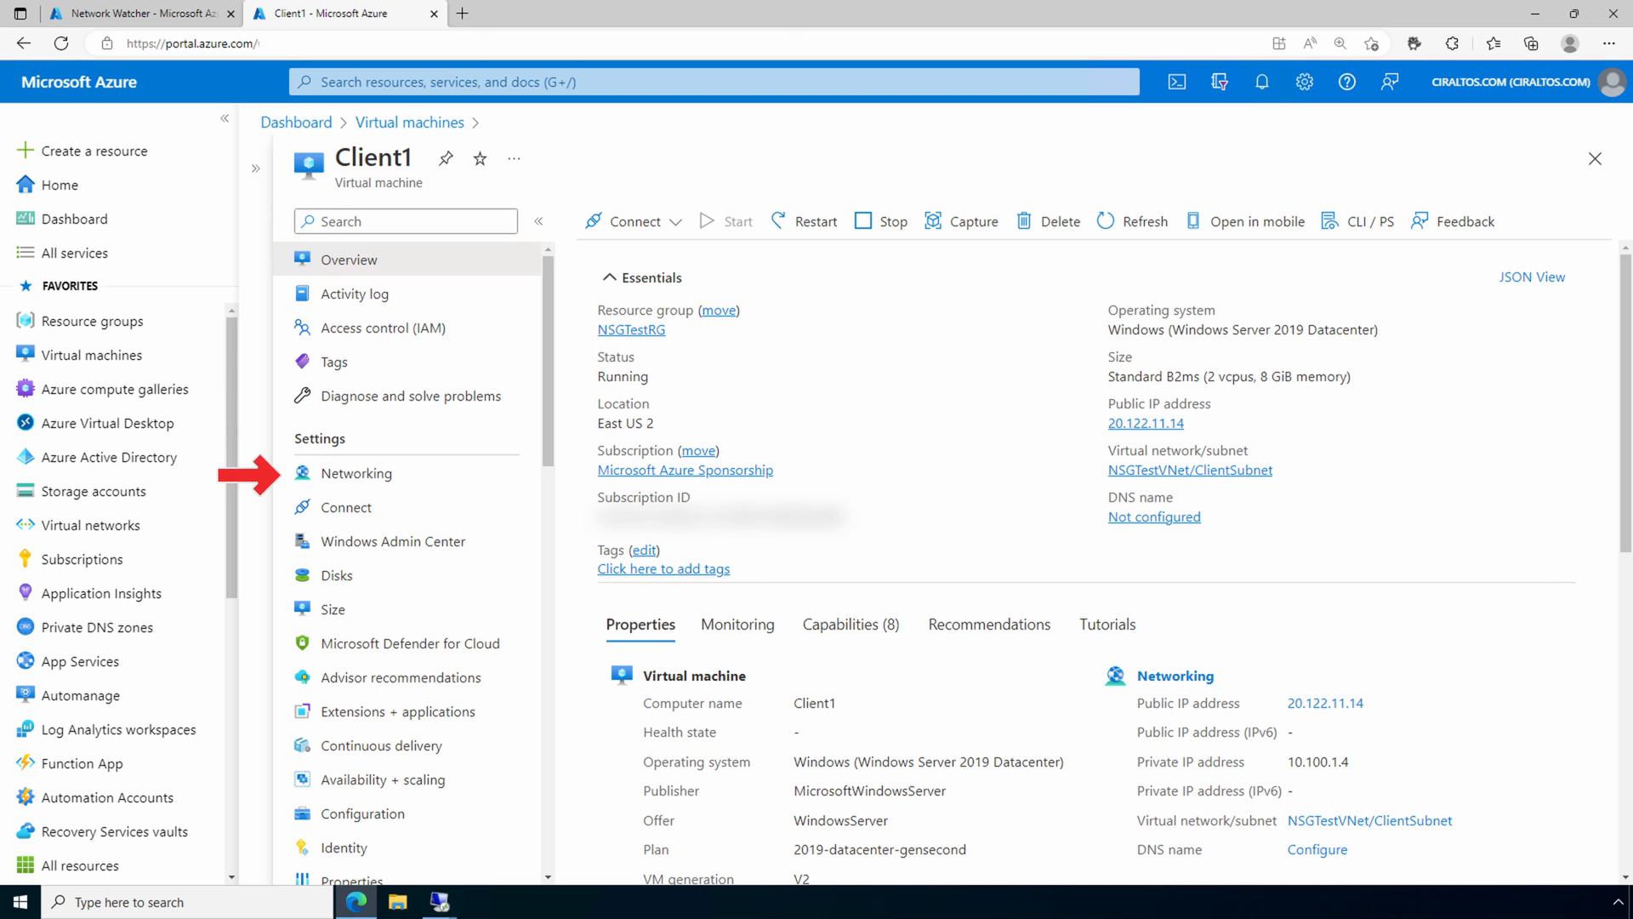
Step: In the Azure portal, start an outbound port rule for the Client1 virtual machine with the destination IP address range 10.100.2.5/32
{"action": "left_click", "coordinate": [357, 473]}
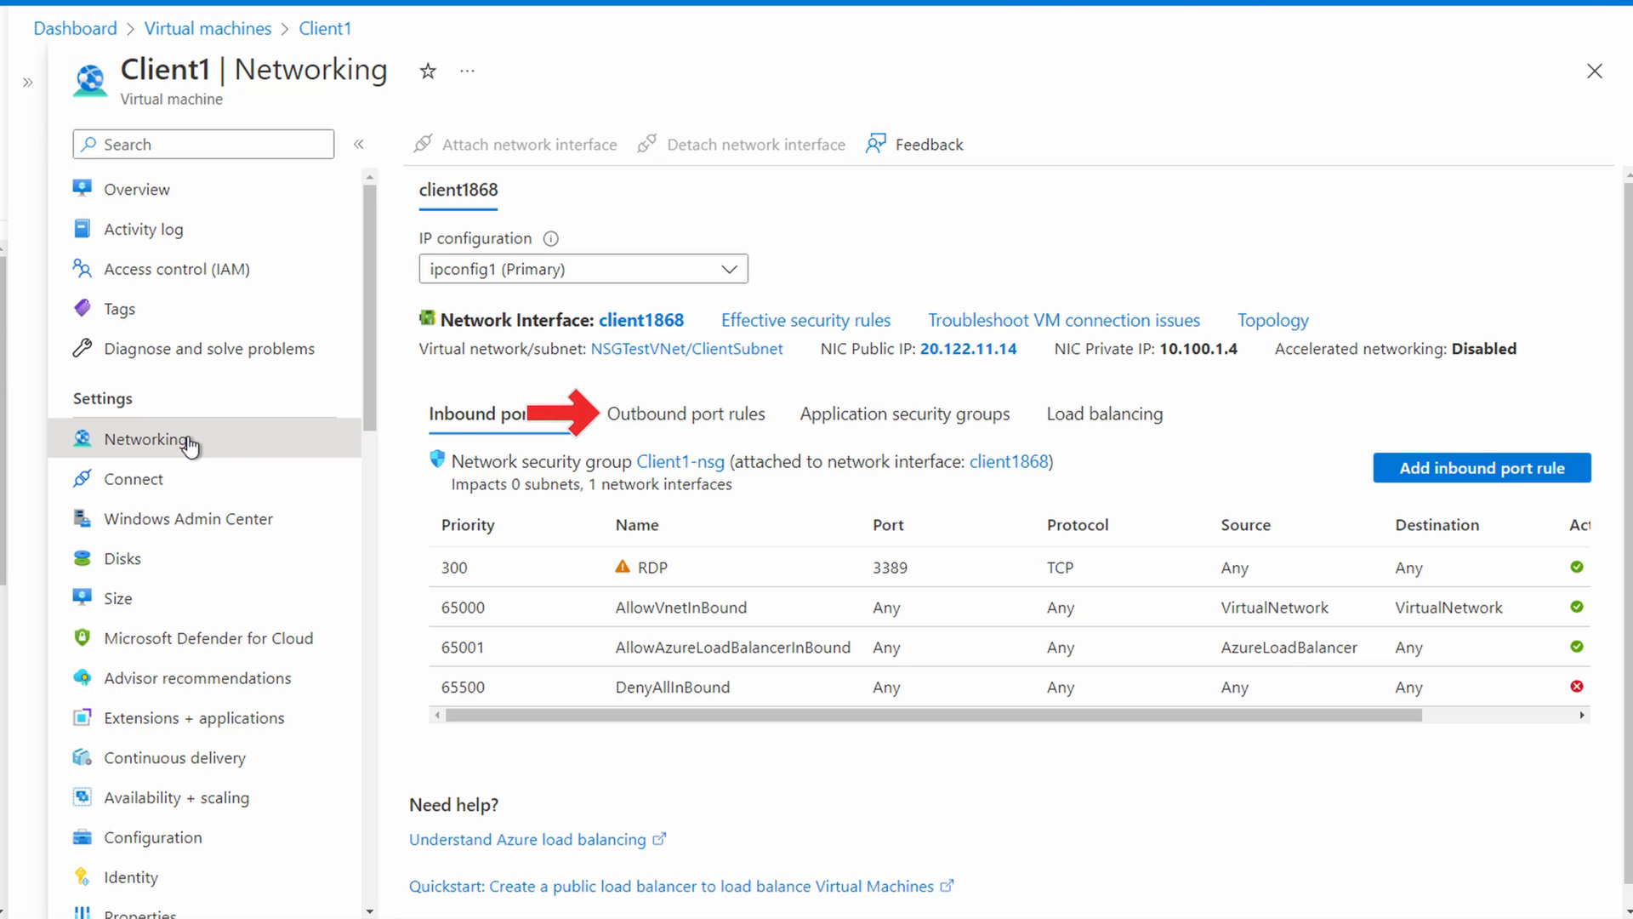
{"action": "left_click", "coordinate": [648, 415]}
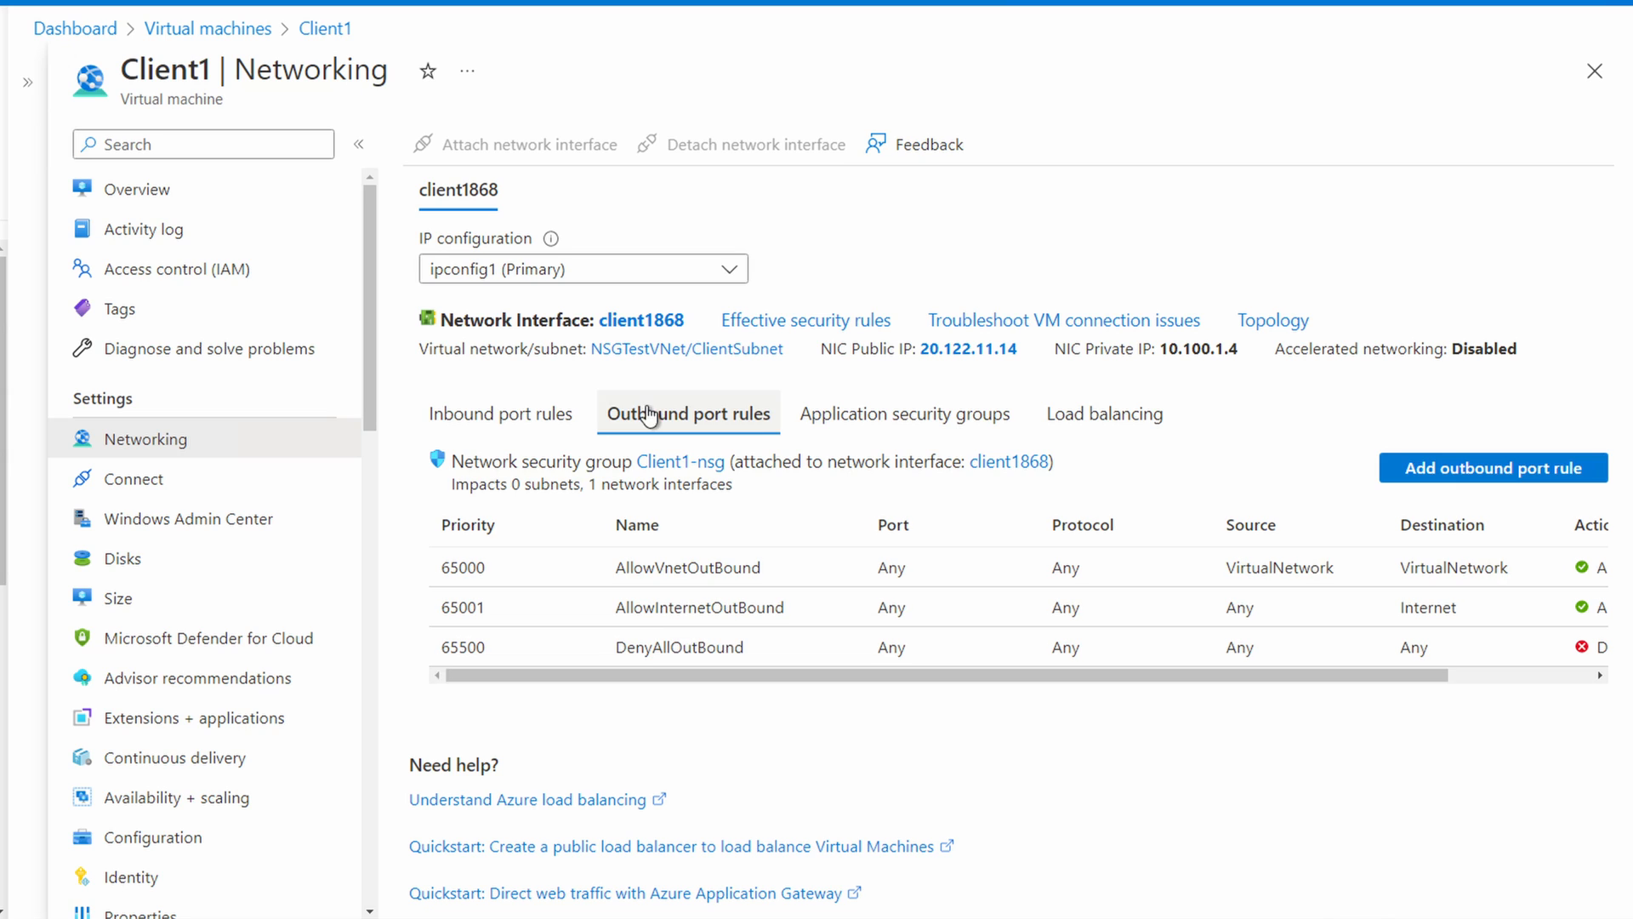
{"action": "left_click_drag", "start_coordinate": [1031, 674], "coordinate": [1034, 674]}
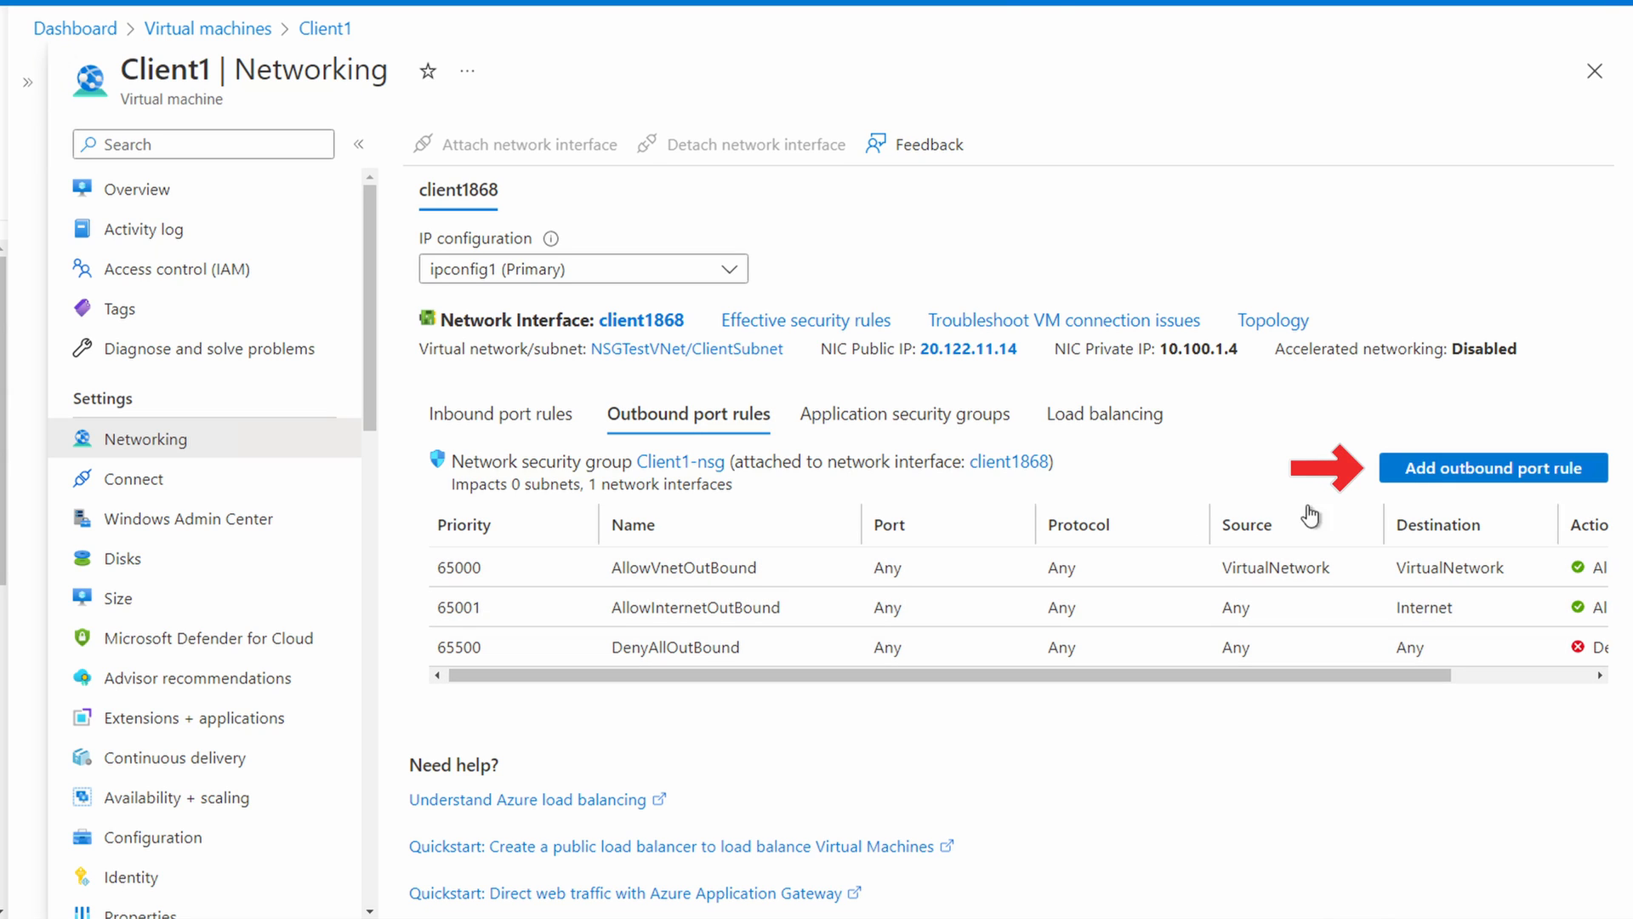
{"action": "left_click", "coordinate": [1436, 470]}
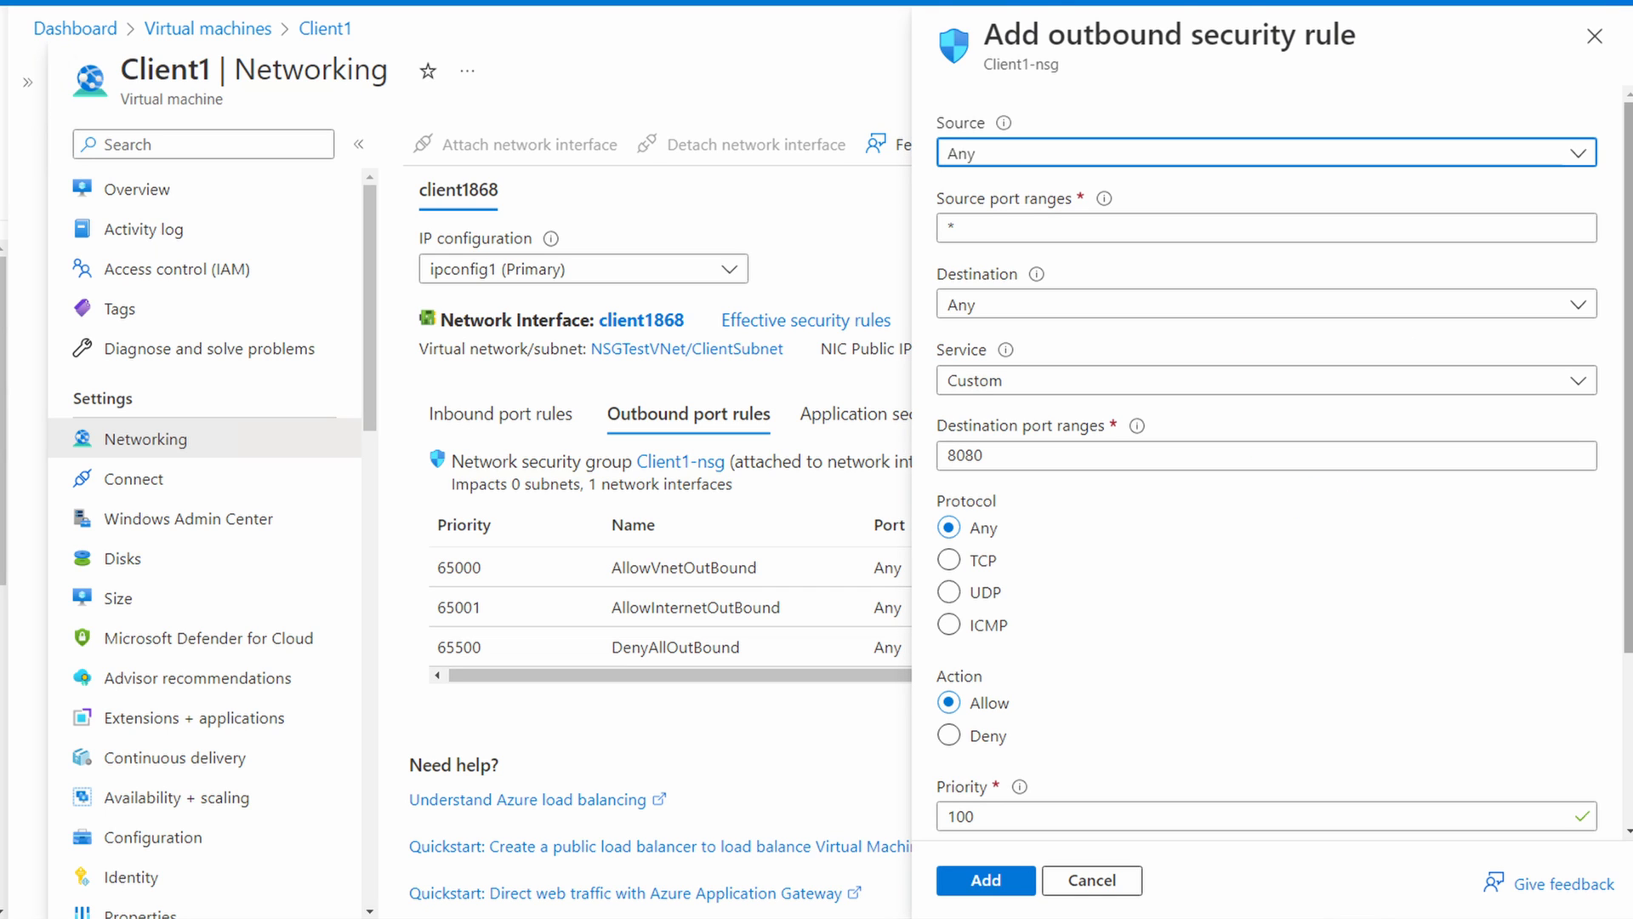
{"action": "left_click", "coordinate": [1421, 310]}
{"action": "left_click", "coordinate": [1254, 378]}
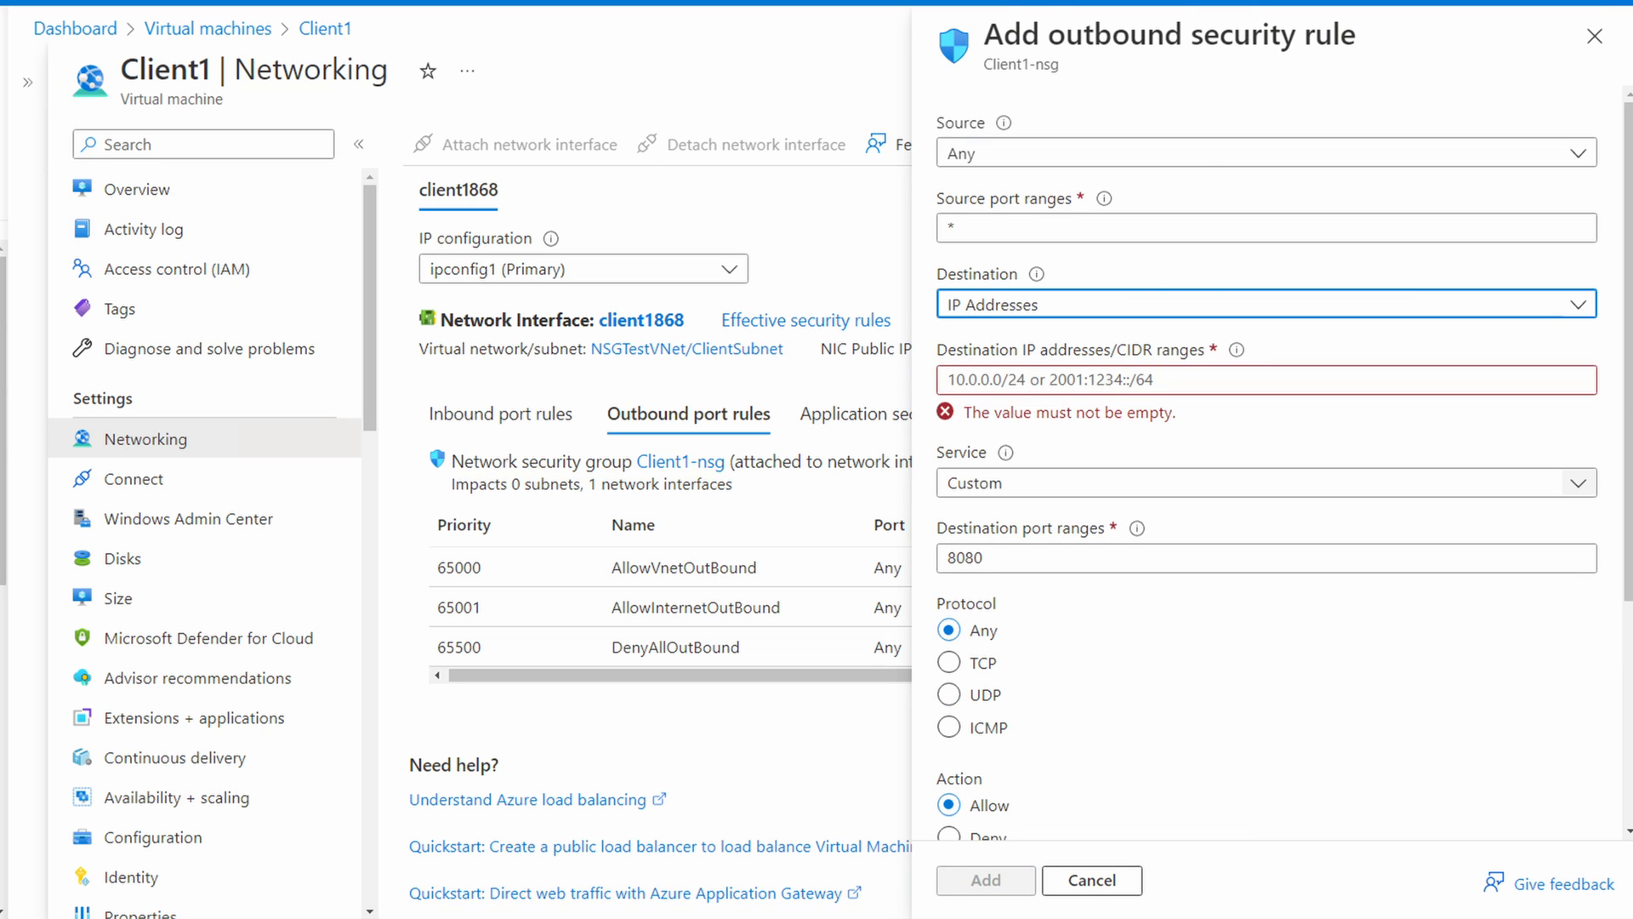
{"action": "left_click", "coordinate": [1434, 374]}
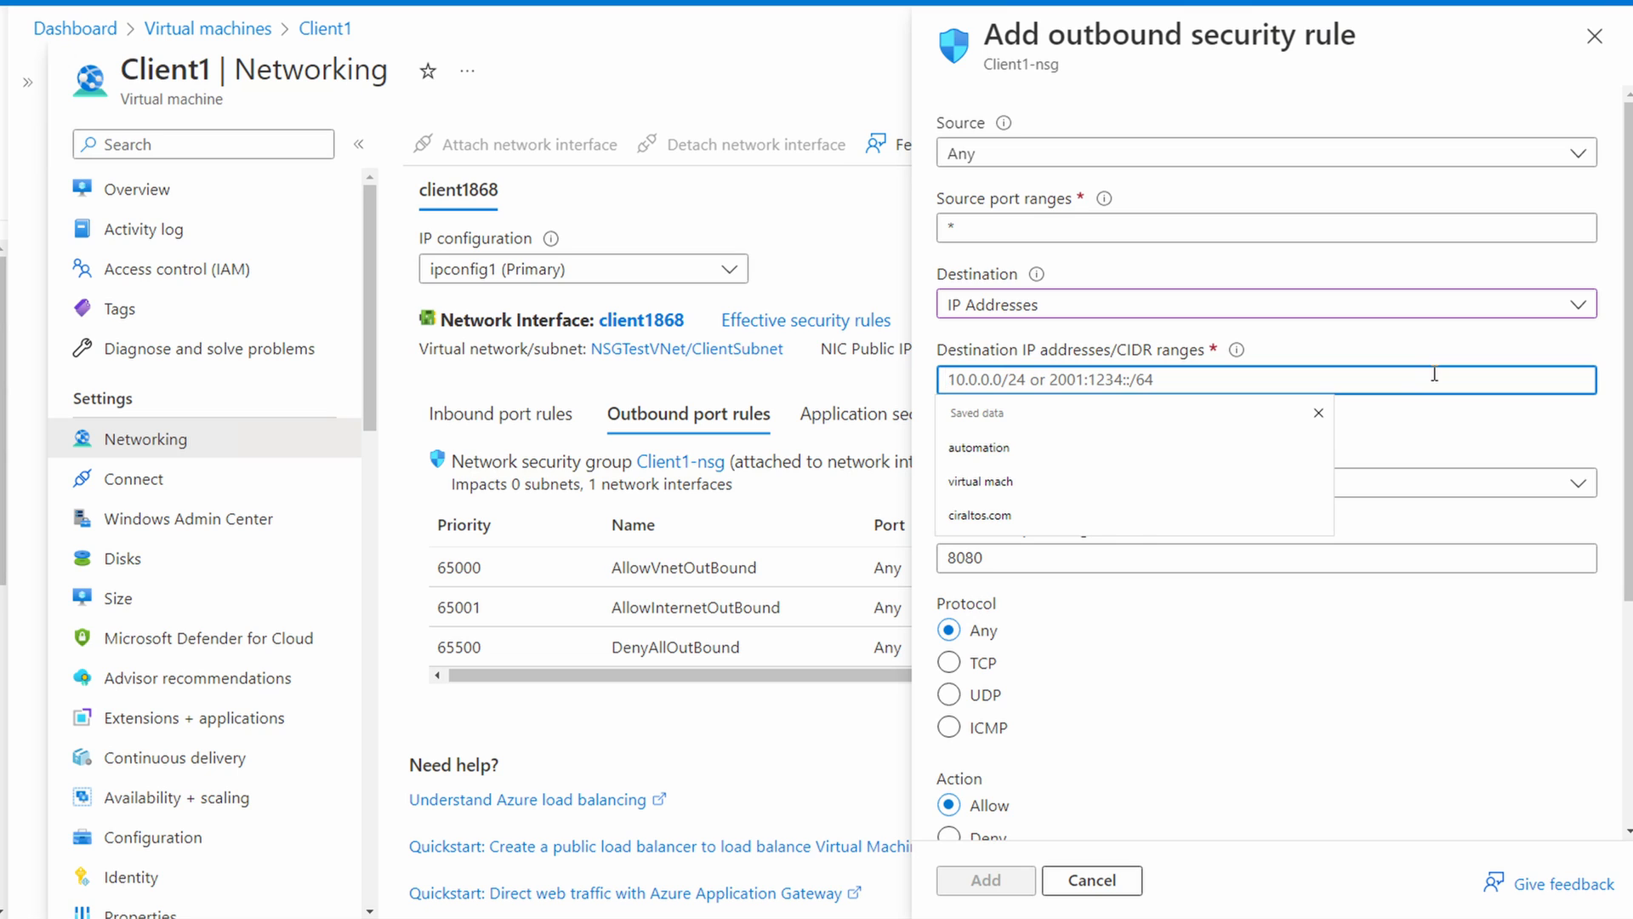
{"action": "type", "text": "10.100.2.5"}
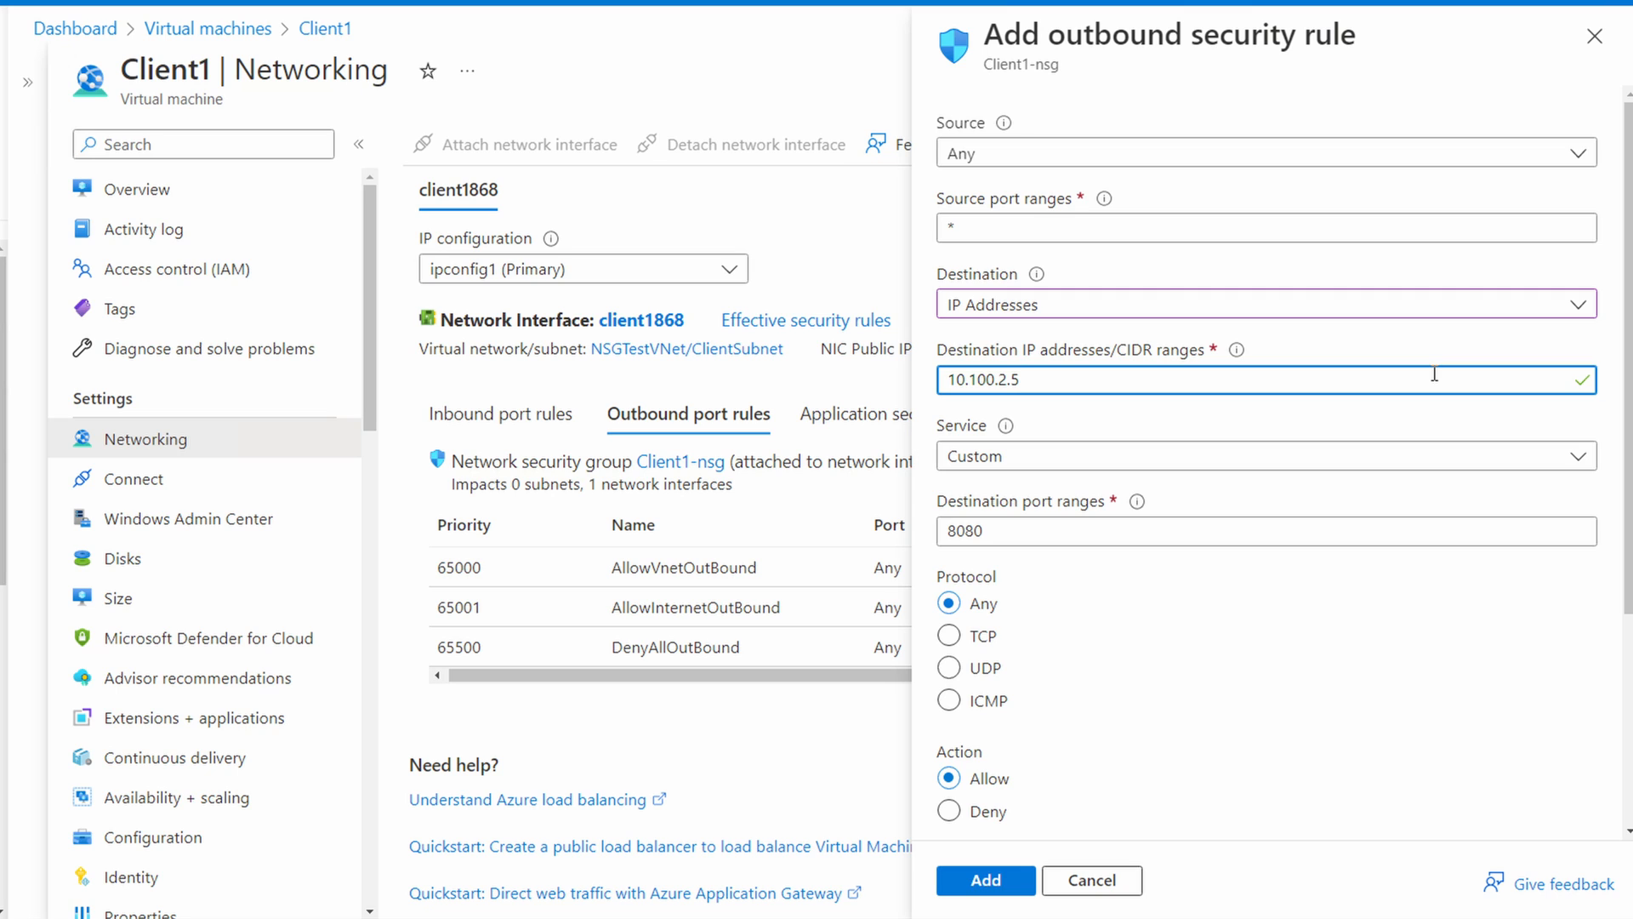
{"action": "type", "text": "/32"}
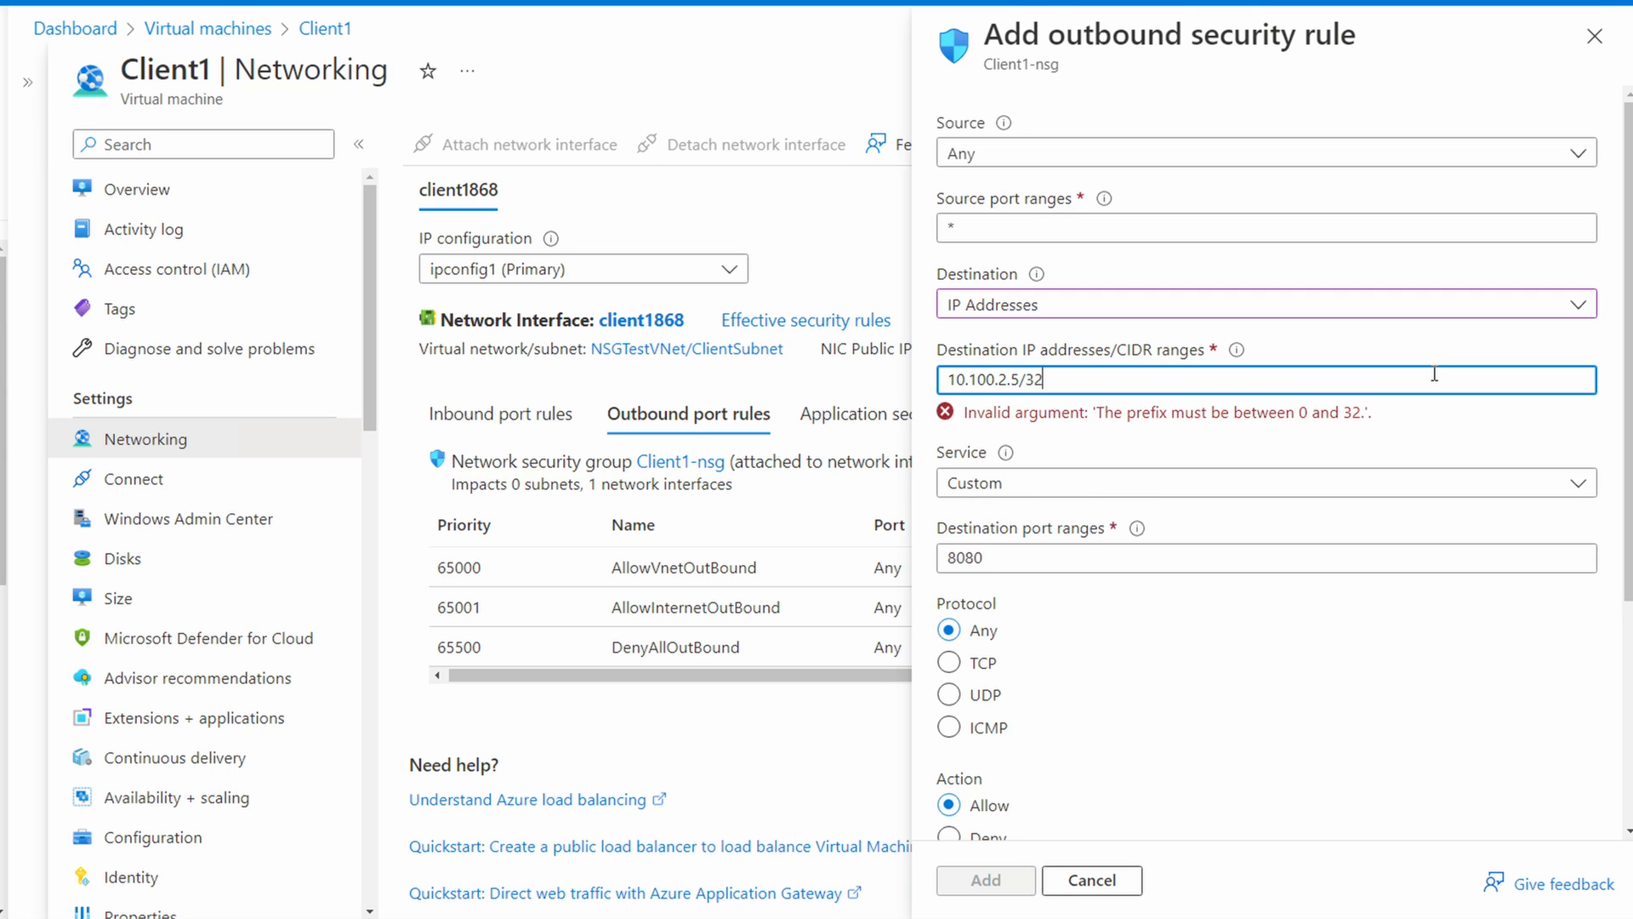
Step: Set the outbound rule to deny the HTTP service and add it with the suggested priority and name
{"action": "left_click", "coordinate": [1376, 463]}
{"action": "left_click", "coordinate": [1245, 501]}
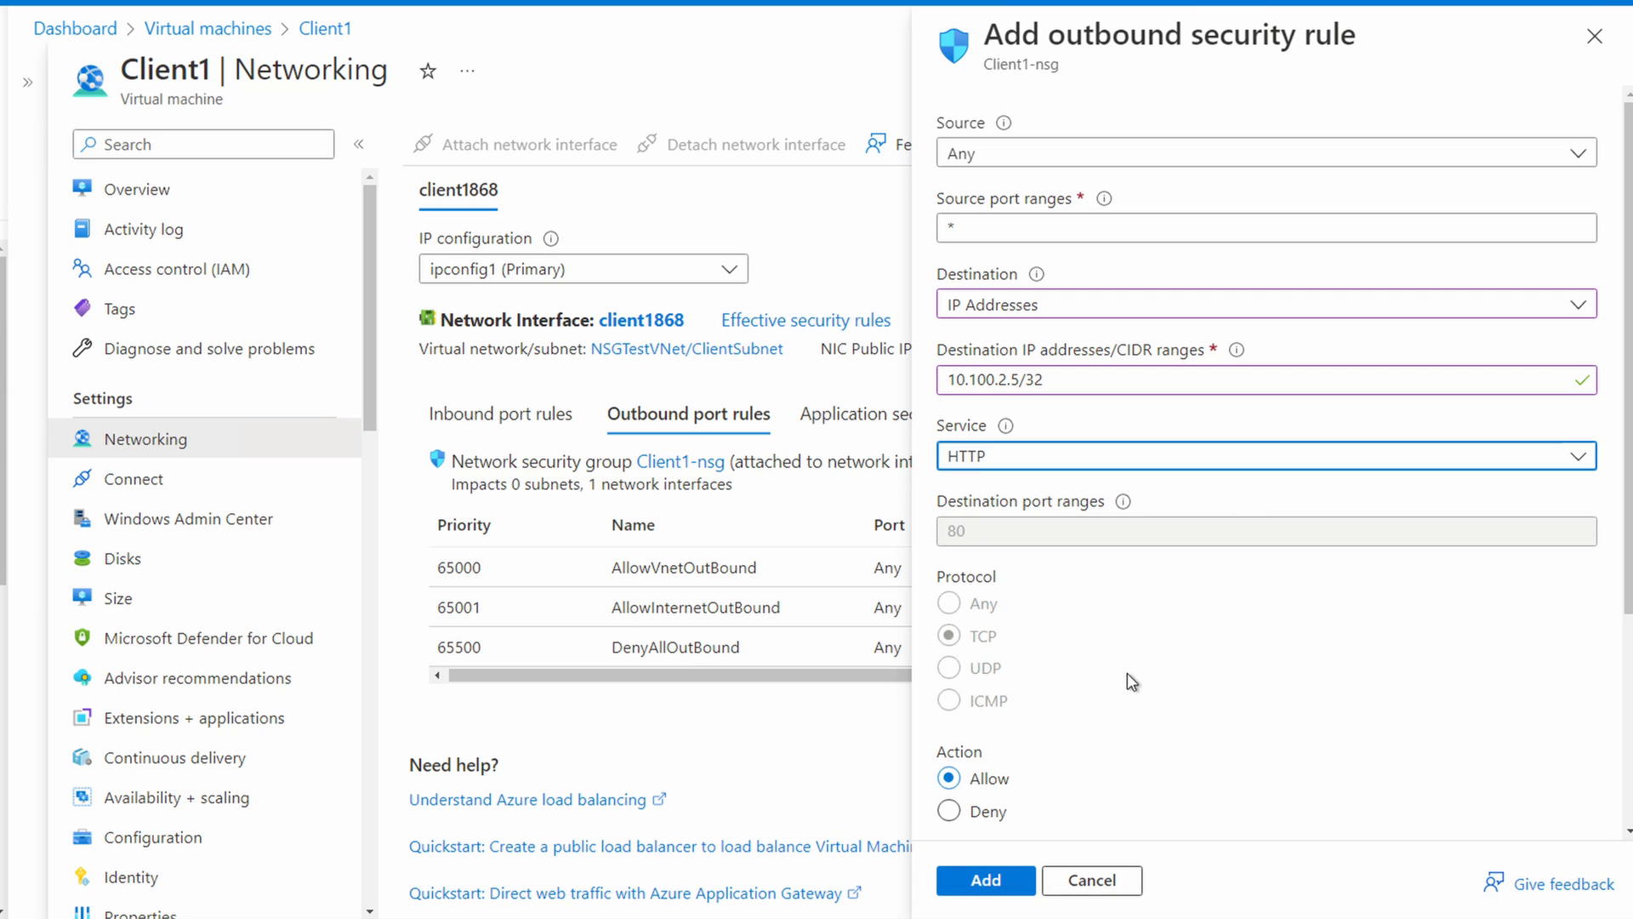
{"action": "left_click", "coordinate": [951, 810]}
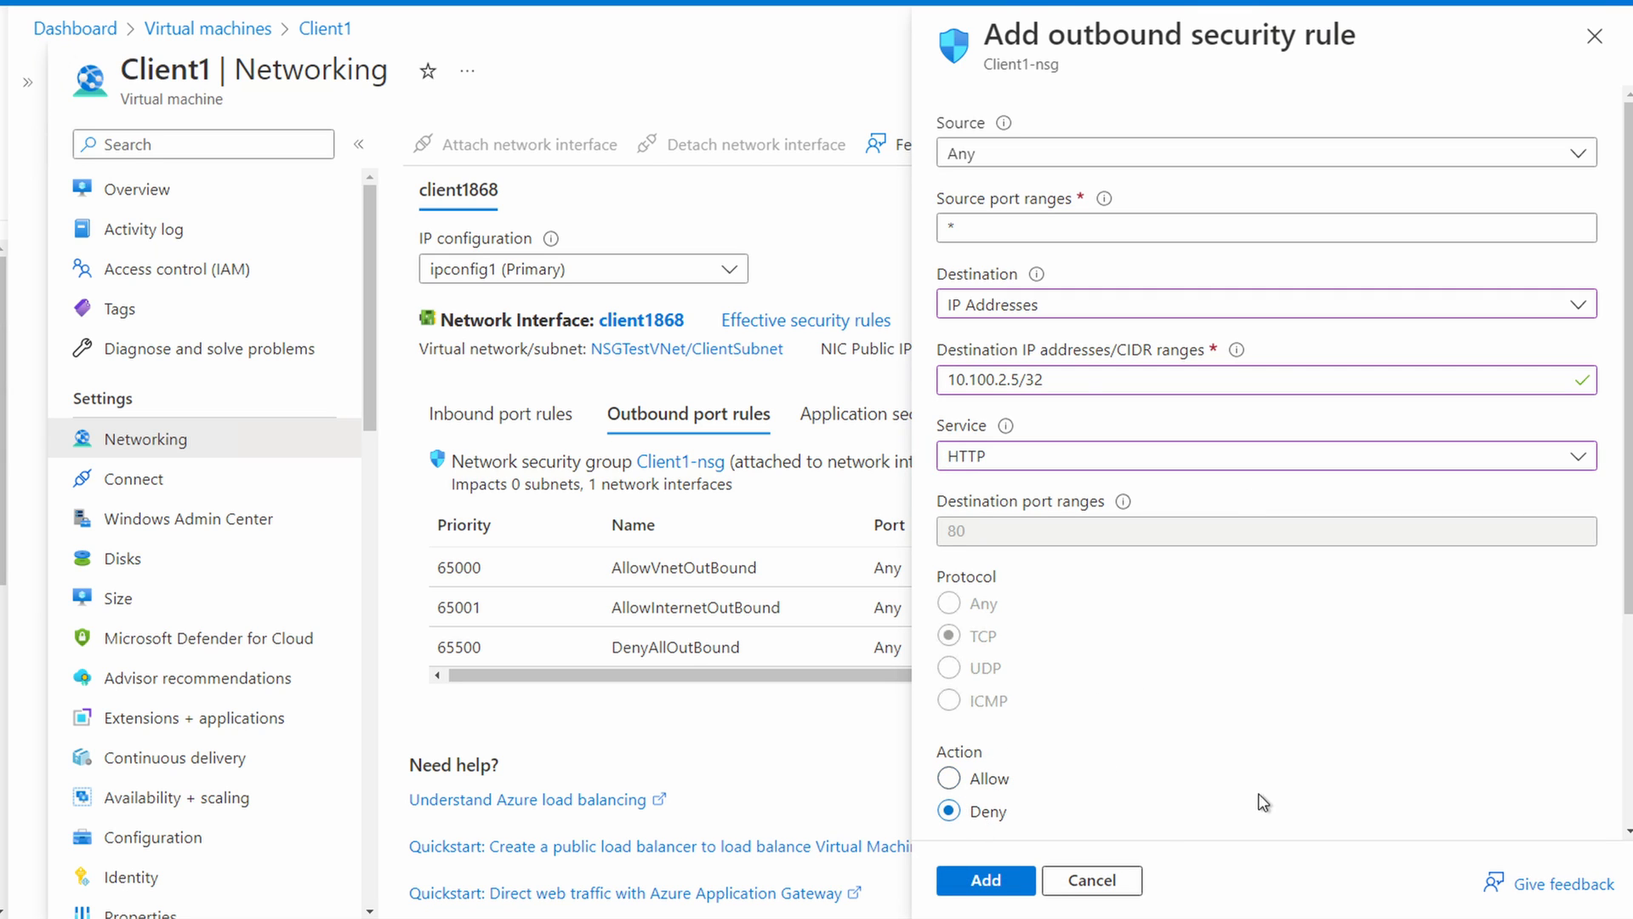
{"action": "scroll", "coordinate": [1258, 794], "scroll_direction": "down", "scroll_amount": 3}
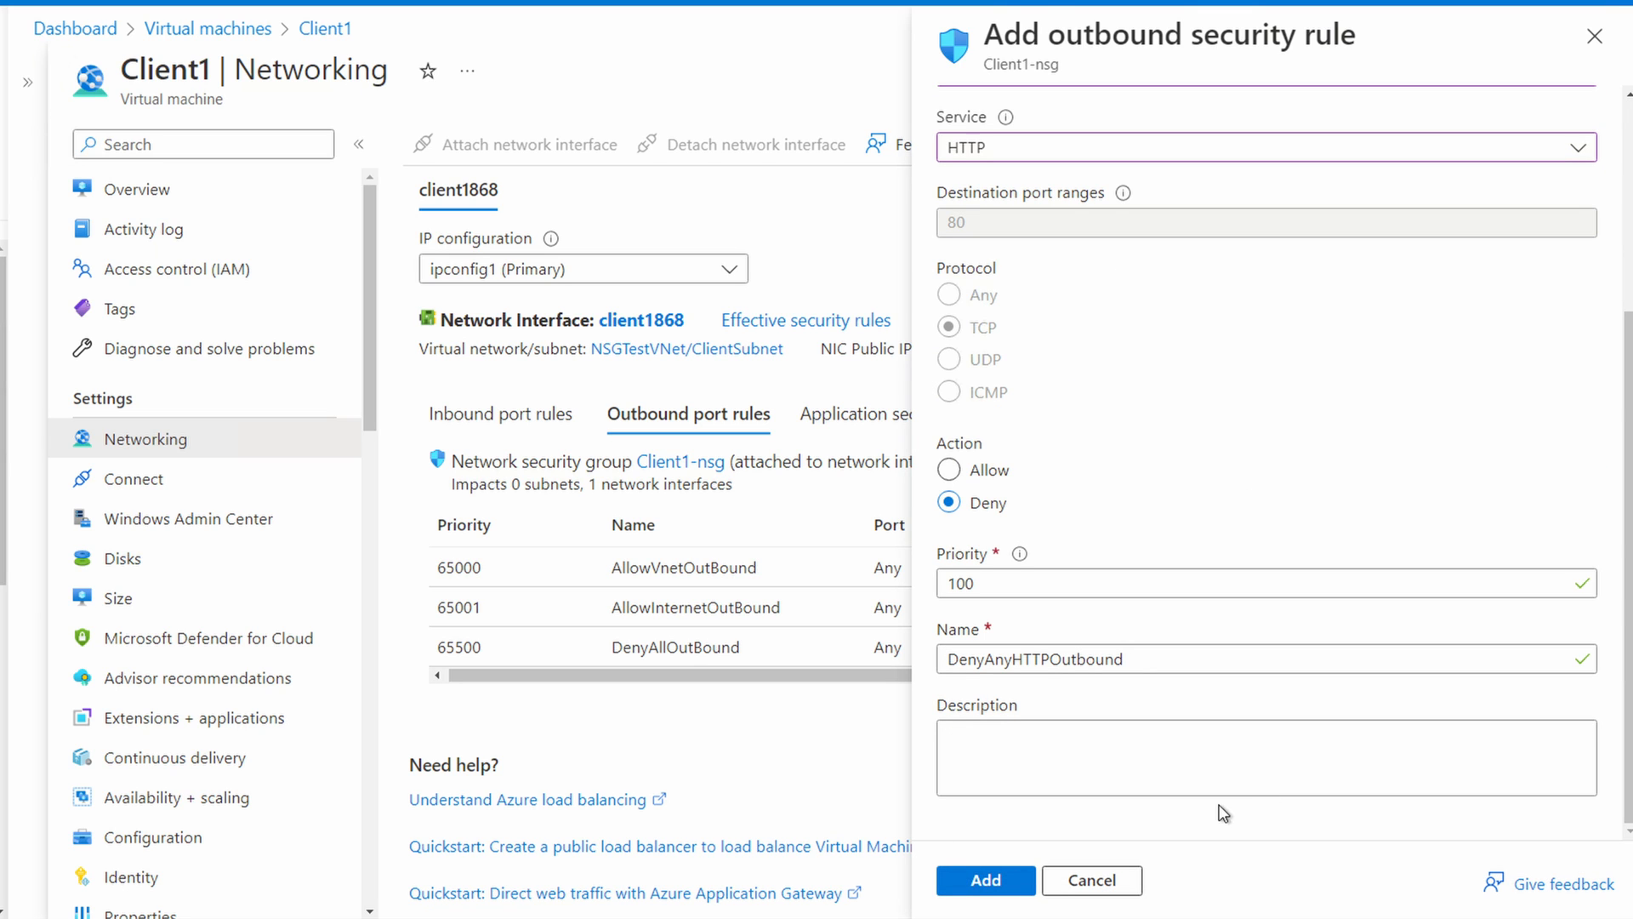
{"action": "left_click", "coordinate": [987, 881]}
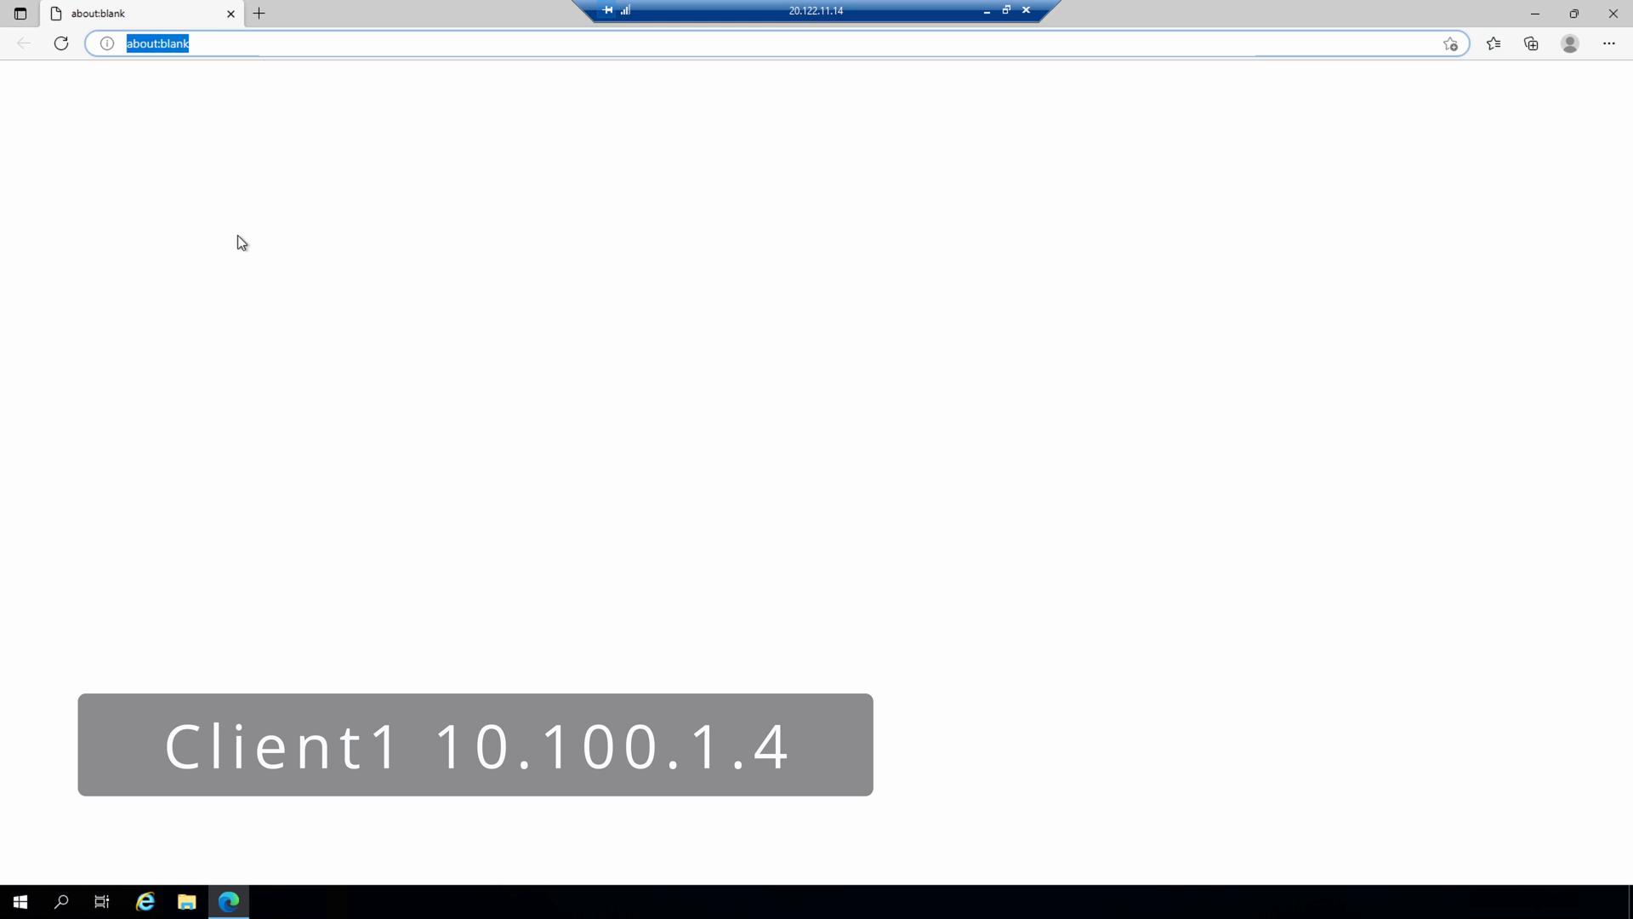
Step: Return to the Client1 remote session and retest web access to 10.100.2.4 and 10.100.2.5 with the outbound rule in place
{"action": "type", "text": "10.100.2.4"}
{"action": "key", "text": "Return"}
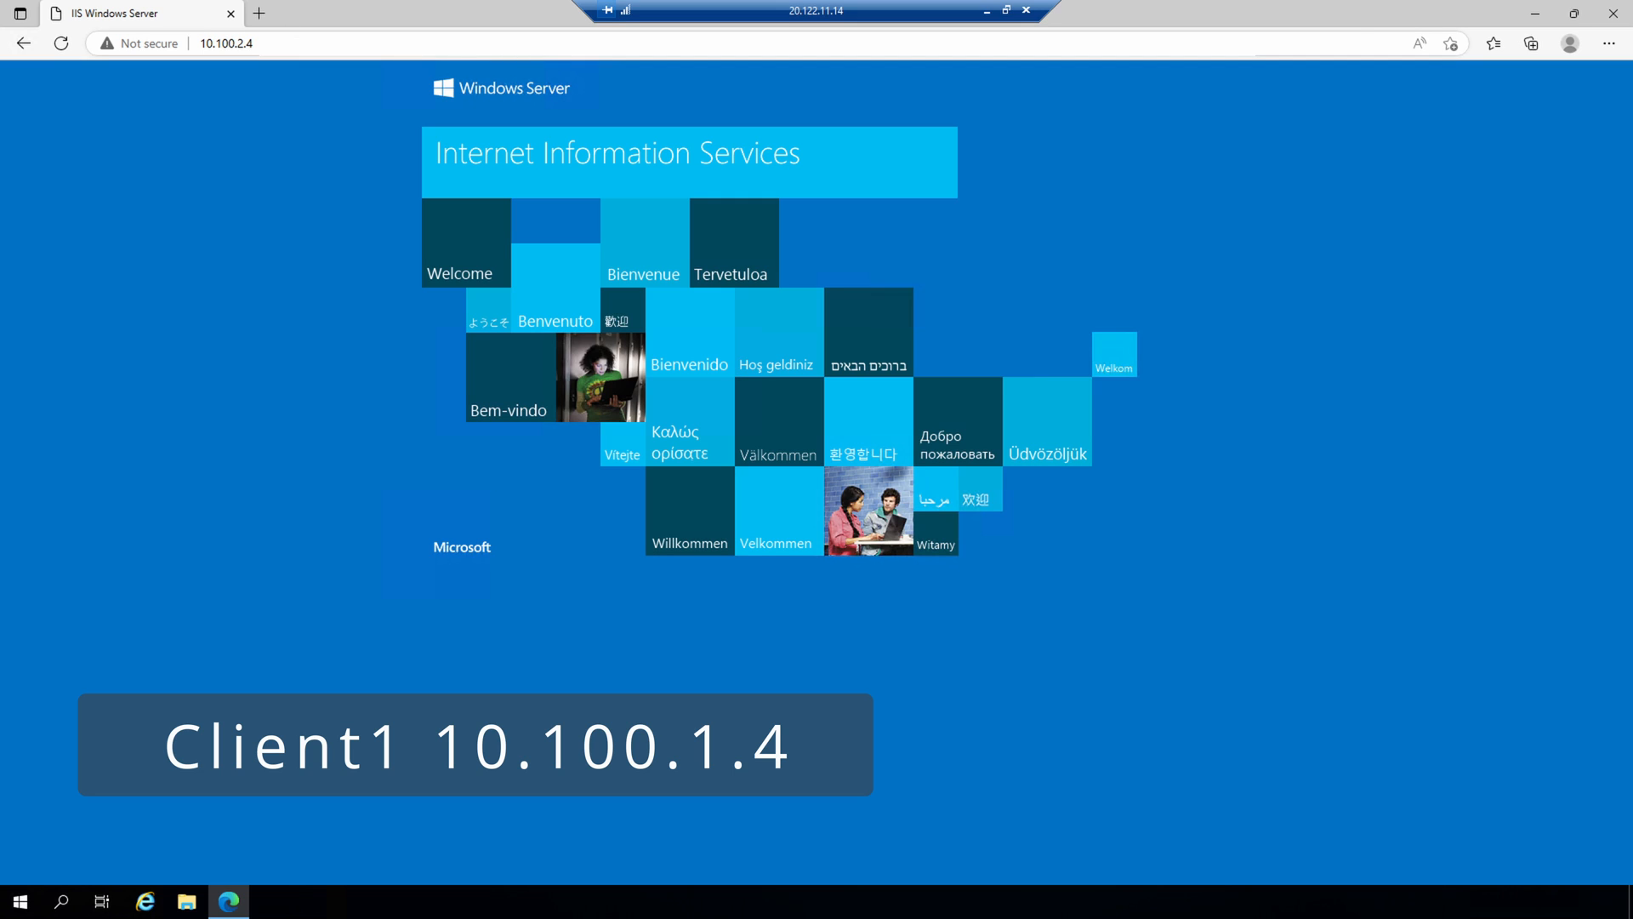
{"action": "left_click", "coordinate": [227, 43]}
{"action": "type", "text": "10.100.2"}
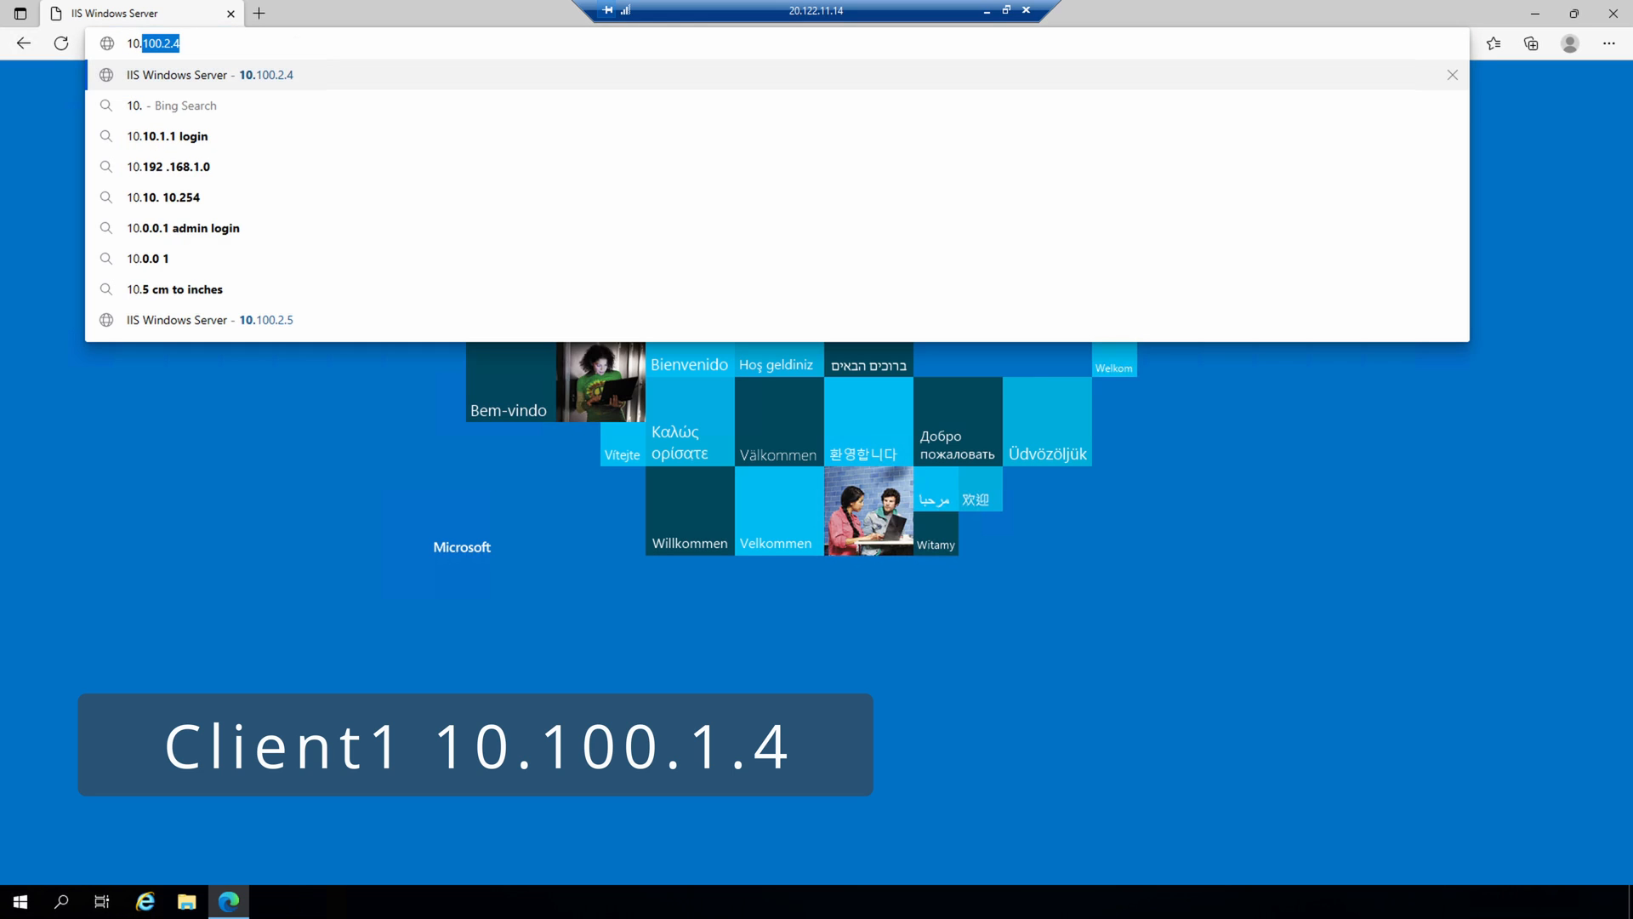
{"action": "type", "text": ".5"}
{"action": "key", "text": "Return"}
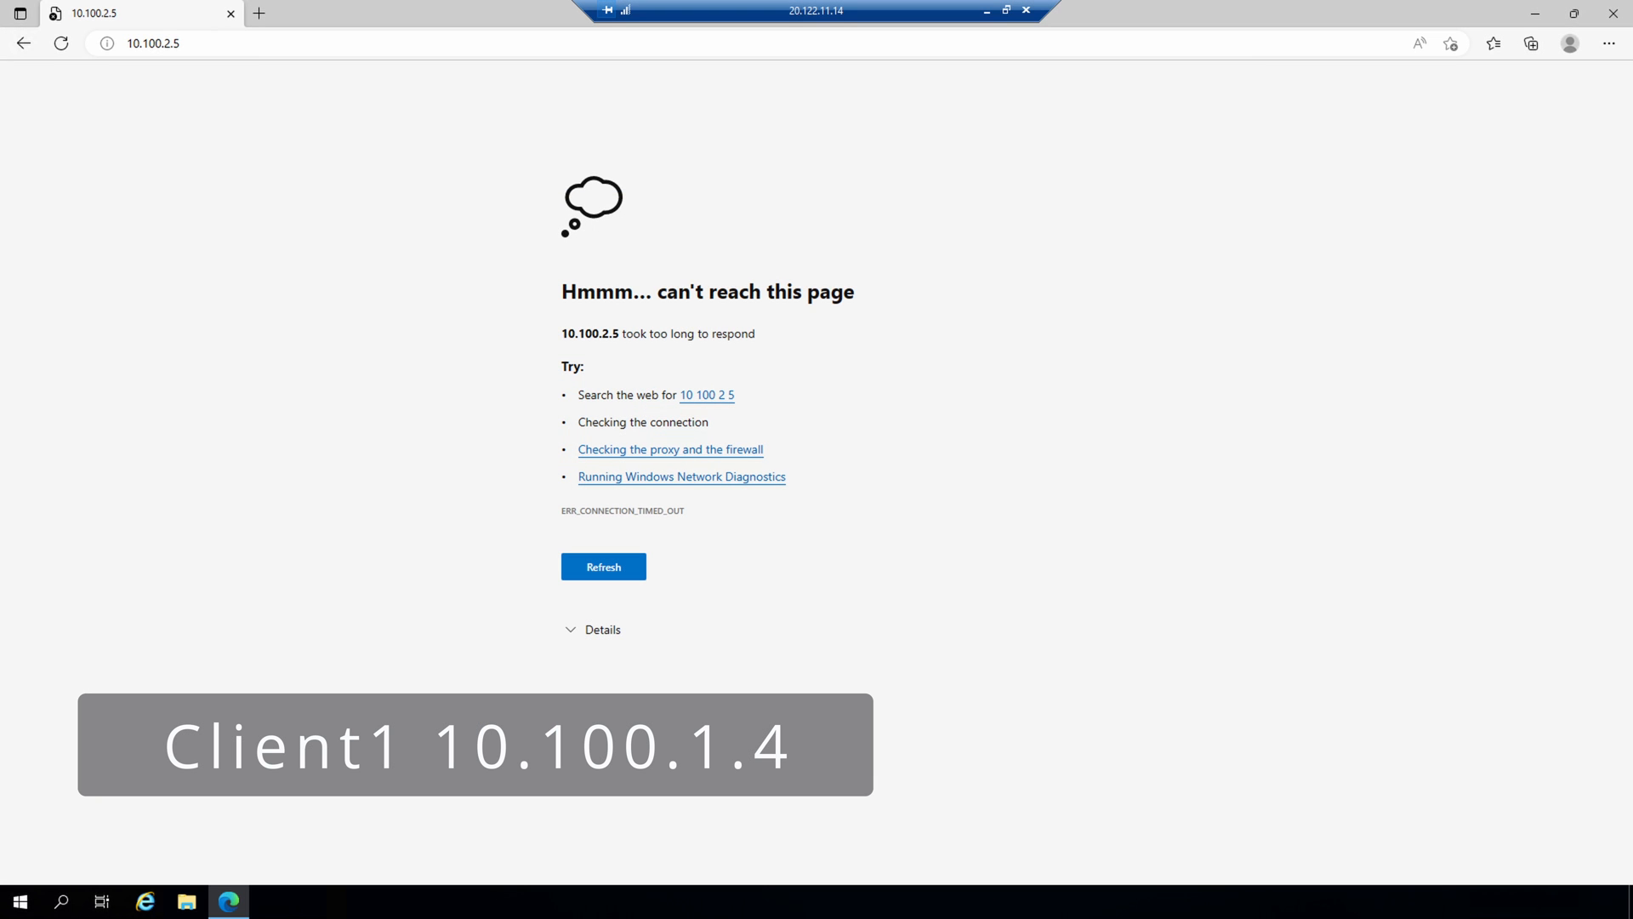
Step: Reload the 10.100.2.5 page in the Client1 session's browser to recheck web access
{"action": "key", "text": "F5"}
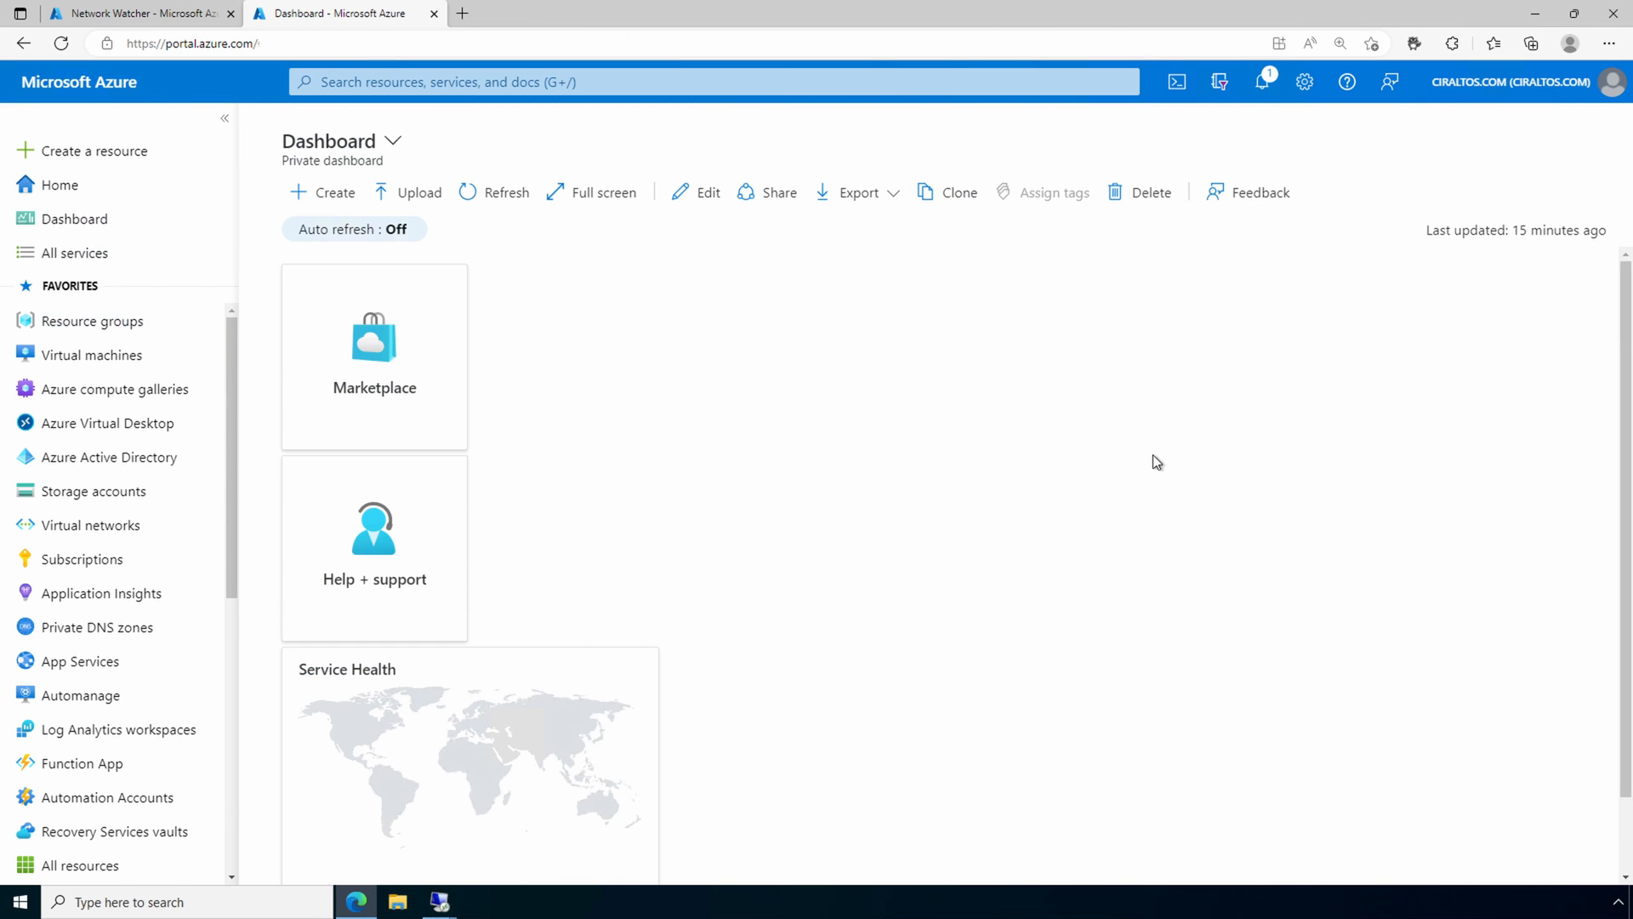
Step: Return to the Azure portal, find Network Watcher and open its IP flow verify diagnostic tool
{"action": "left_click", "coordinate": [959, 92]}
{"action": "type", "text": "ne"}
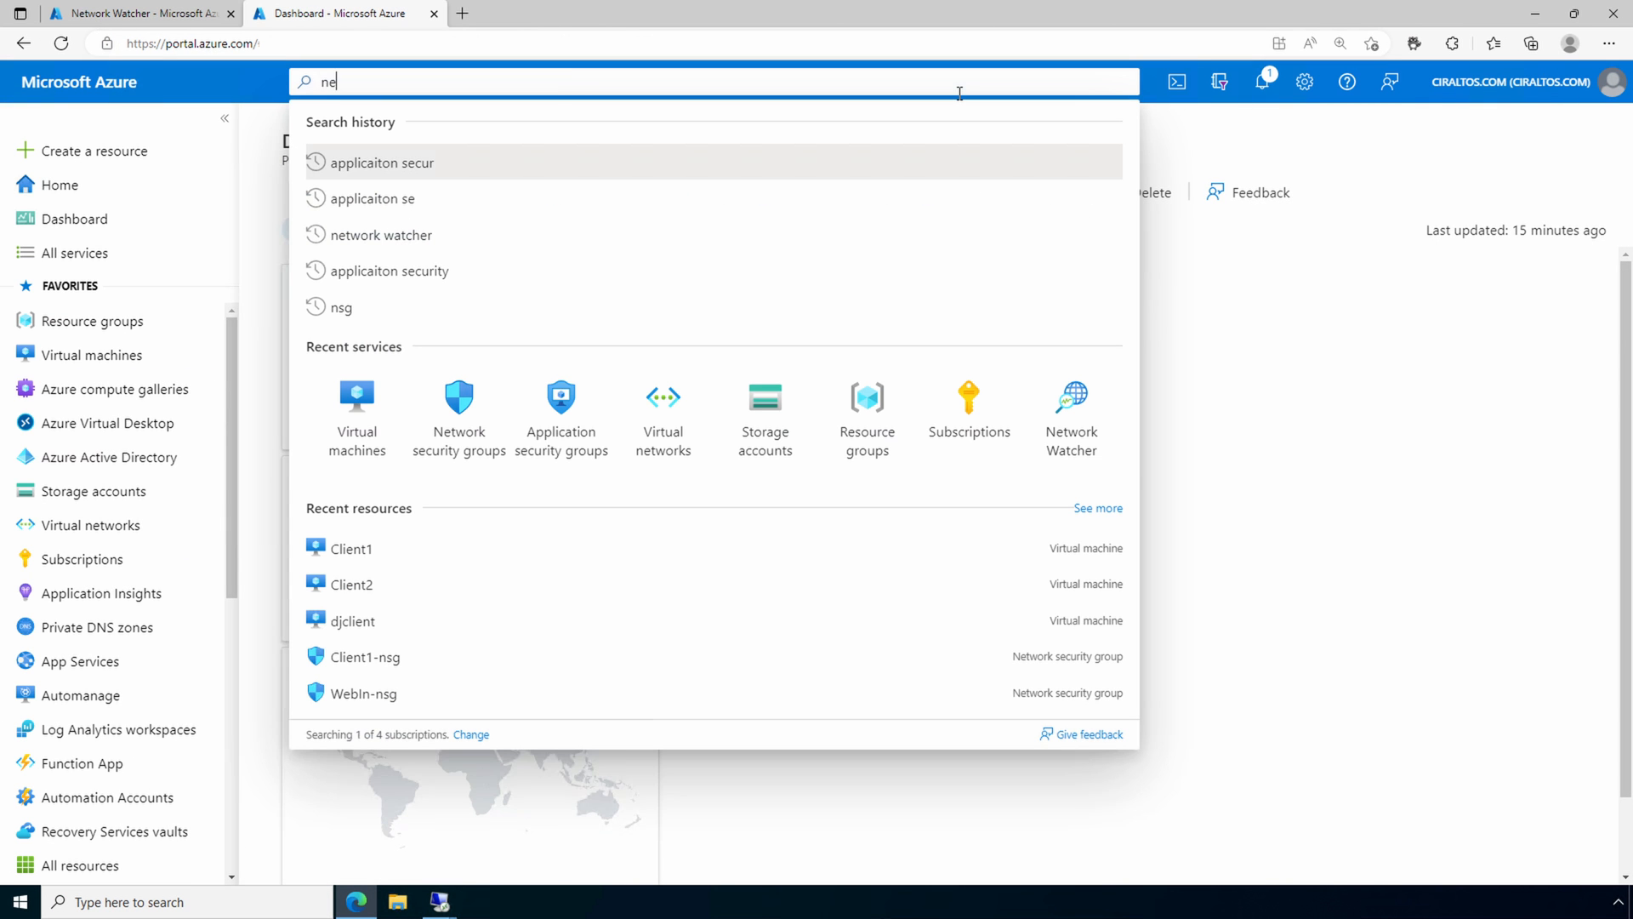
{"action": "type", "text": "twork wa"}
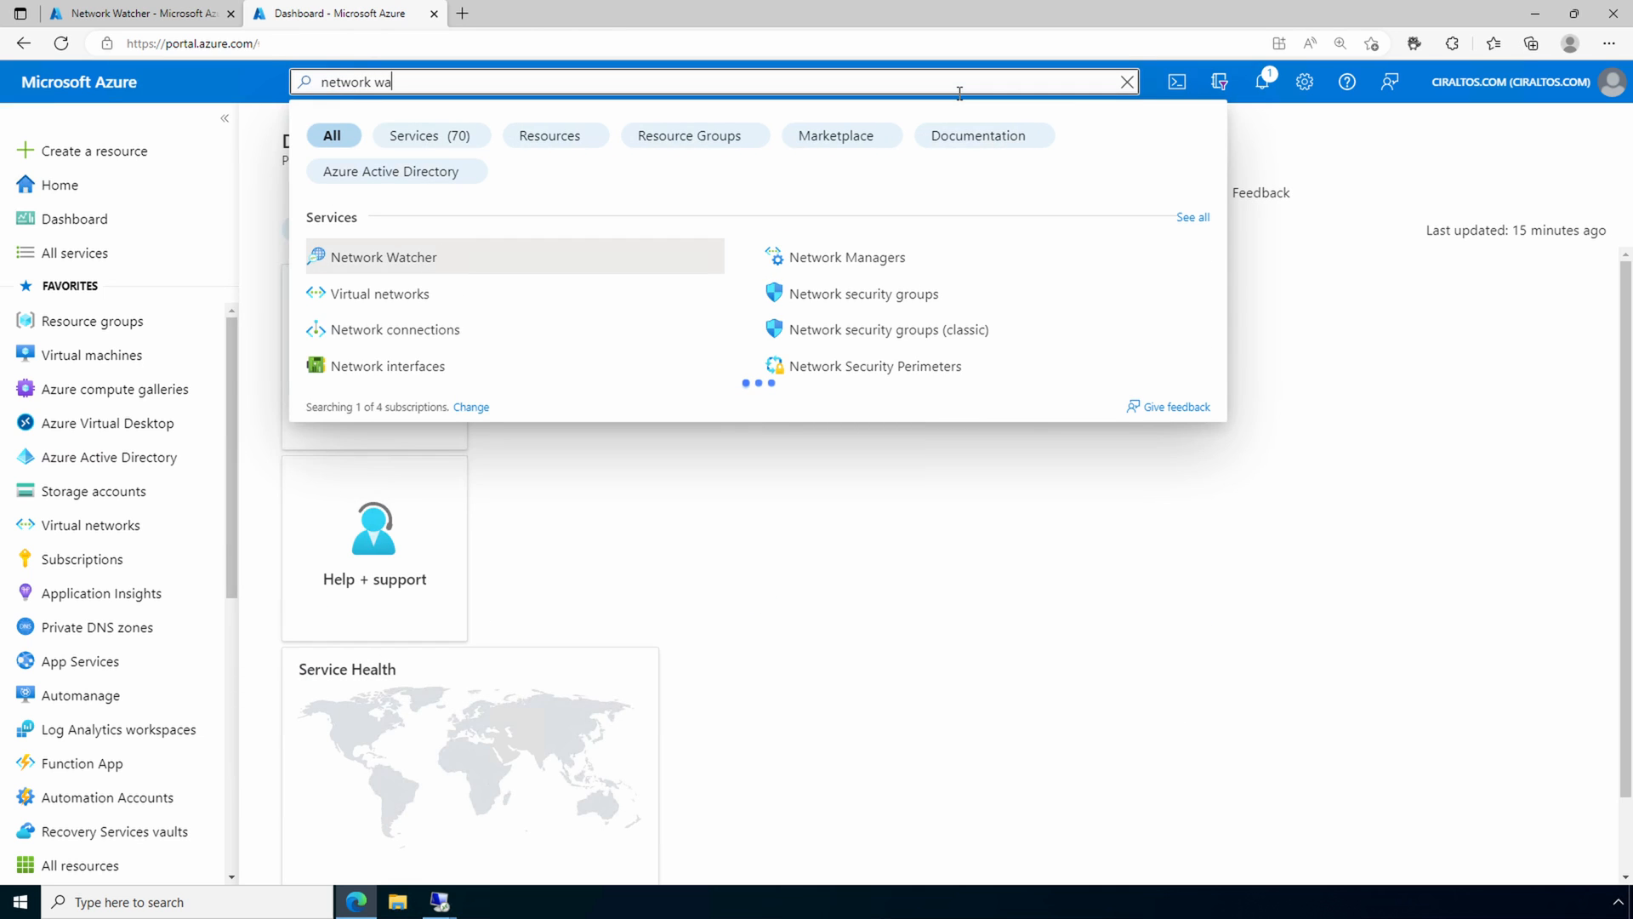
{"action": "left_click", "coordinate": [405, 256]}
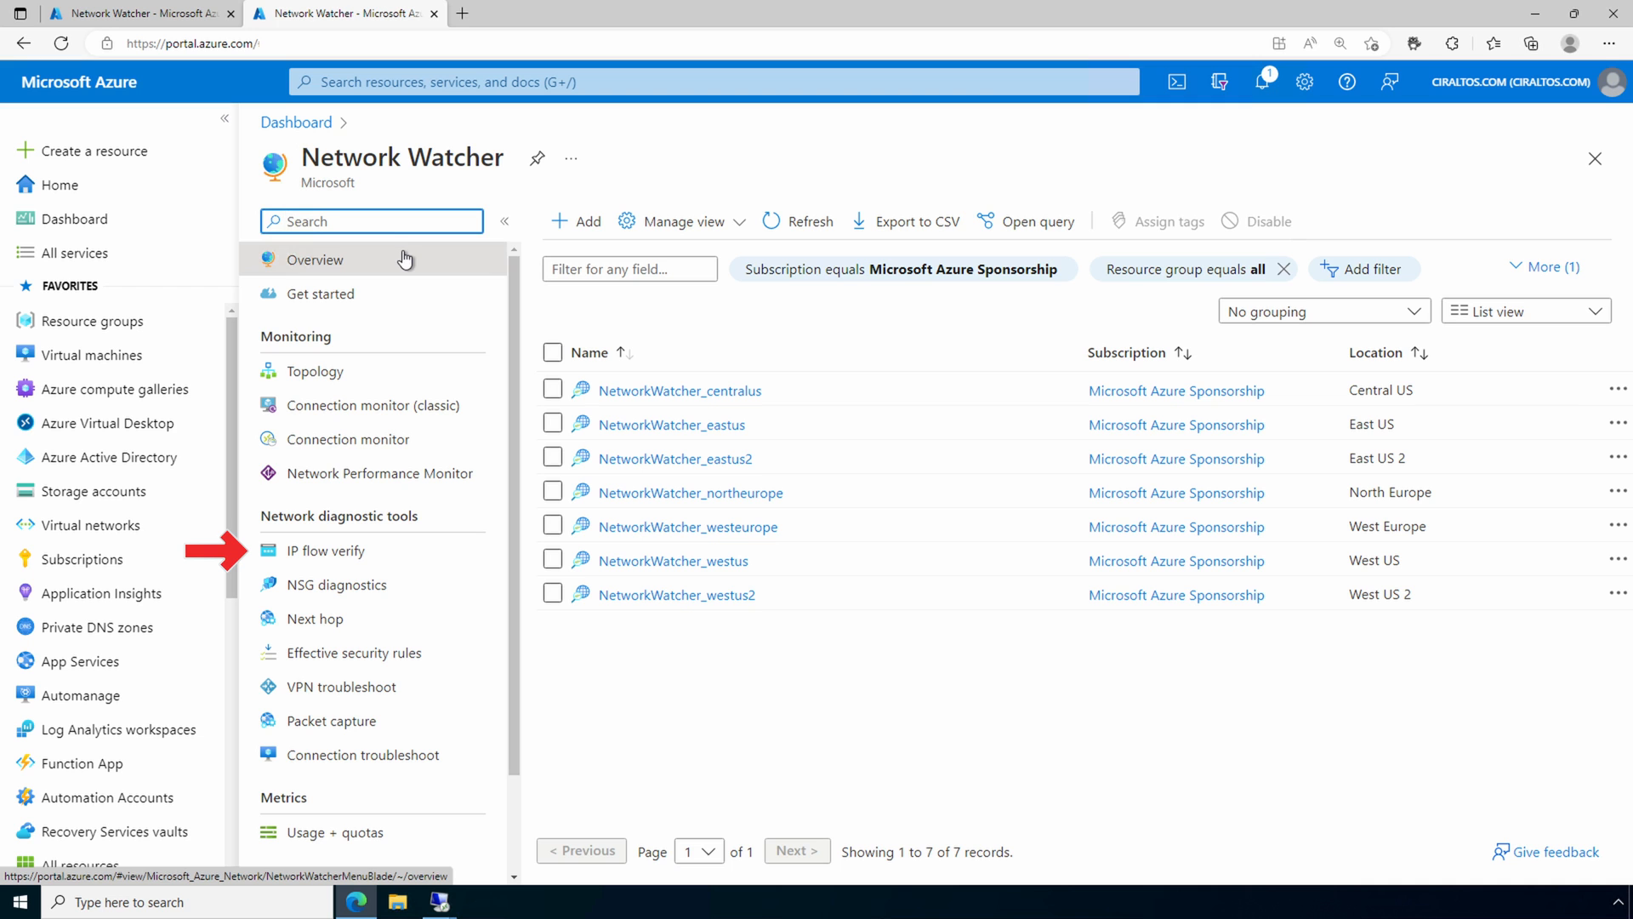
{"action": "left_click", "coordinate": [368, 553]}
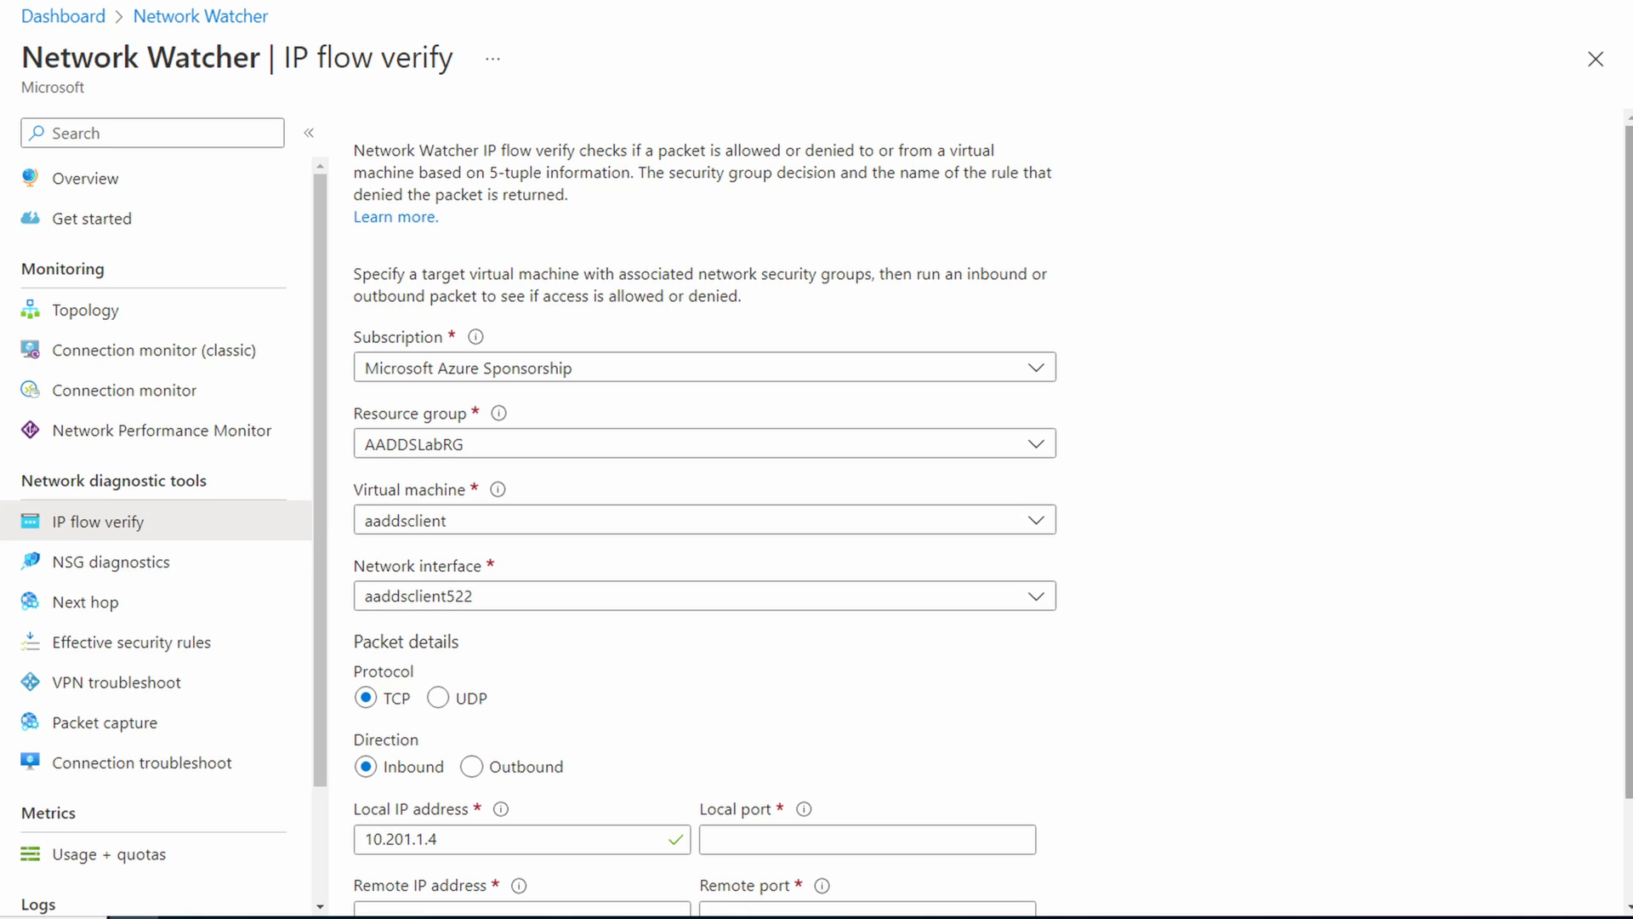
Step: Target the Web2 virtual machine in the NSGTestRG resource group for the IP flow check
{"action": "left_click", "coordinate": [753, 445]}
{"action": "type", "text": "nsg"}
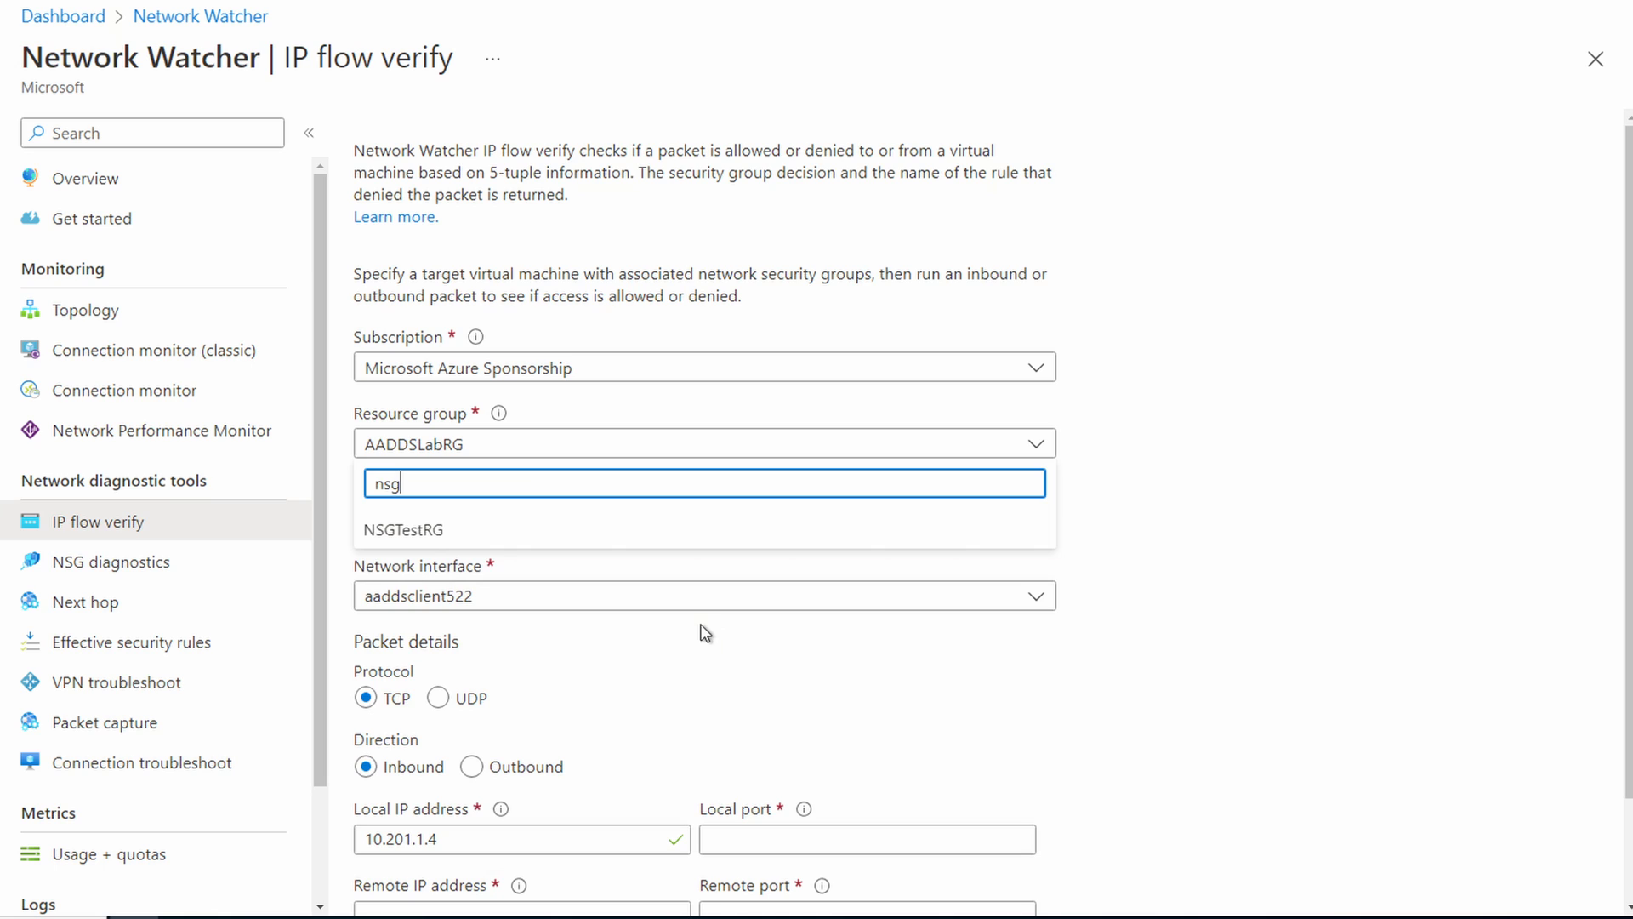
{"action": "left_click", "coordinate": [642, 529]}
{"action": "left_click", "coordinate": [645, 528]}
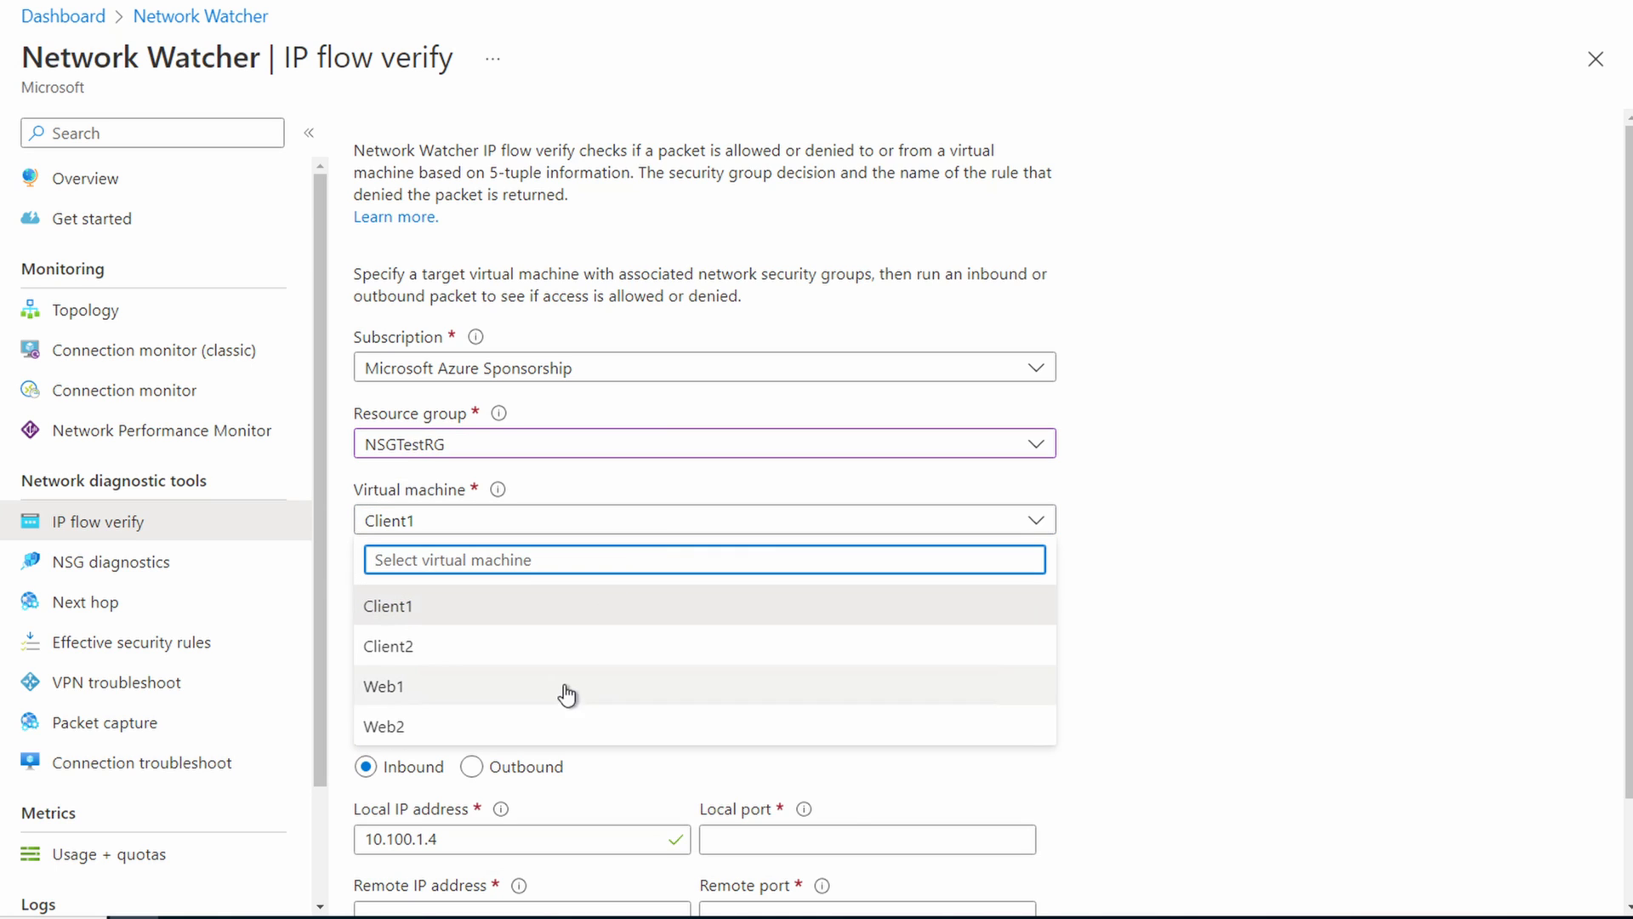
{"action": "left_click", "coordinate": [554, 727]}
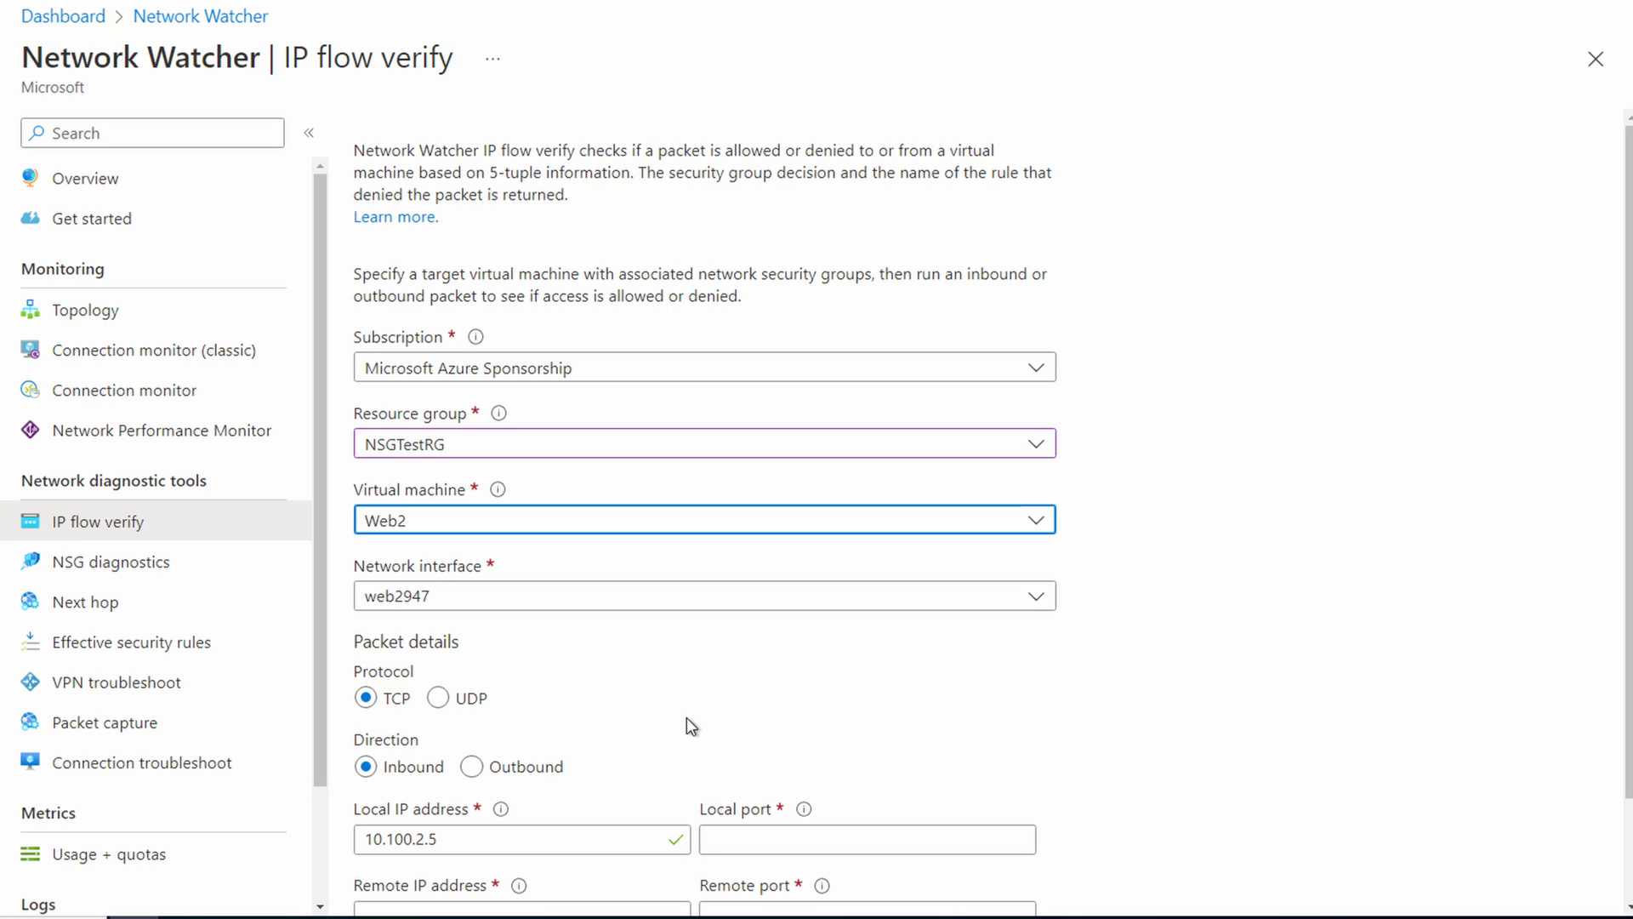
Step: Fill in the inbound packet details with local port 80, remote IP address 10.100.1.4 and remote port 65000
{"action": "scroll", "coordinate": [995, 721], "scroll_direction": "down", "scroll_amount": 2}
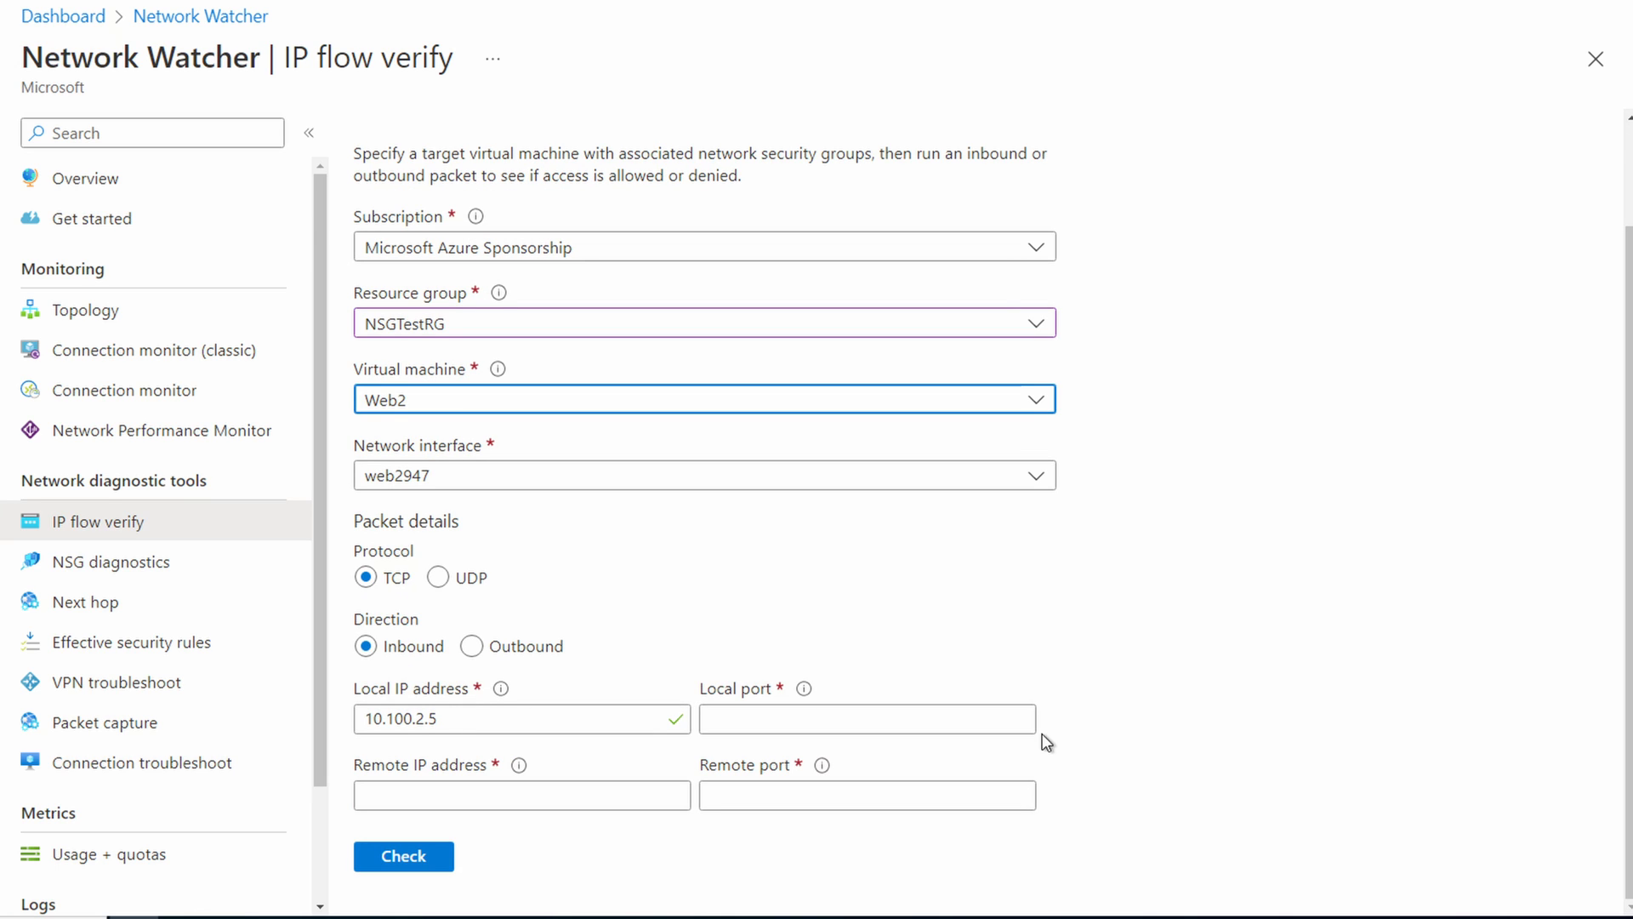
{"action": "left_click", "coordinate": [991, 707]}
{"action": "type", "text": "80"}
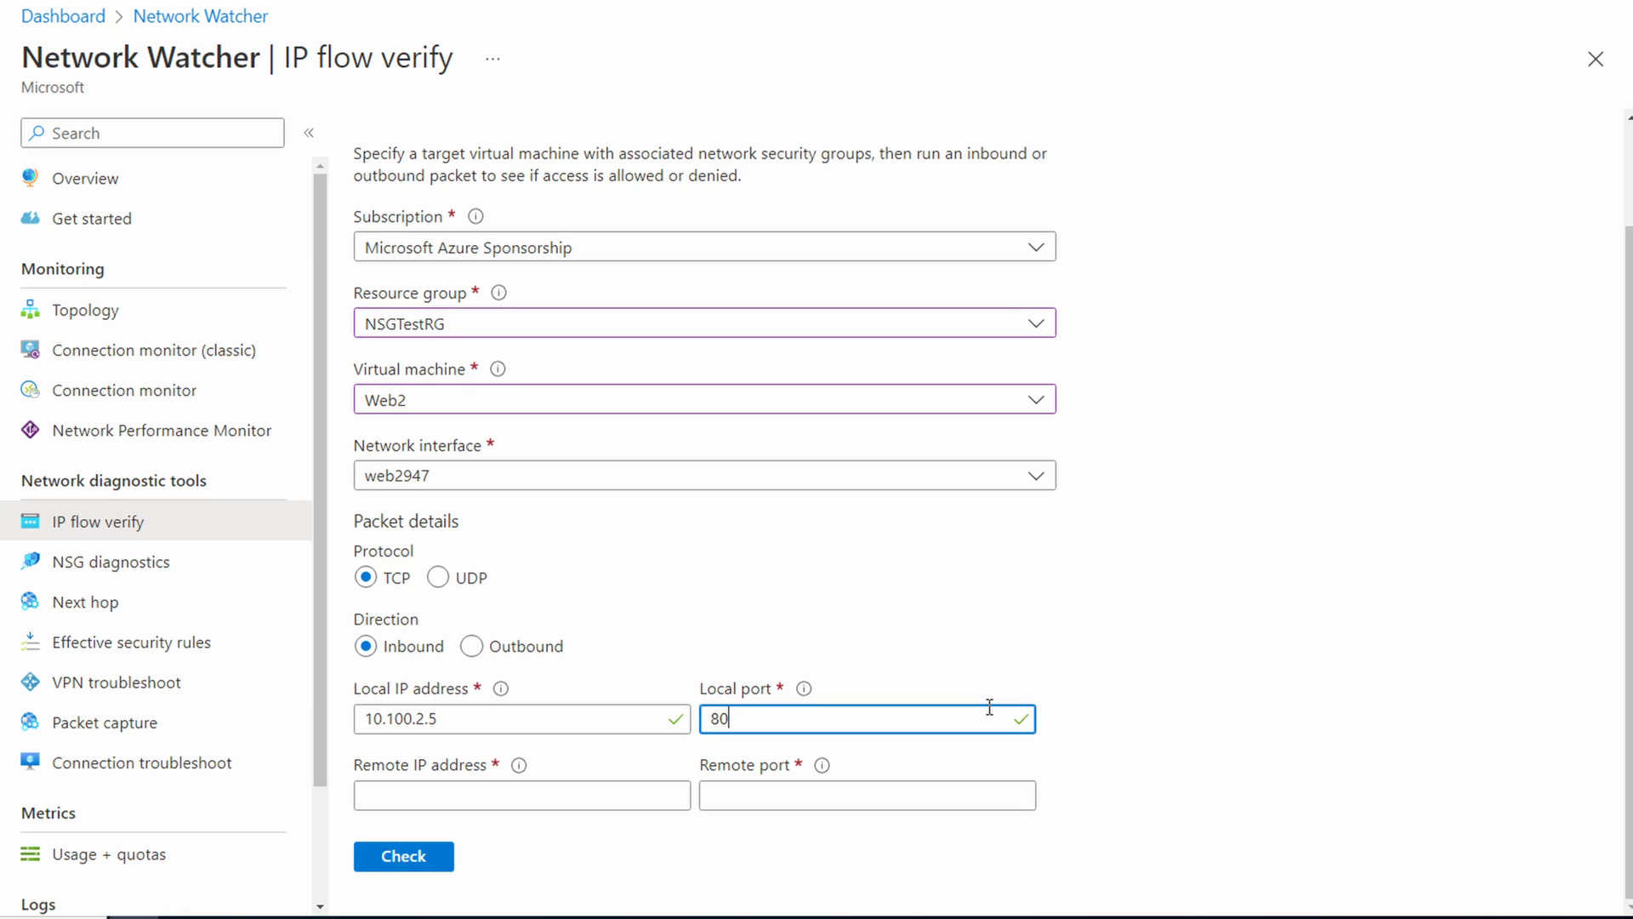
{"action": "left_click", "coordinate": [619, 787]}
{"action": "type", "text": "10.100.1.4"}
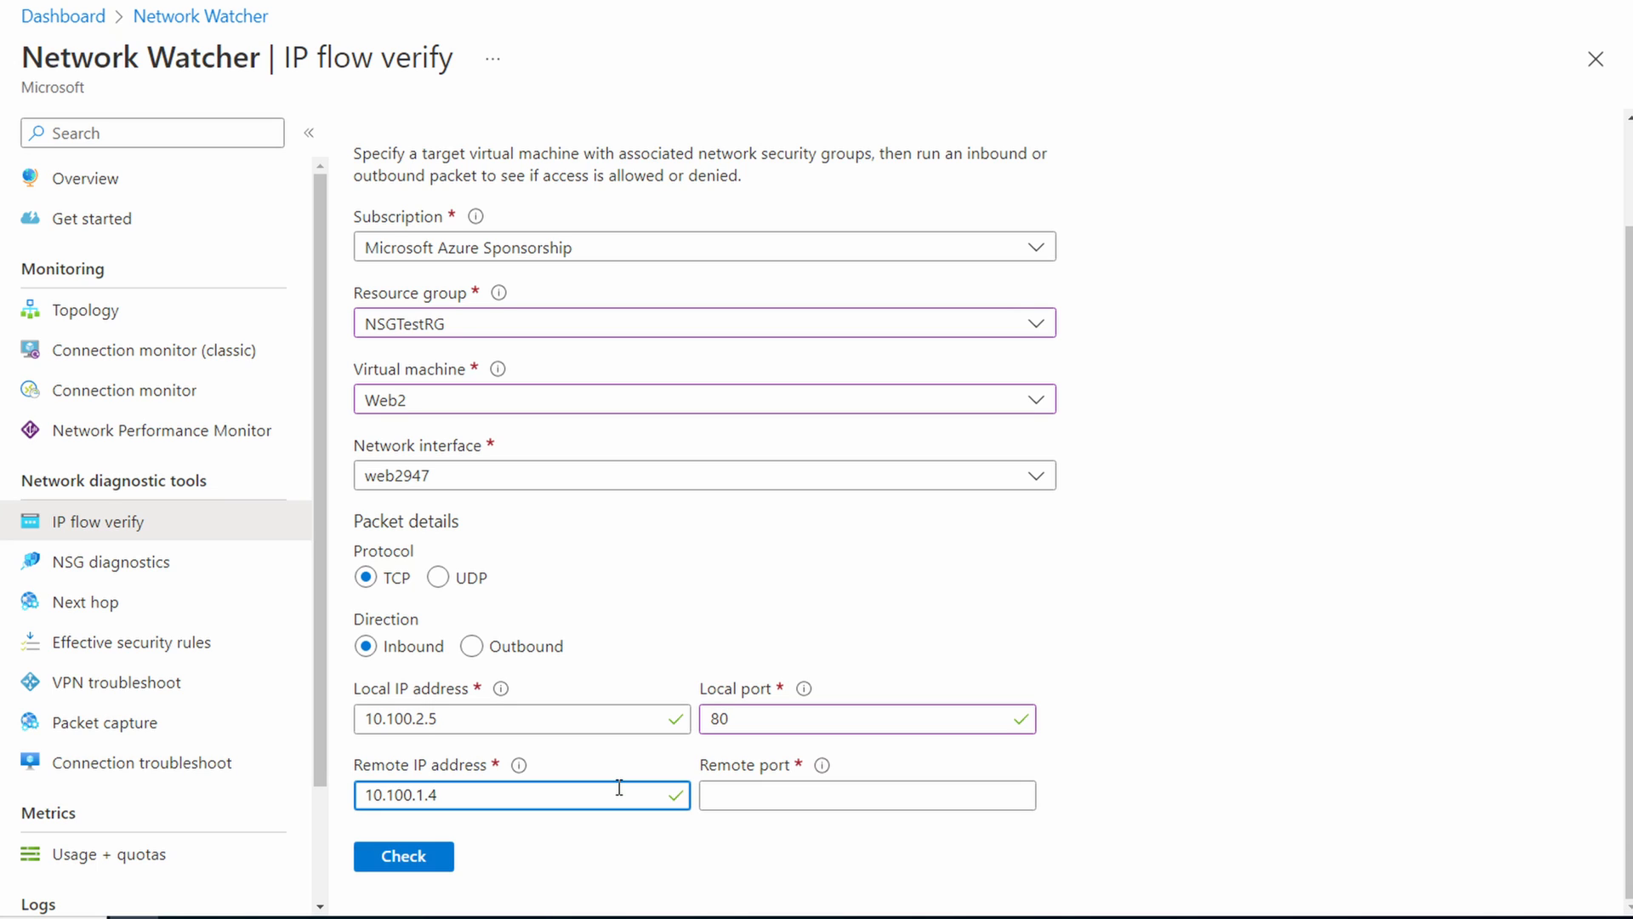
{"action": "left_click", "coordinate": [825, 793]}
{"action": "type", "text": "65000"}
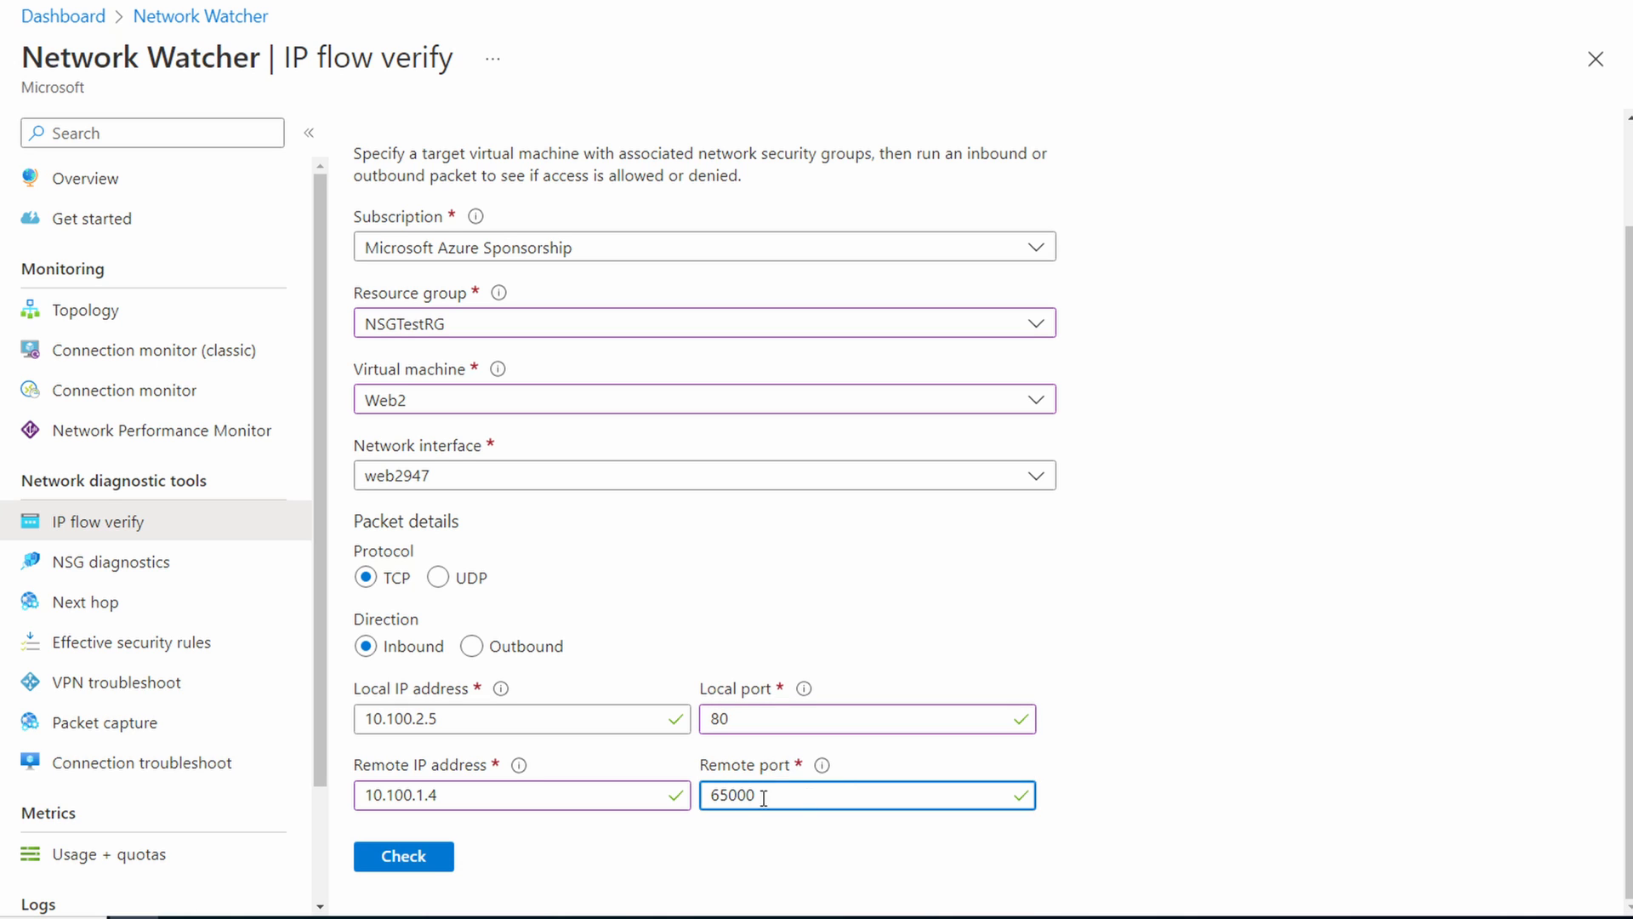
Step: Run the inbound flow check for Web2 and review its access result, security rule and network security group
{"action": "left_click", "coordinate": [421, 859]}
{"action": "scroll", "coordinate": [1016, 885], "scroll_direction": "down", "scroll_amount": 1}
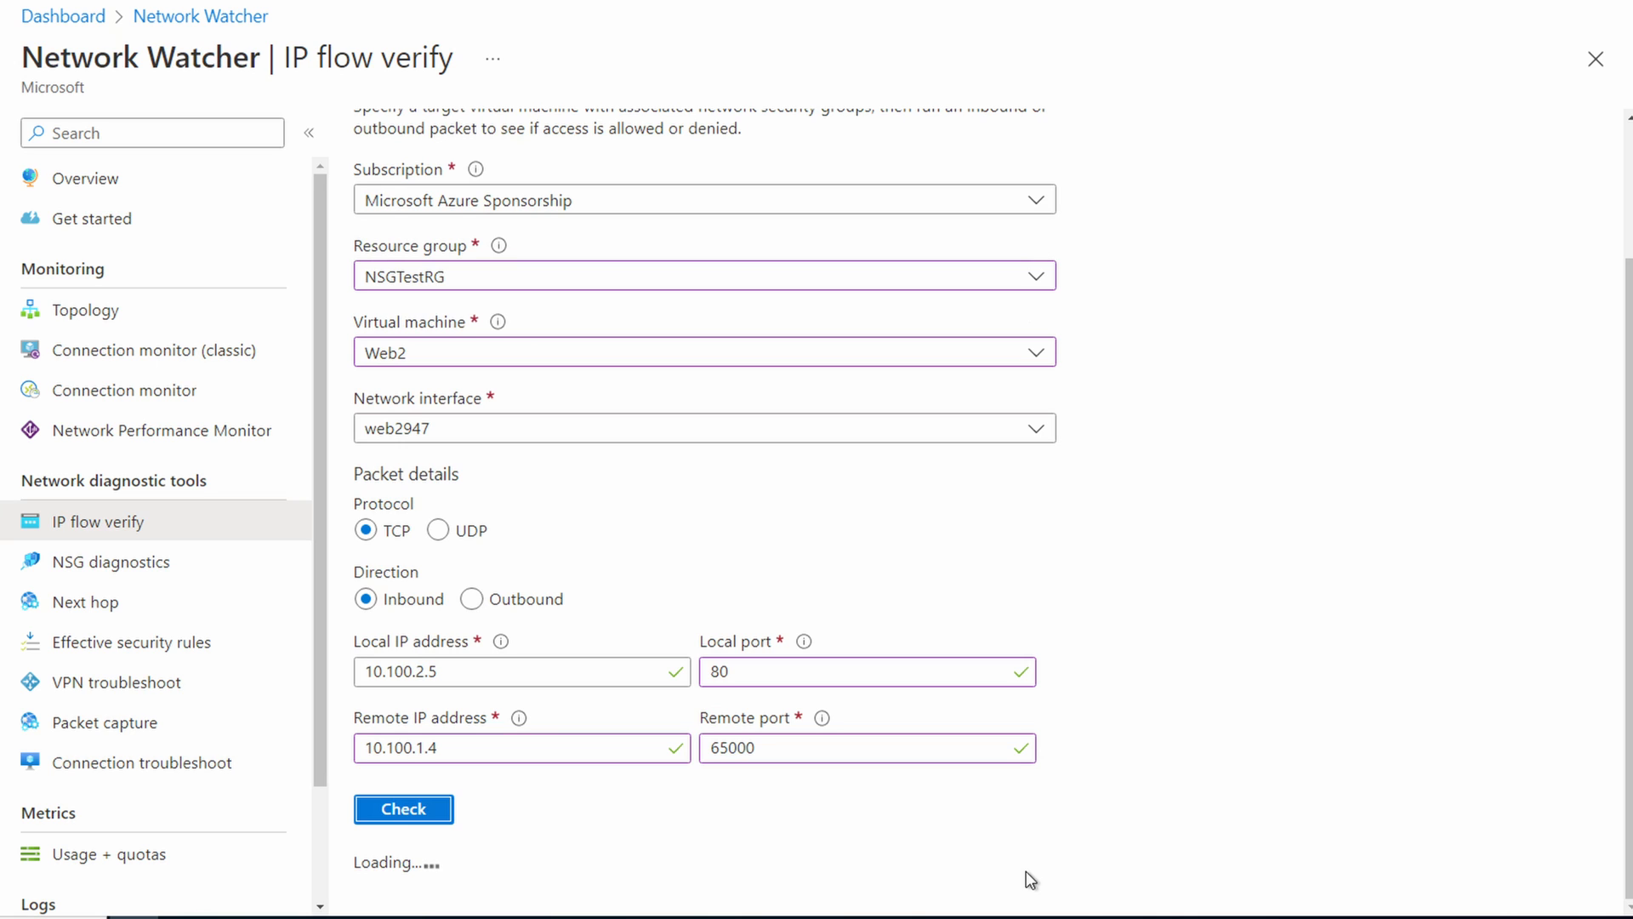
{"action": "scroll", "coordinate": [1140, 727], "scroll_direction": "down", "scroll_amount": 3}
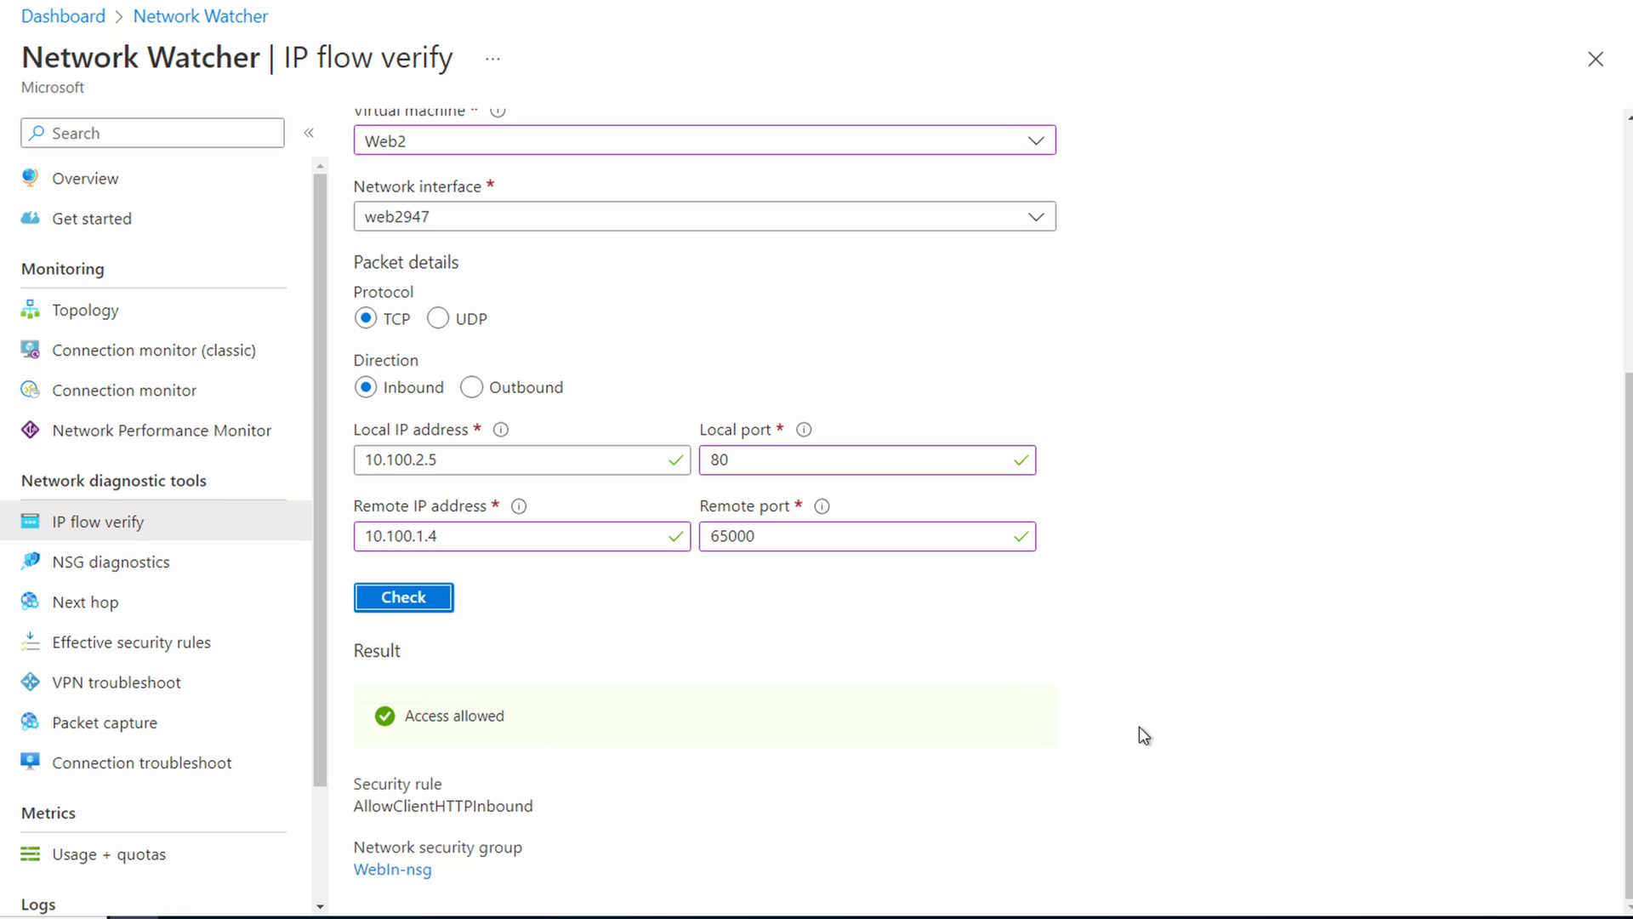
Step: Switch the flow check to the Client1 virtual machine and set the packet direction to Outbound
{"action": "scroll", "coordinate": [1049, 412], "scroll_direction": "up", "scroll_amount": 5}
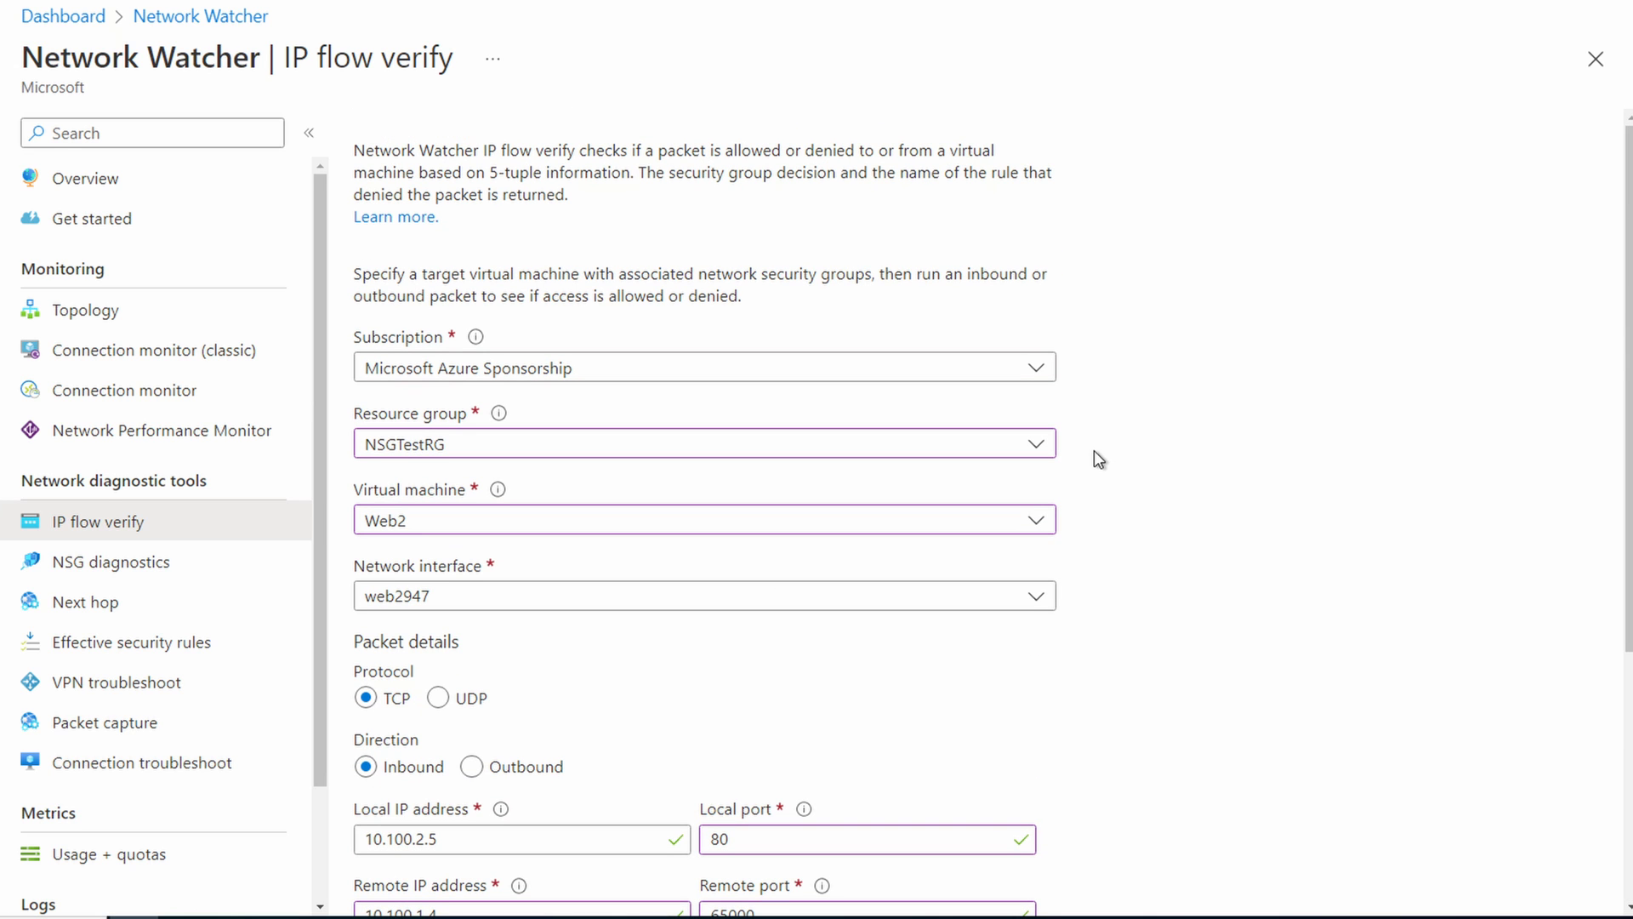
{"action": "left_click", "coordinate": [978, 526]}
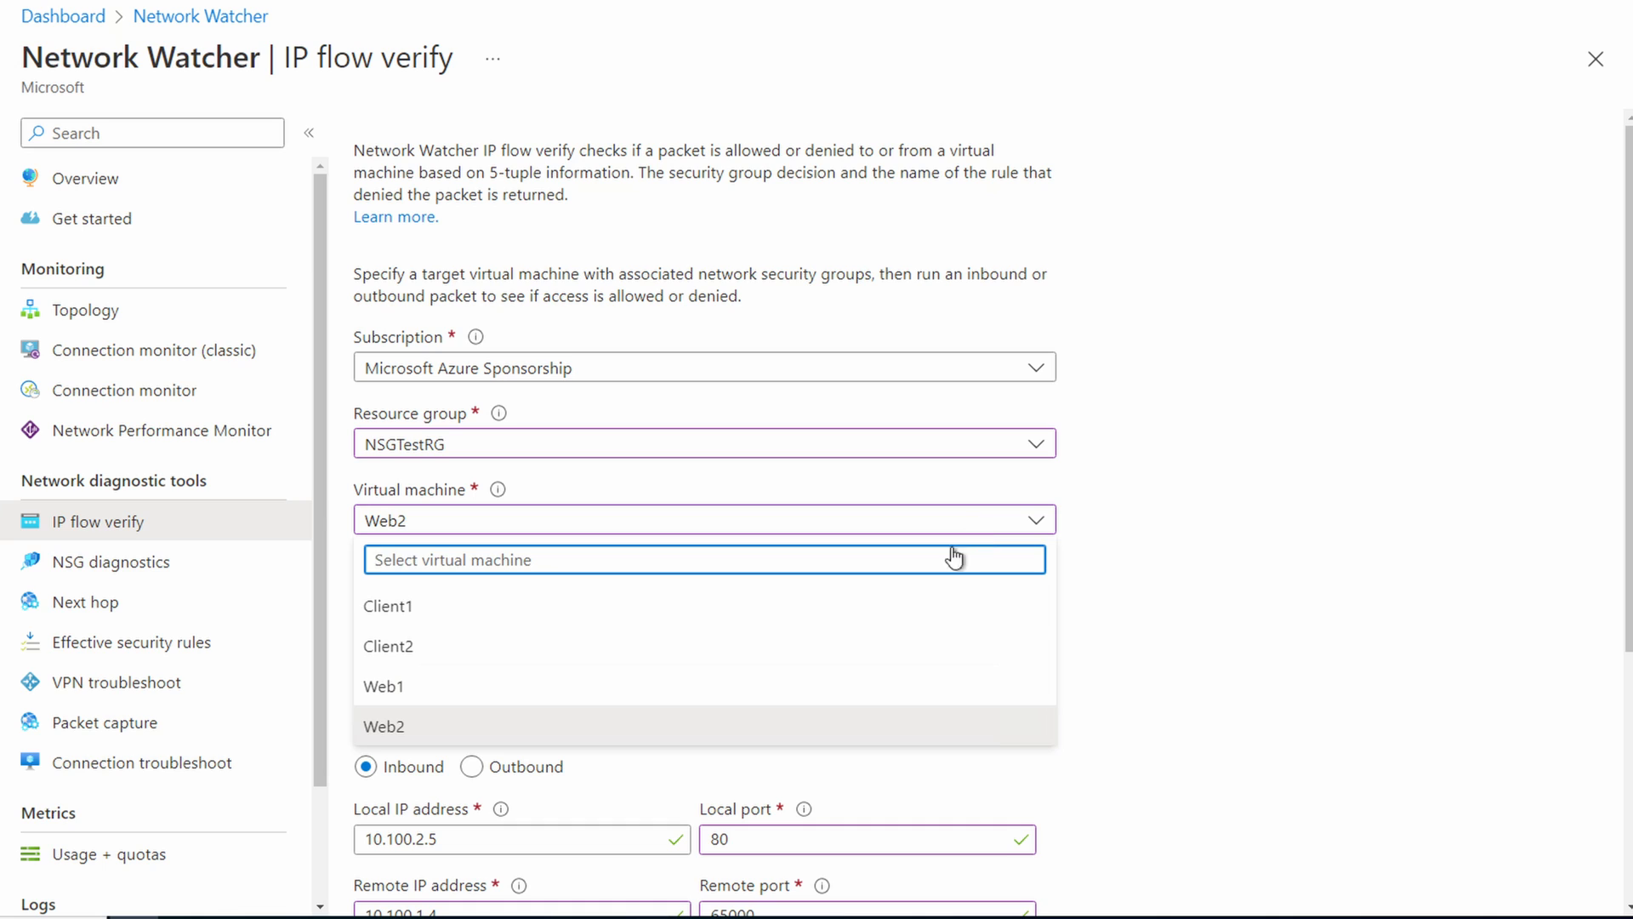
{"action": "left_click", "coordinate": [859, 614]}
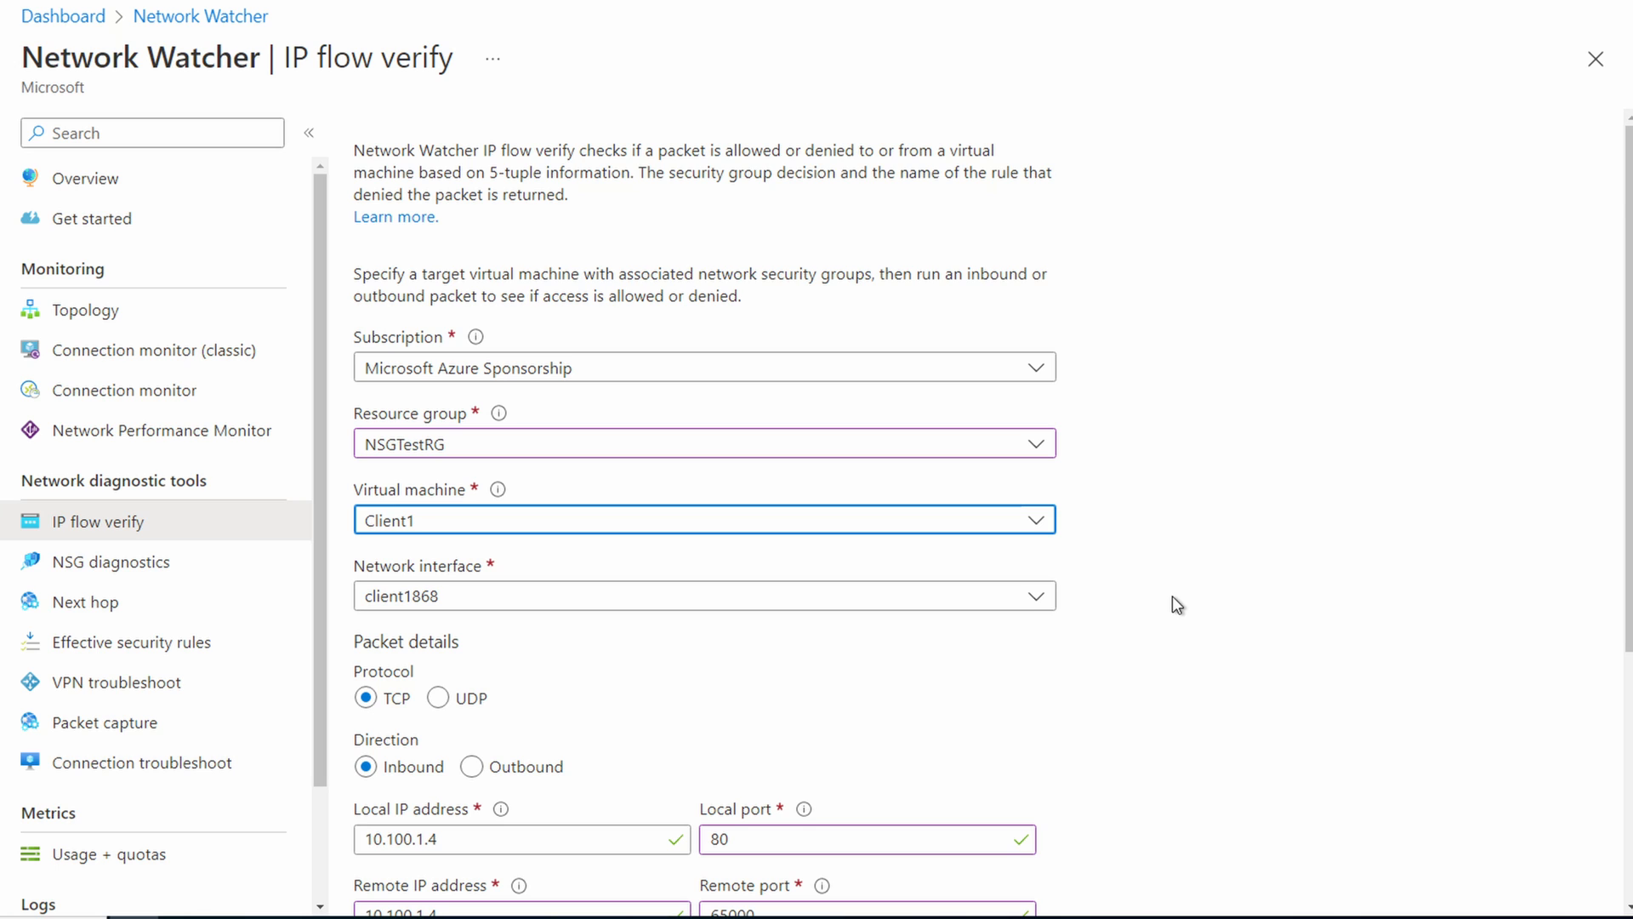
{"action": "scroll", "coordinate": [1183, 598], "scroll_direction": "down", "scroll_amount": 3}
{"action": "left_click", "coordinate": [471, 524]}
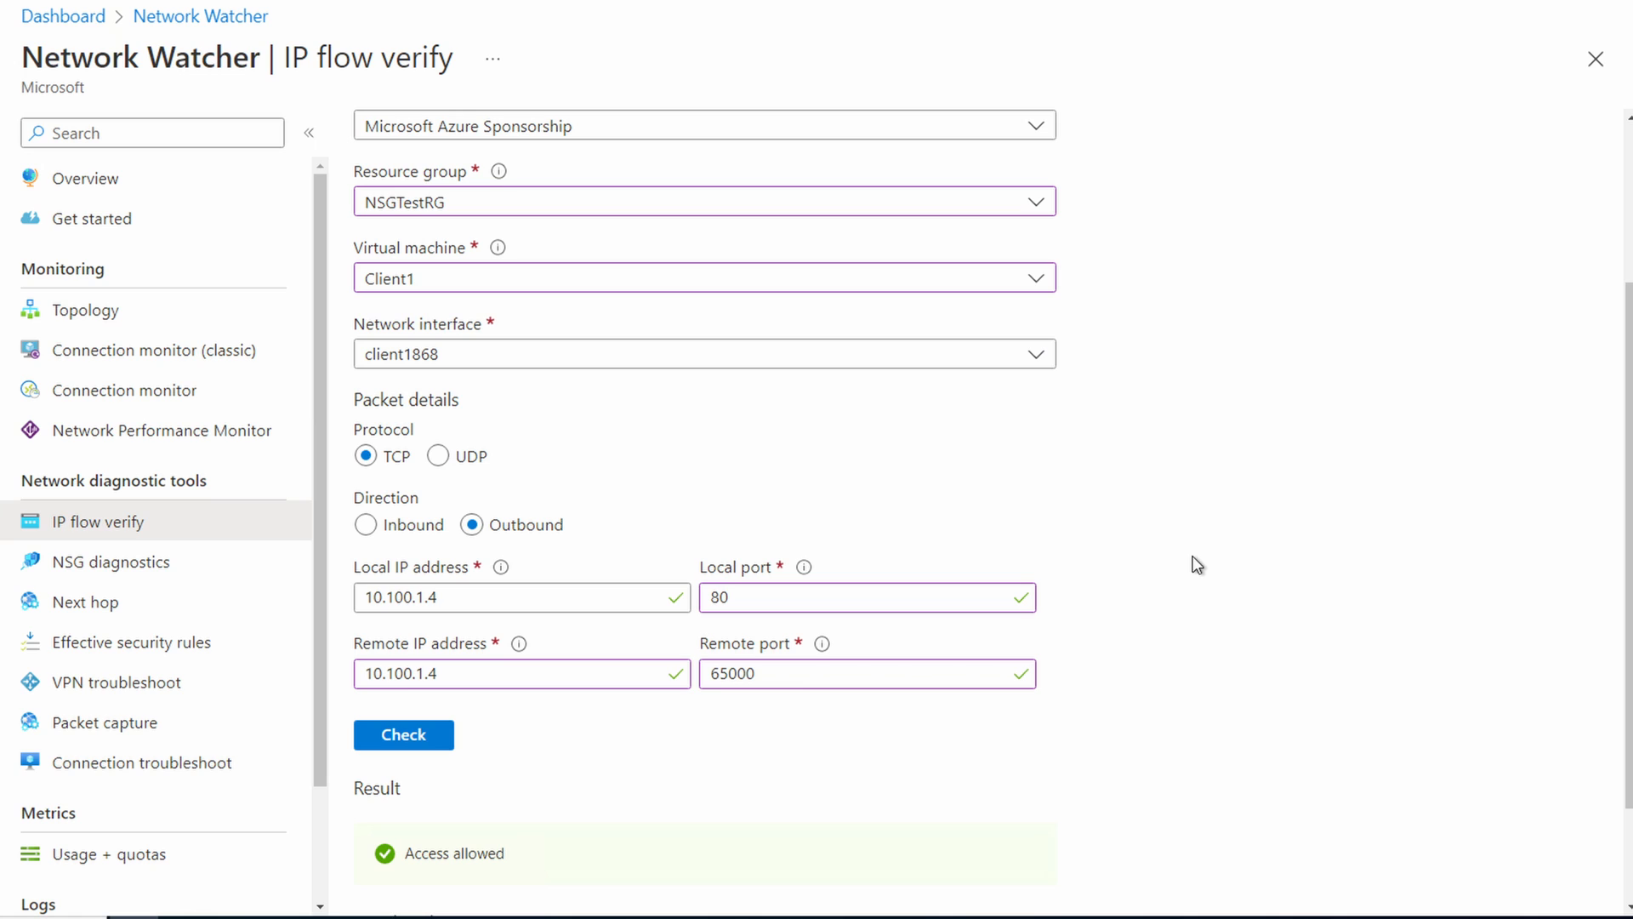
Step: Set the outbound packet's local port to 65000, remote IP address to 10.100.2.5 and remote port to 80
{"action": "double_click", "coordinate": [821, 604]}
{"action": "type", "text": "65000"}
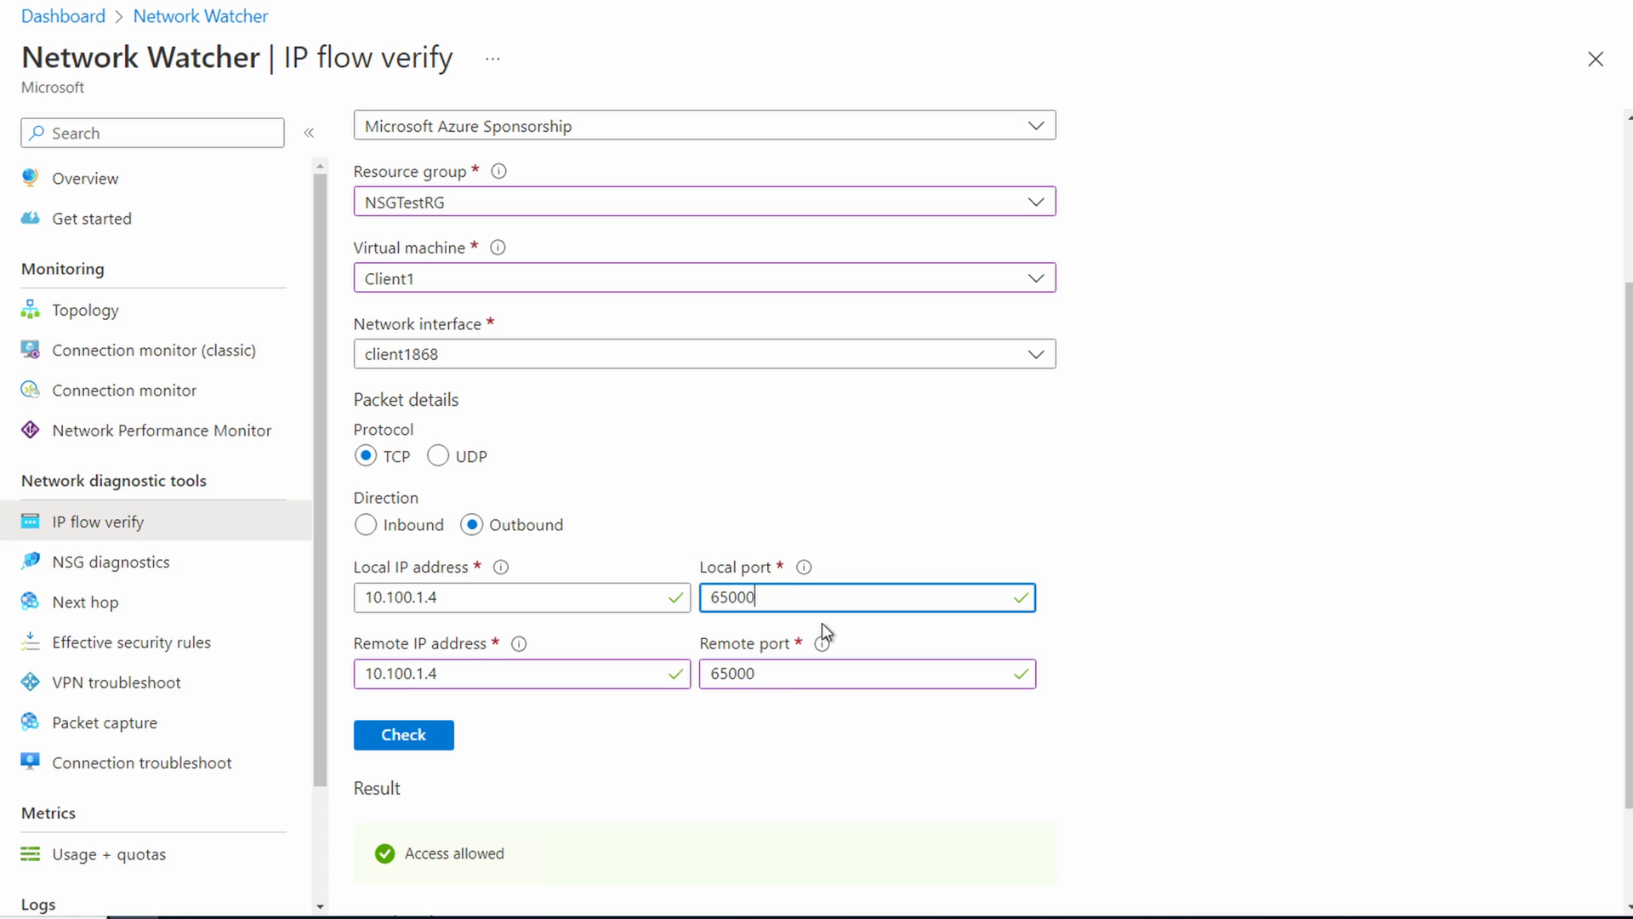
{"action": "left_click", "coordinate": [588, 681]}
{"action": "key", "text": "BackSpace"}
{"action": "key", "text": "BackSpace"}
{"action": "key", "text": "BackSpace"}
{"action": "type", "text": "2.5"}
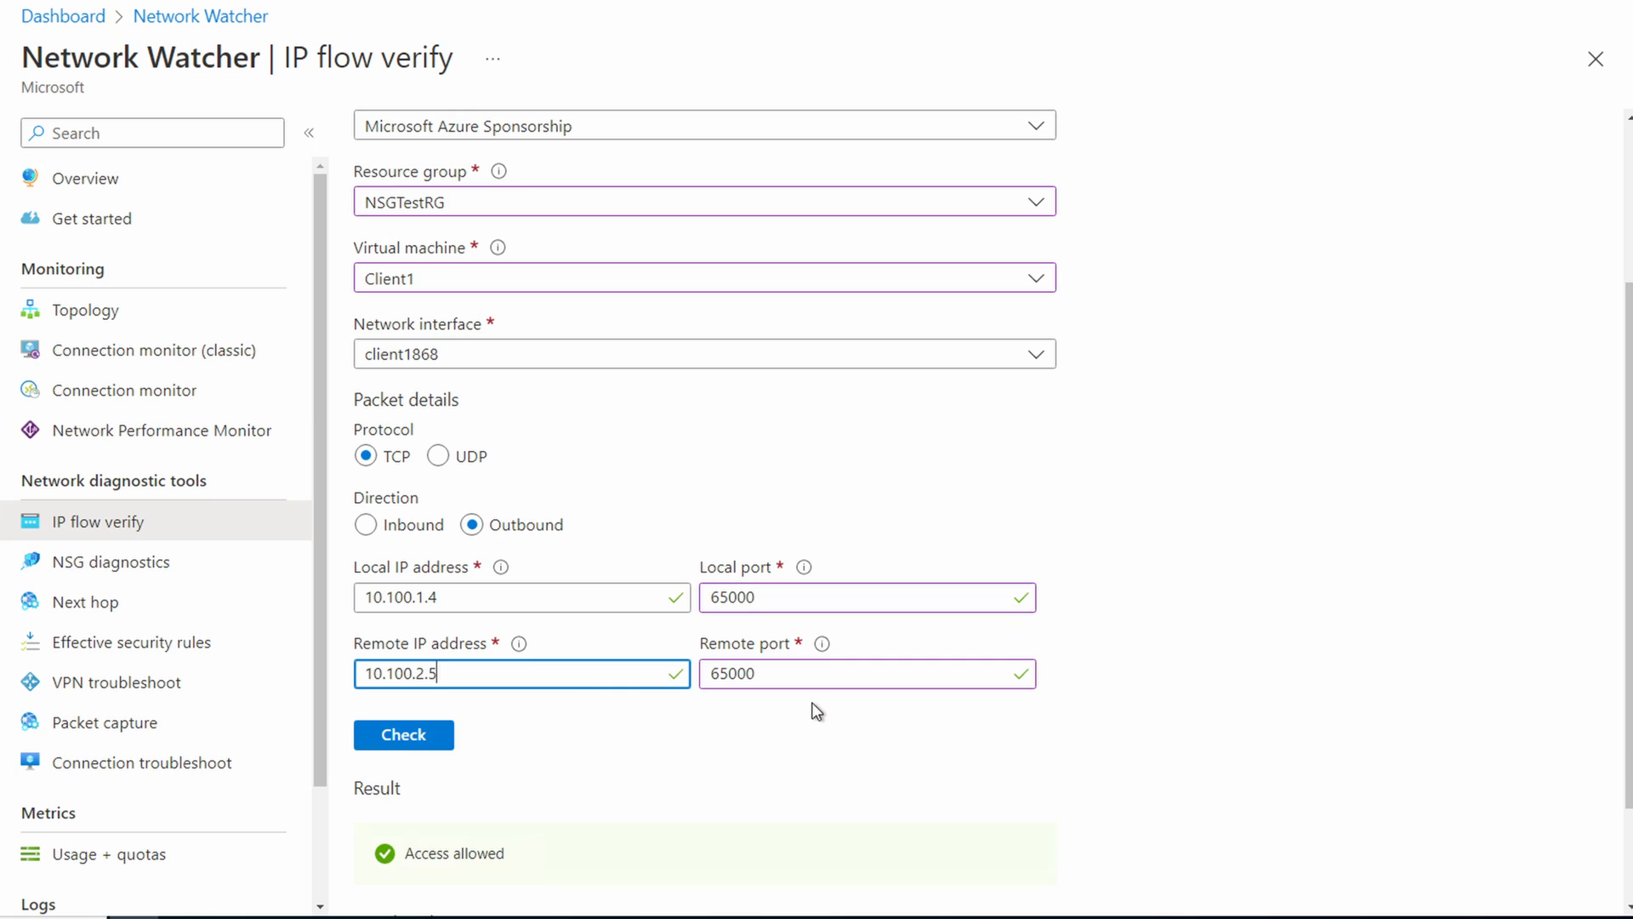
{"action": "double_click", "coordinate": [805, 673]}
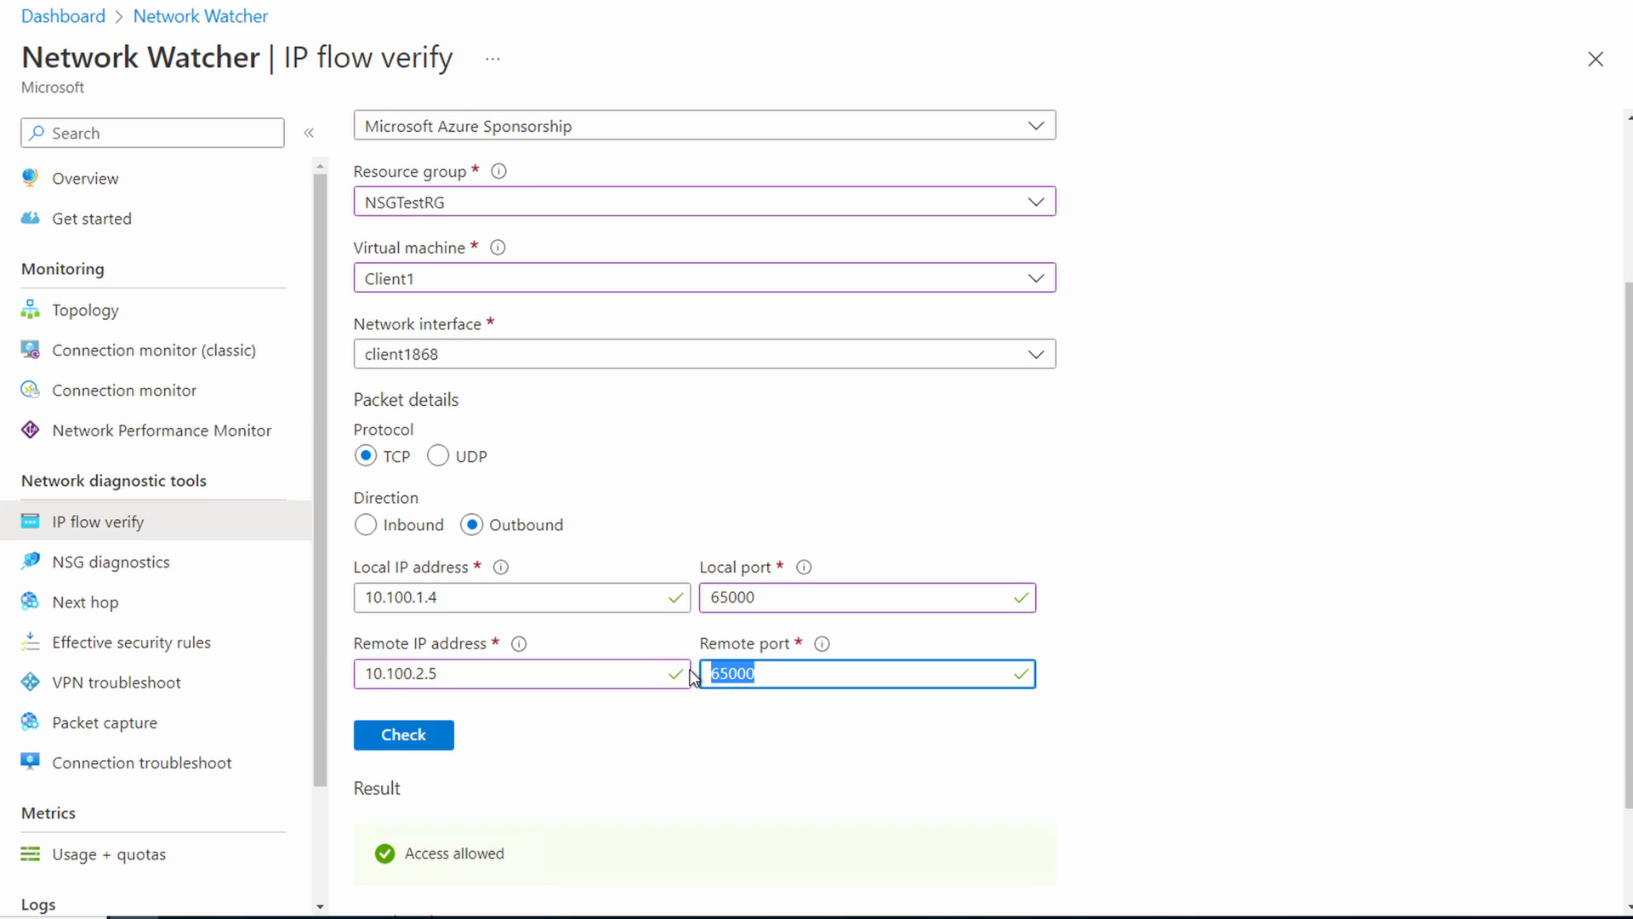
{"action": "type", "text": "80"}
Step: Run the outbound flow check for Client1 and review its access result, security rule and network security group
{"action": "left_click", "coordinate": [412, 733]}
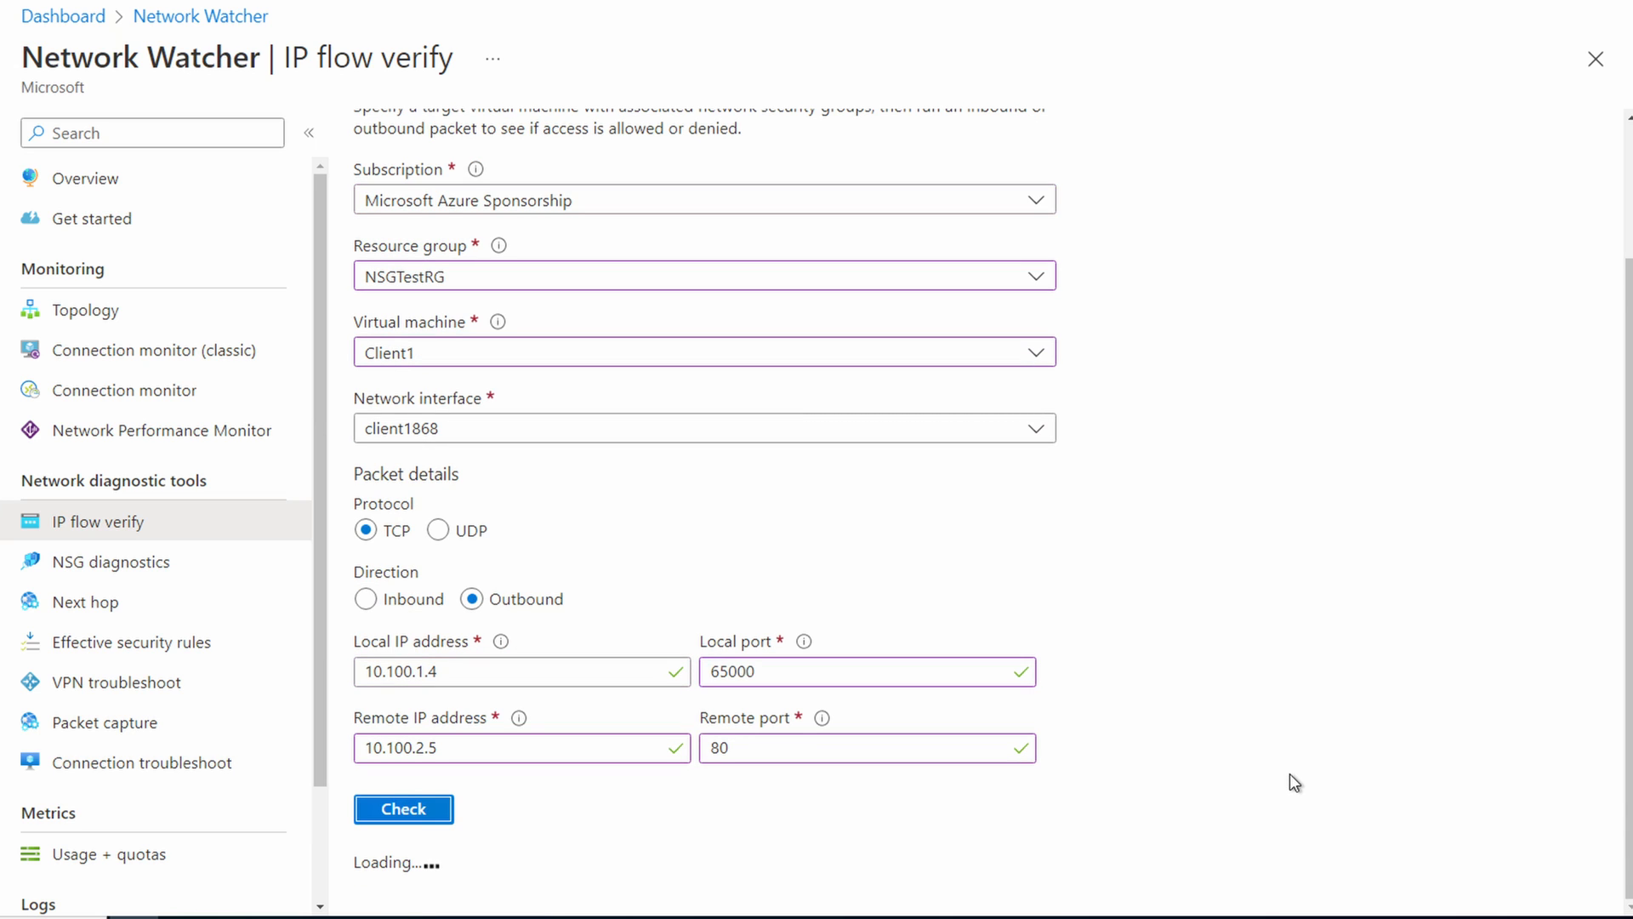
{"action": "scroll", "coordinate": [1332, 777], "scroll_direction": "down", "scroll_amount": 1}
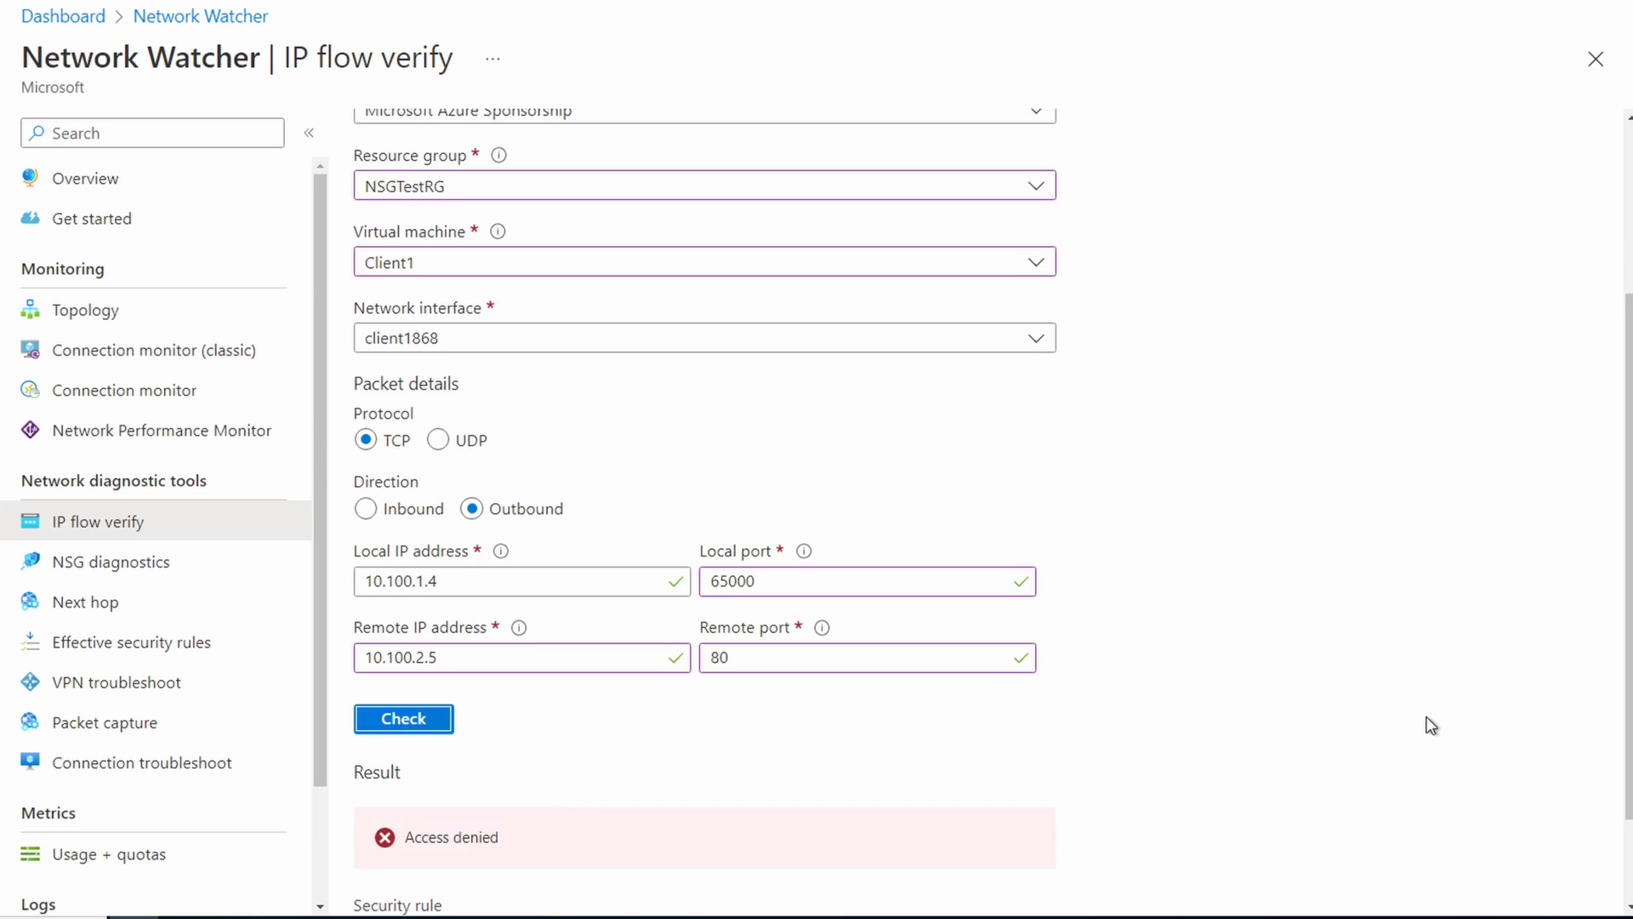
{"action": "scroll", "coordinate": [1426, 723], "scroll_direction": "down", "scroll_amount": 2}
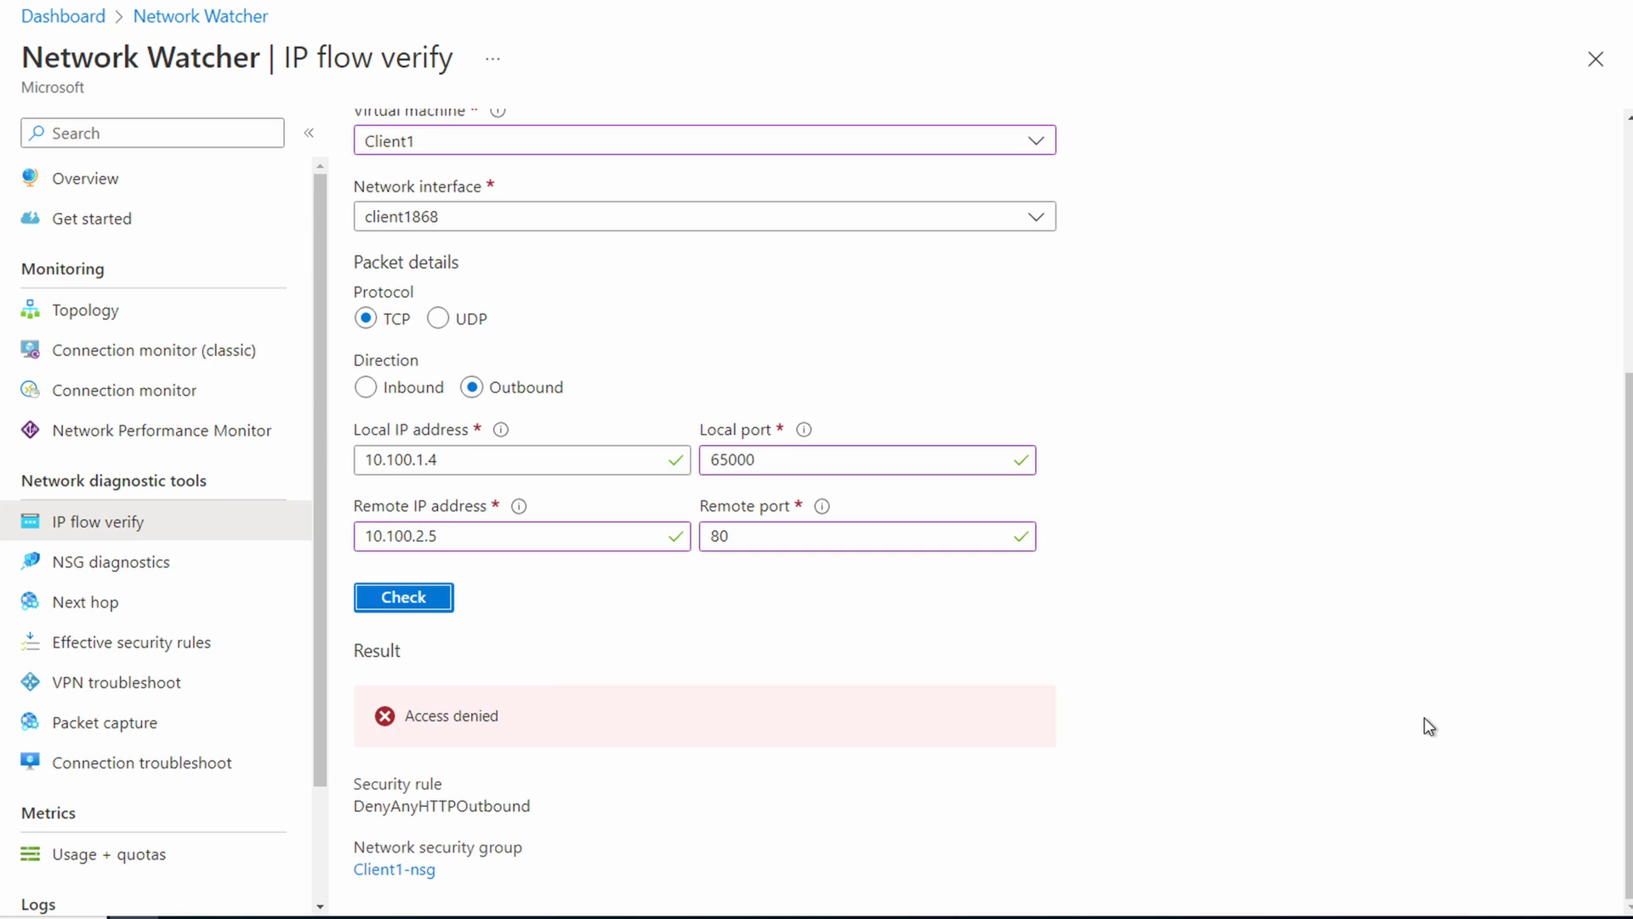
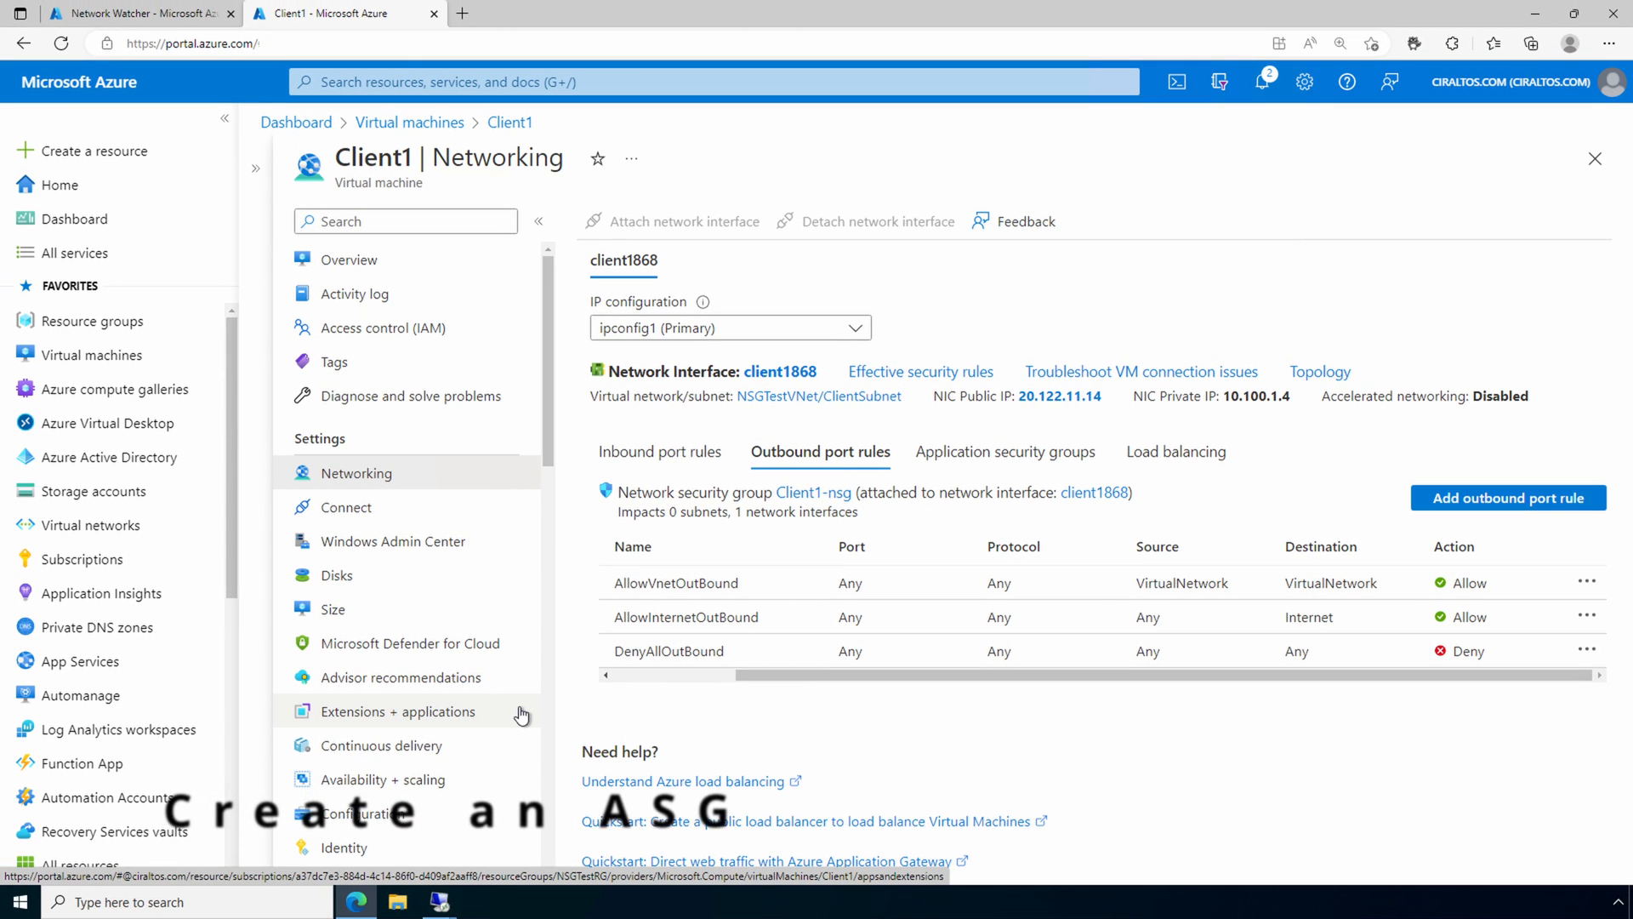
Step: Open the application security groups service and start a new application security group in the NSGTestRG resource group
{"action": "left_click", "coordinate": [581, 82]}
{"action": "type", "text": "application se"}
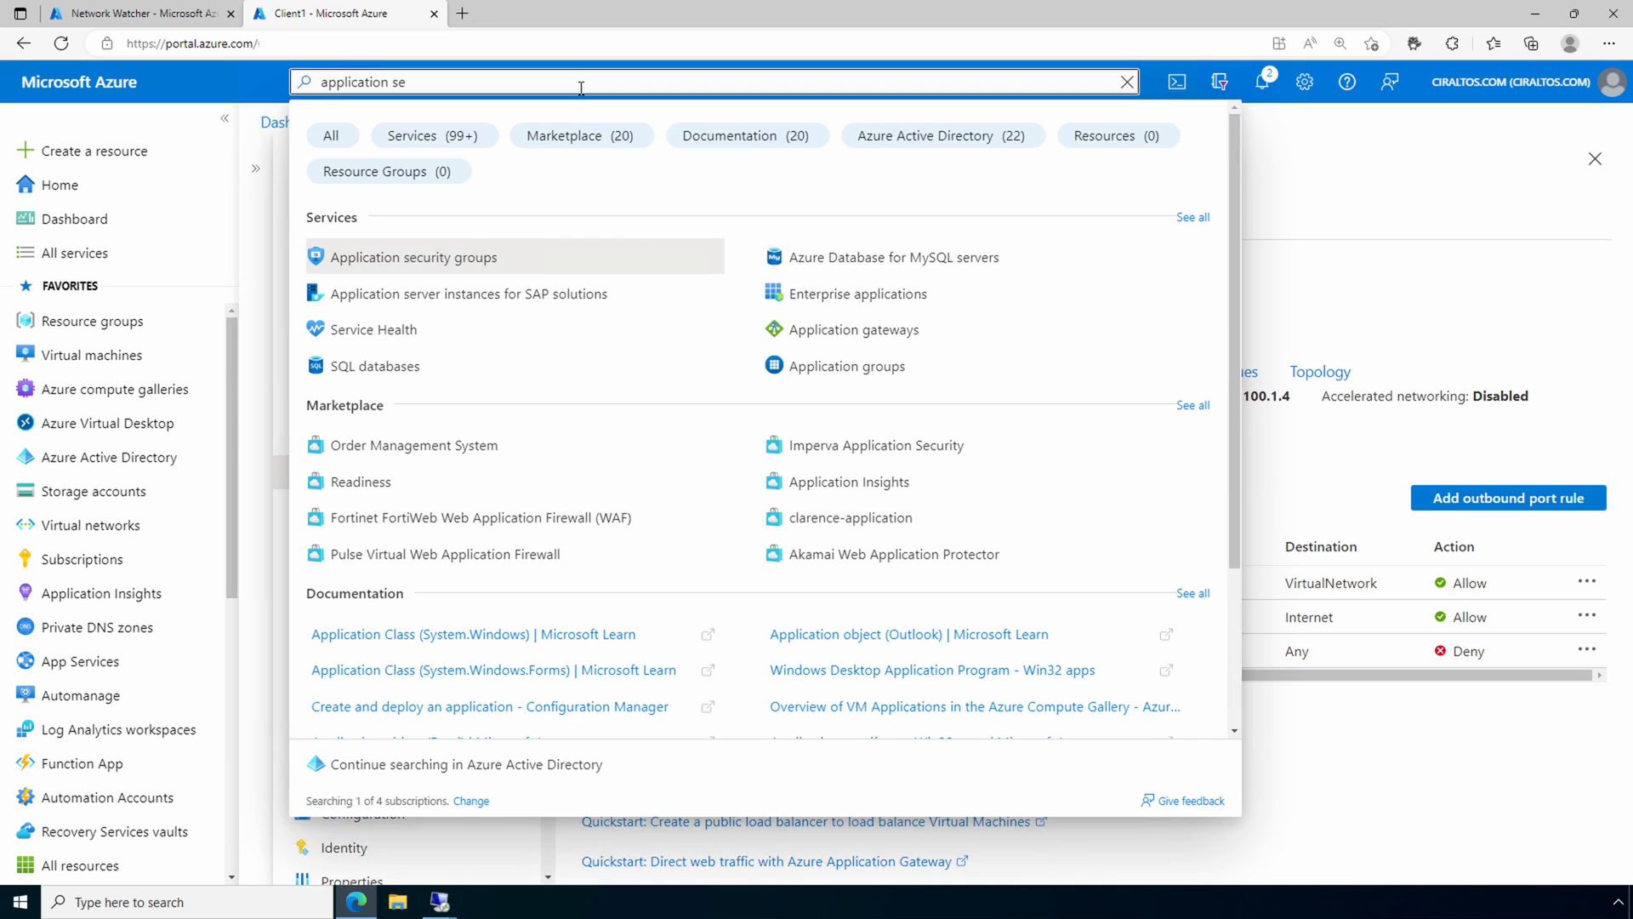
{"action": "left_click", "coordinate": [536, 262]}
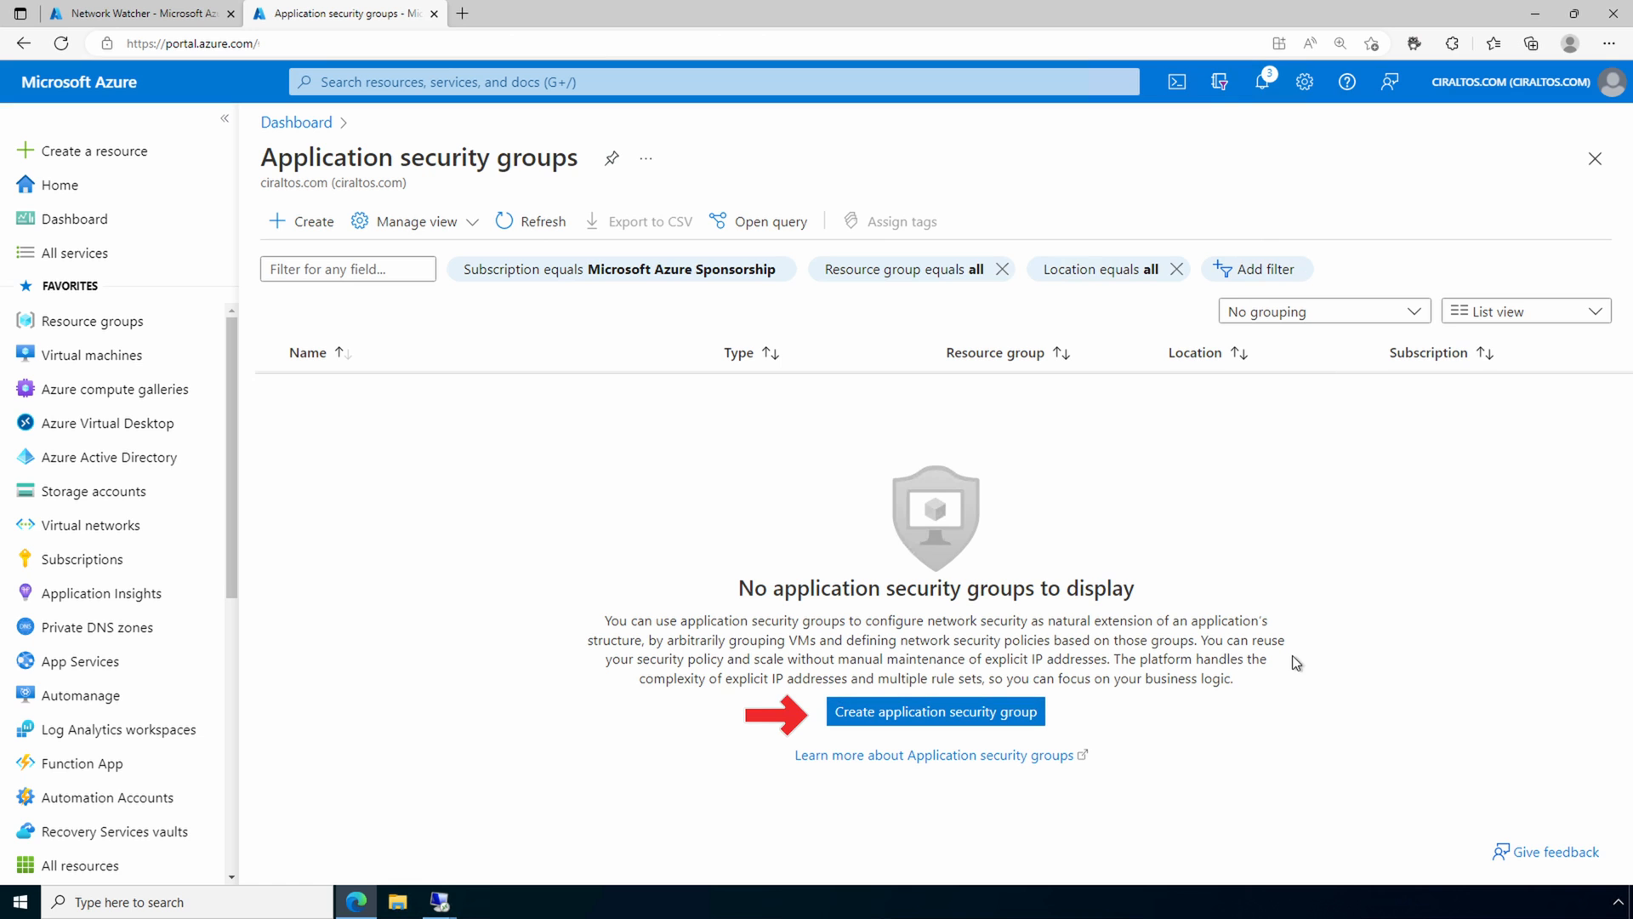
{"action": "left_click", "coordinate": [1002, 711]}
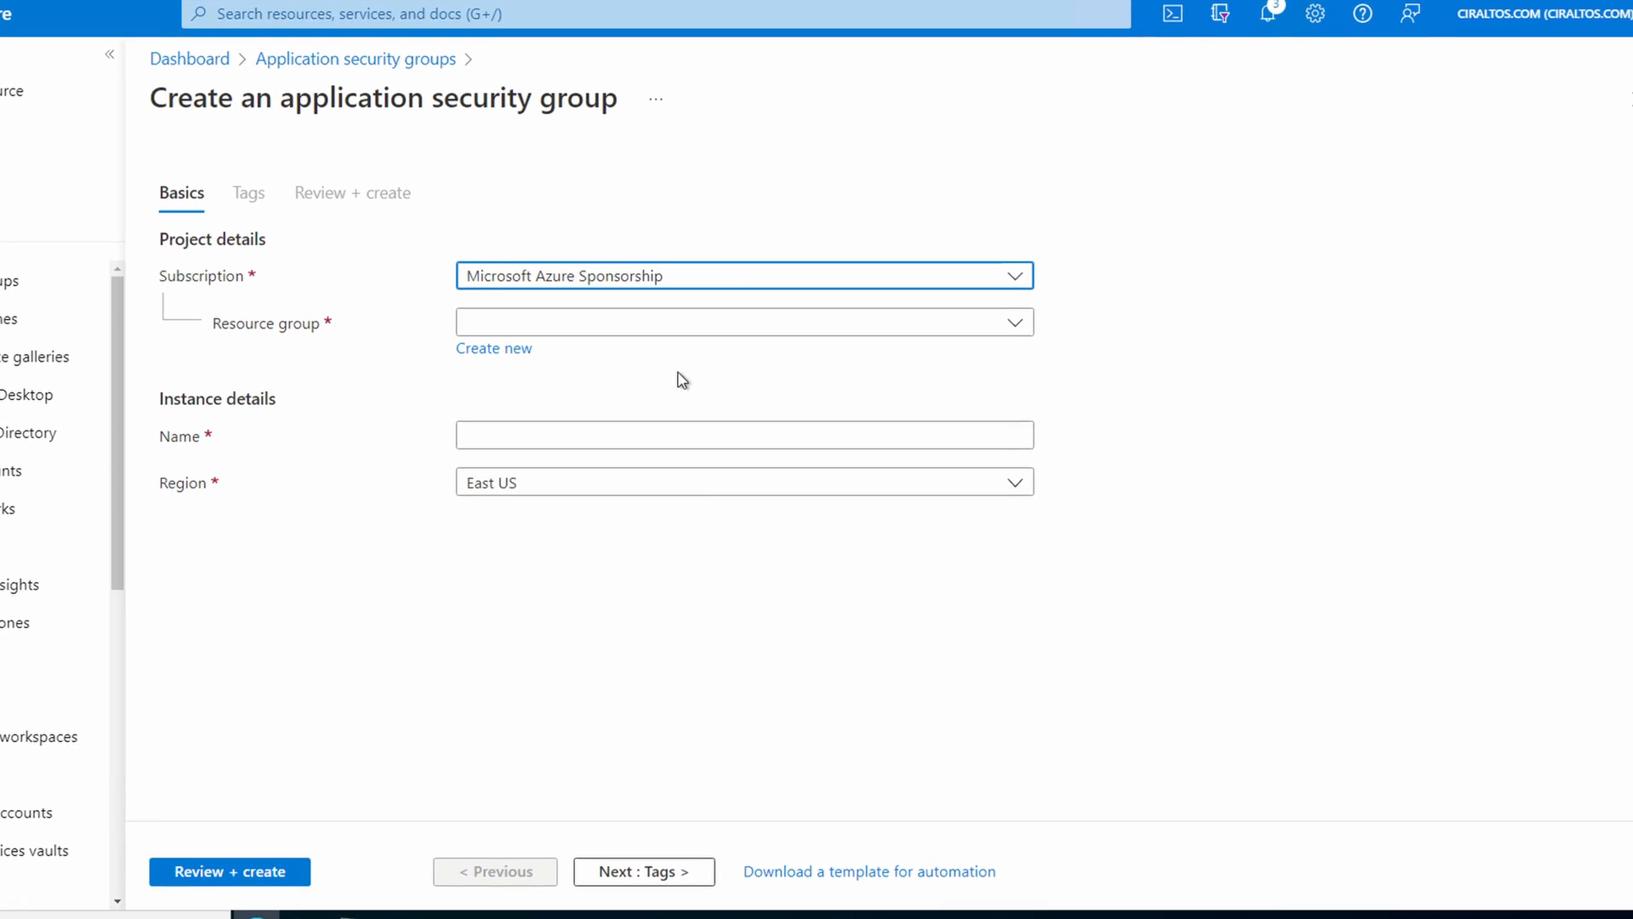
{"action": "left_click", "coordinate": [677, 326]}
{"action": "scroll", "coordinate": [702, 612], "scroll_direction": "down", "scroll_amount": 5}
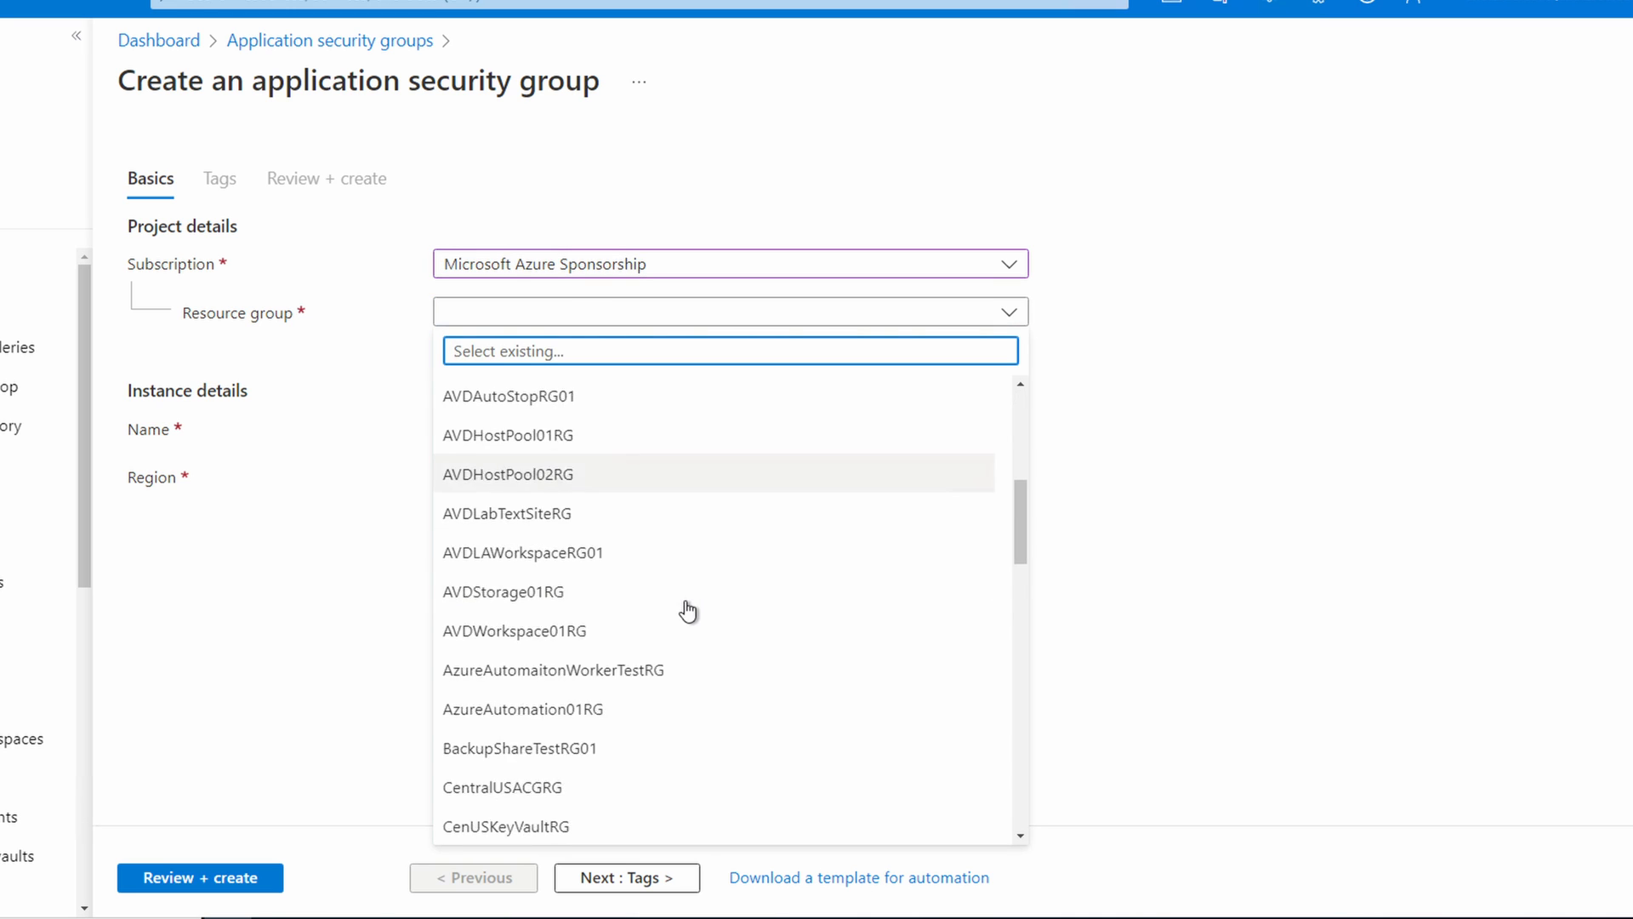
{"action": "scroll", "coordinate": [687, 610], "scroll_direction": "down", "scroll_amount": 10}
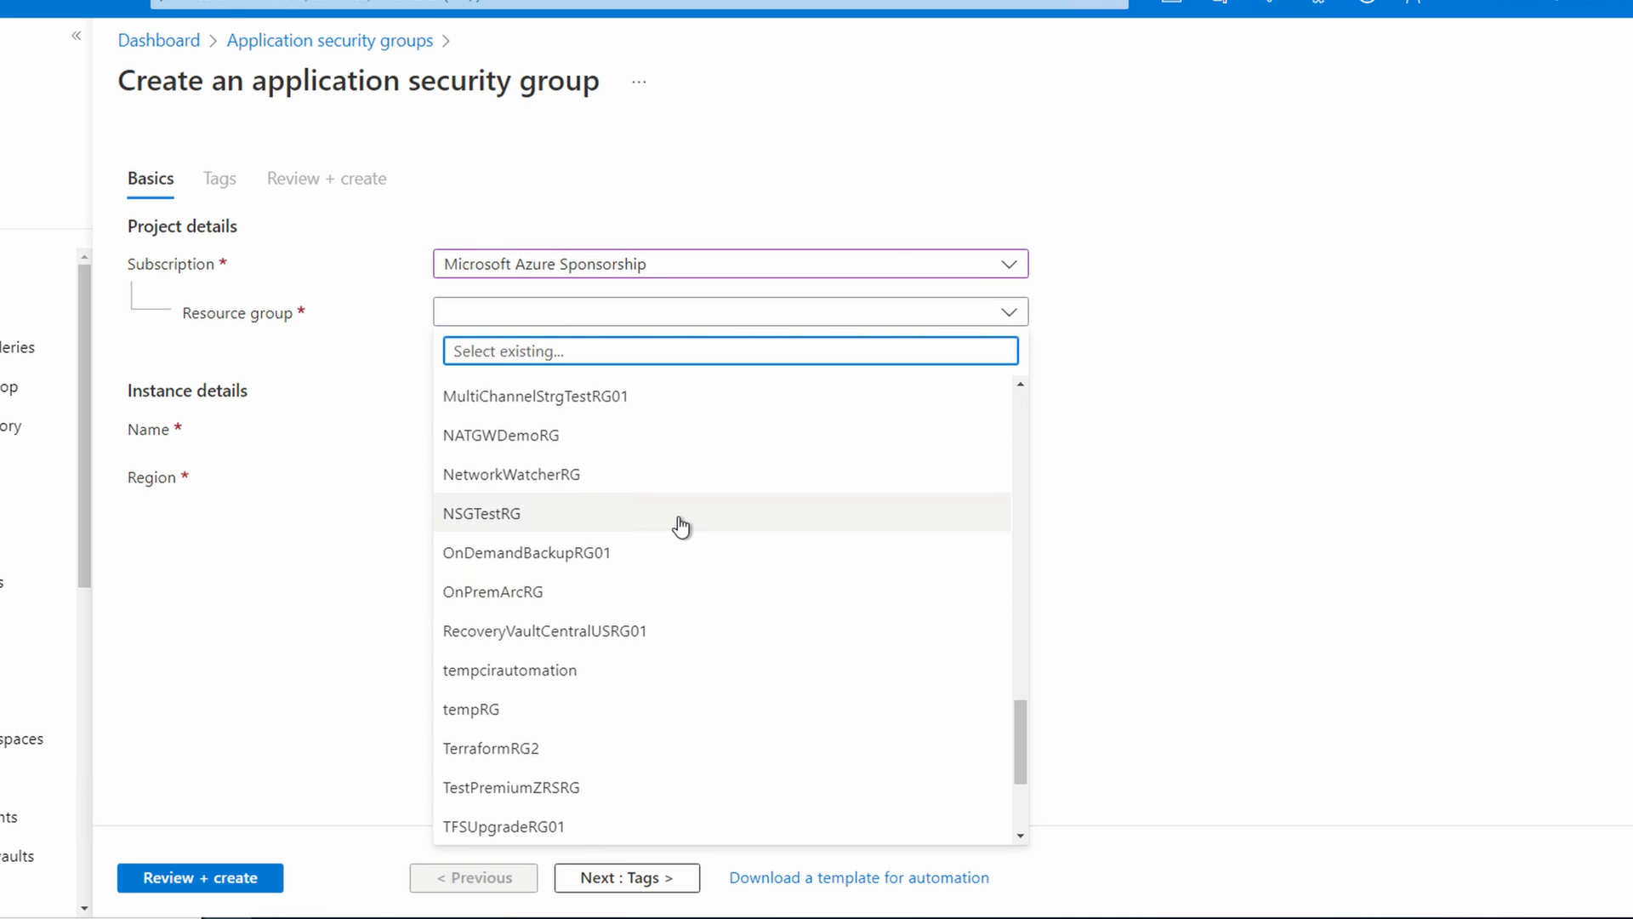
{"action": "left_click", "coordinate": [677, 521]}
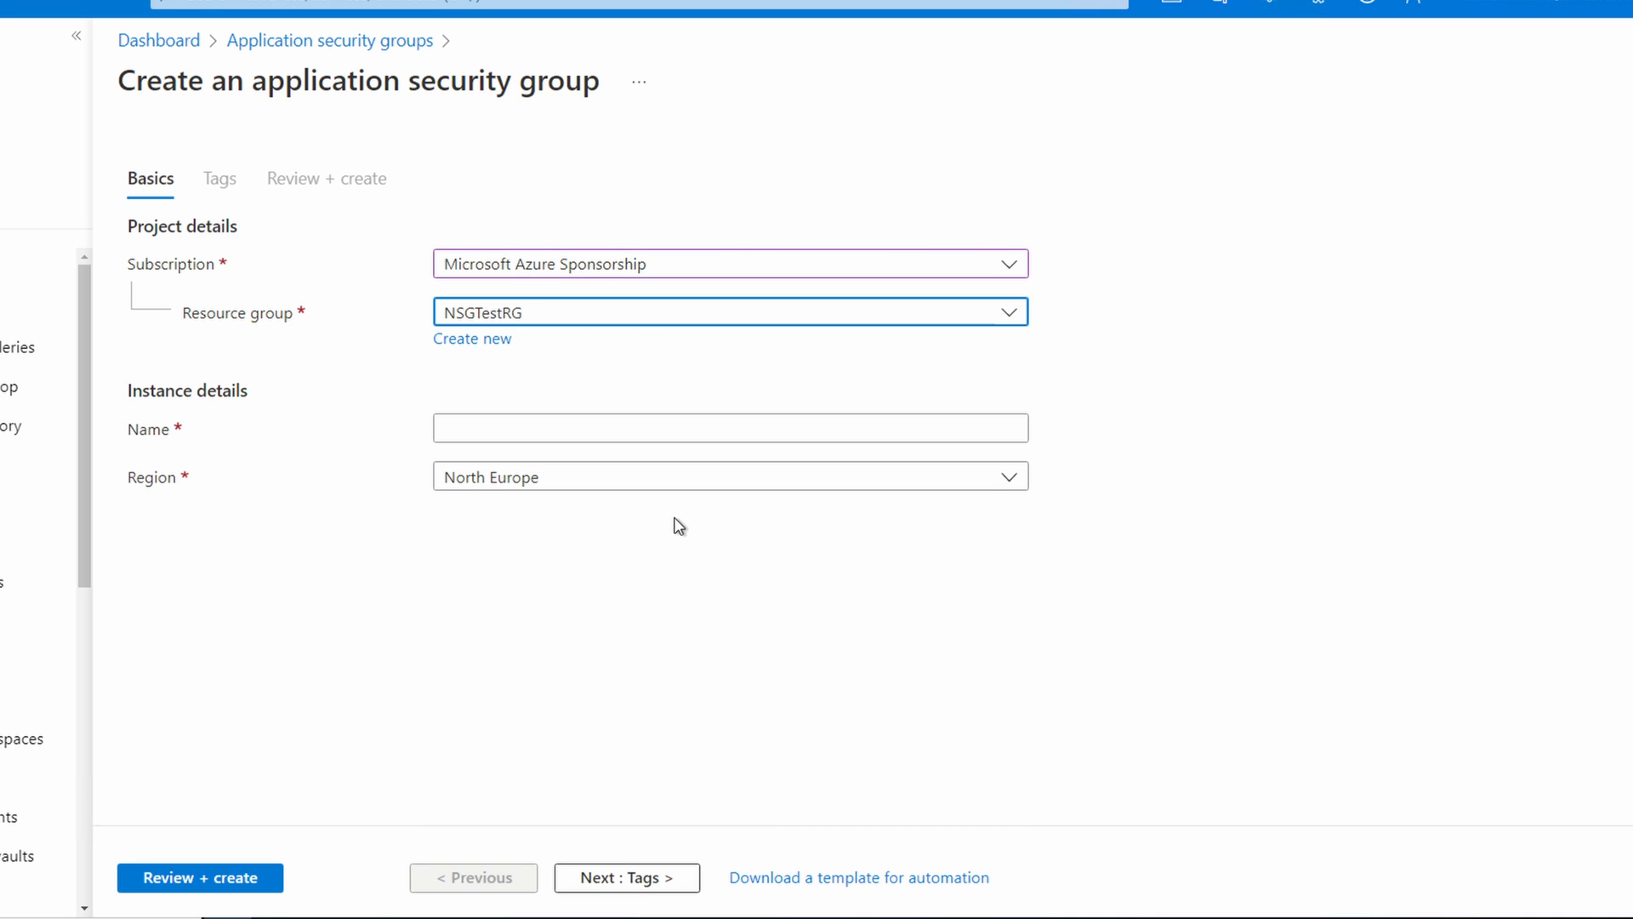
Step: Name the application security group WebAppSecGroup and set its region to East US 2
{"action": "left_click", "coordinate": [624, 432]}
{"action": "type", "text": "WebAppSecGroup"}
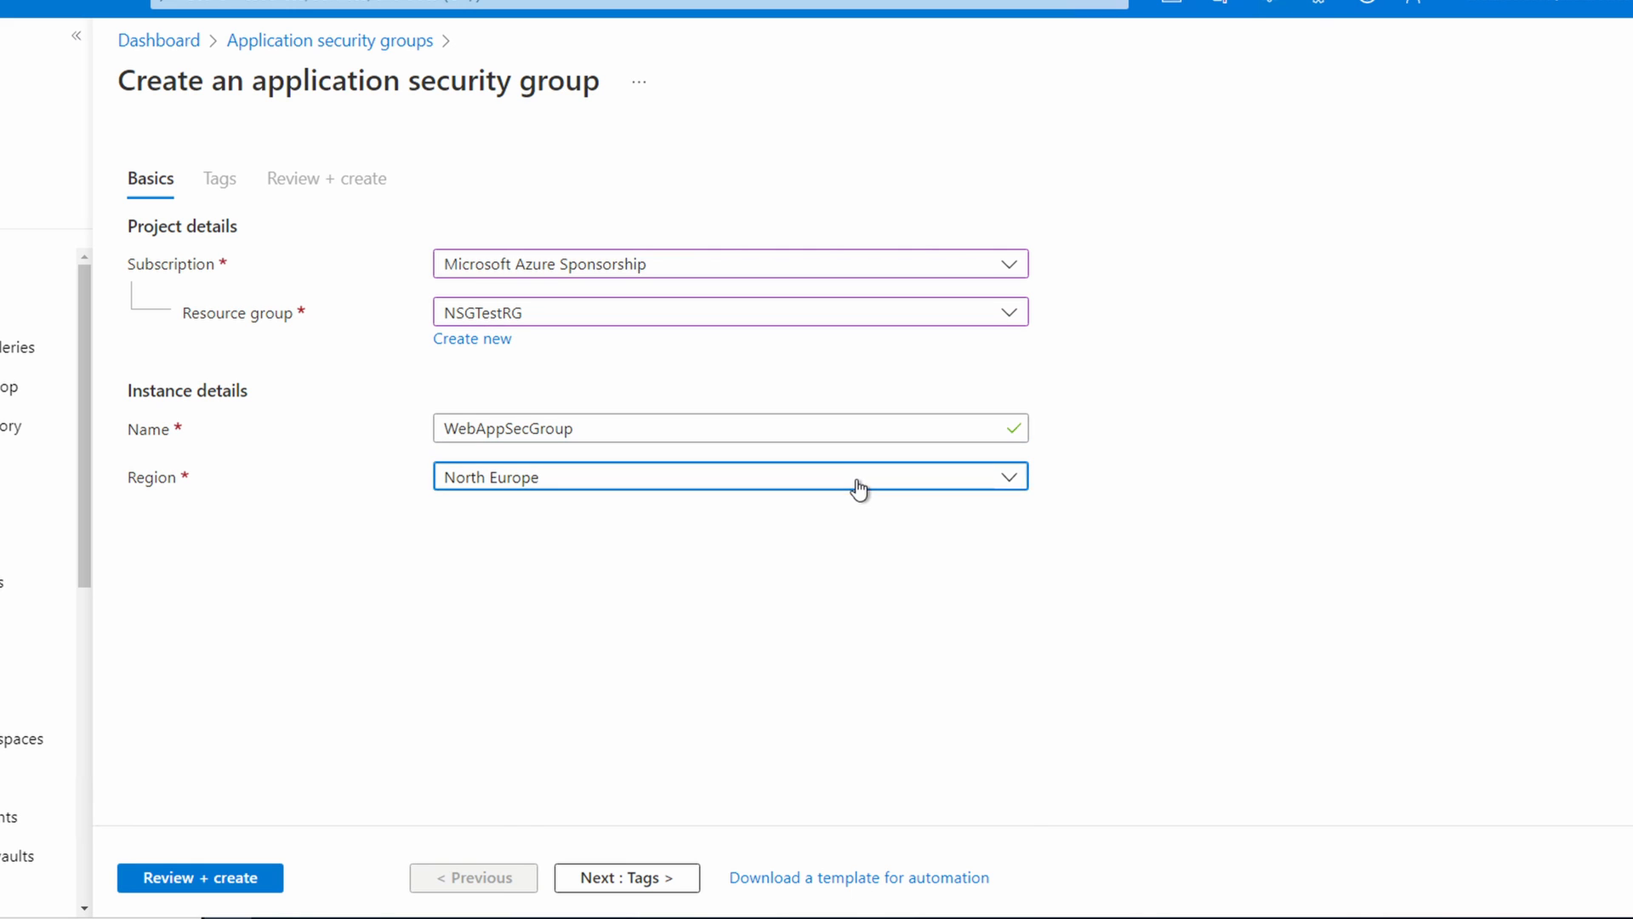
{"action": "left_click", "coordinate": [860, 485]}
{"action": "scroll", "coordinate": [776, 710], "scroll_direction": "up", "scroll_amount": 10}
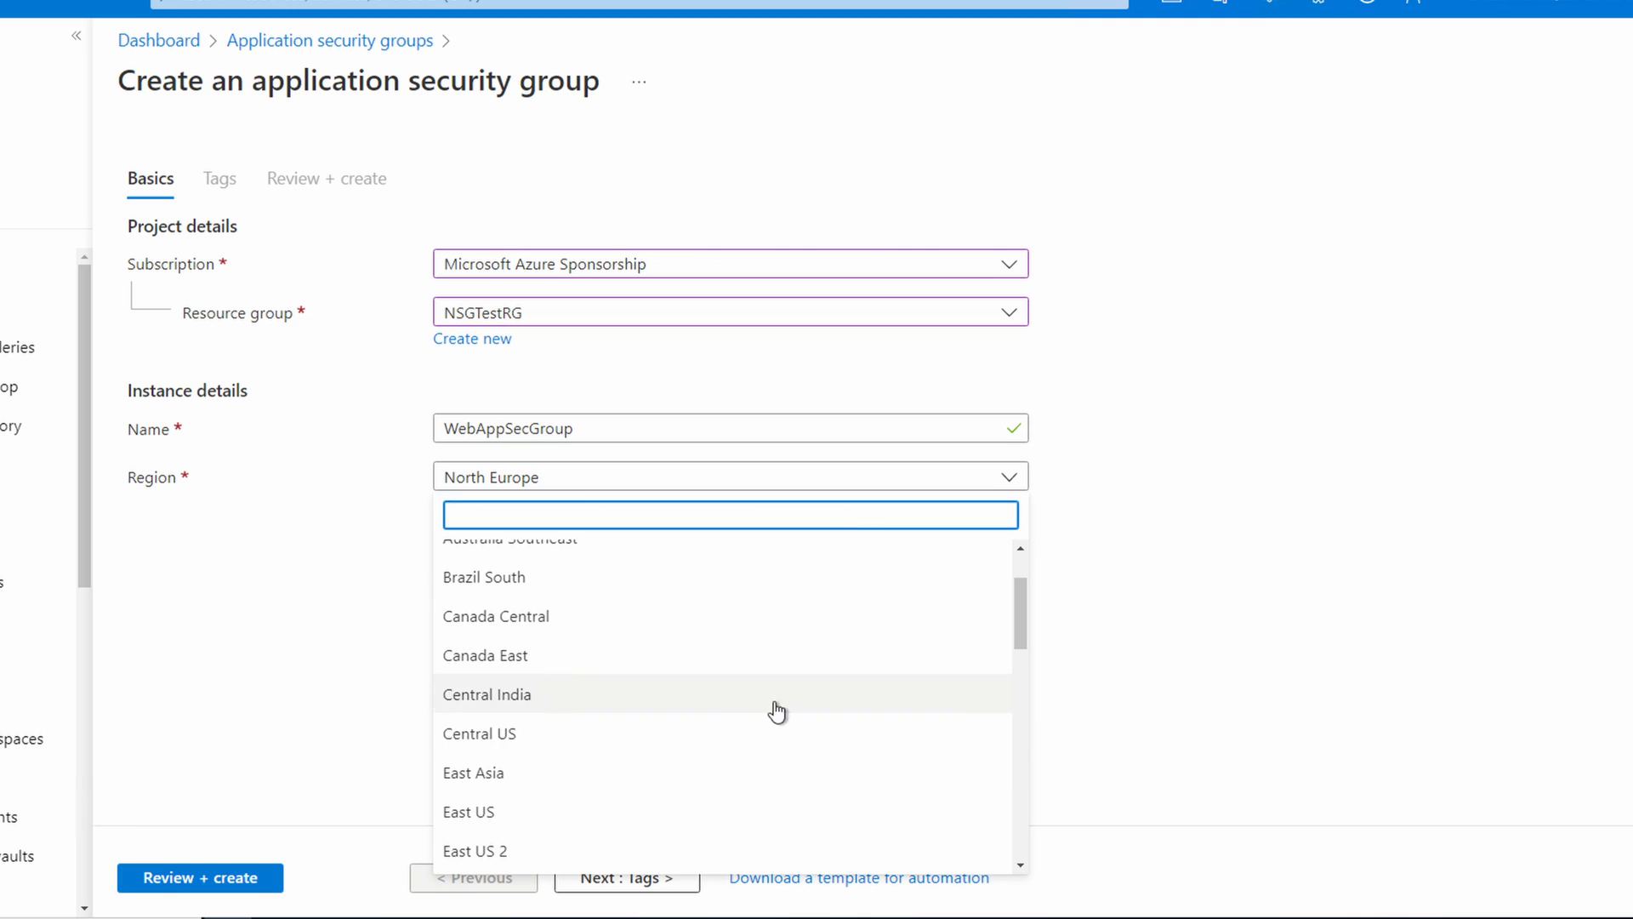
{"action": "left_click", "coordinate": [510, 850]}
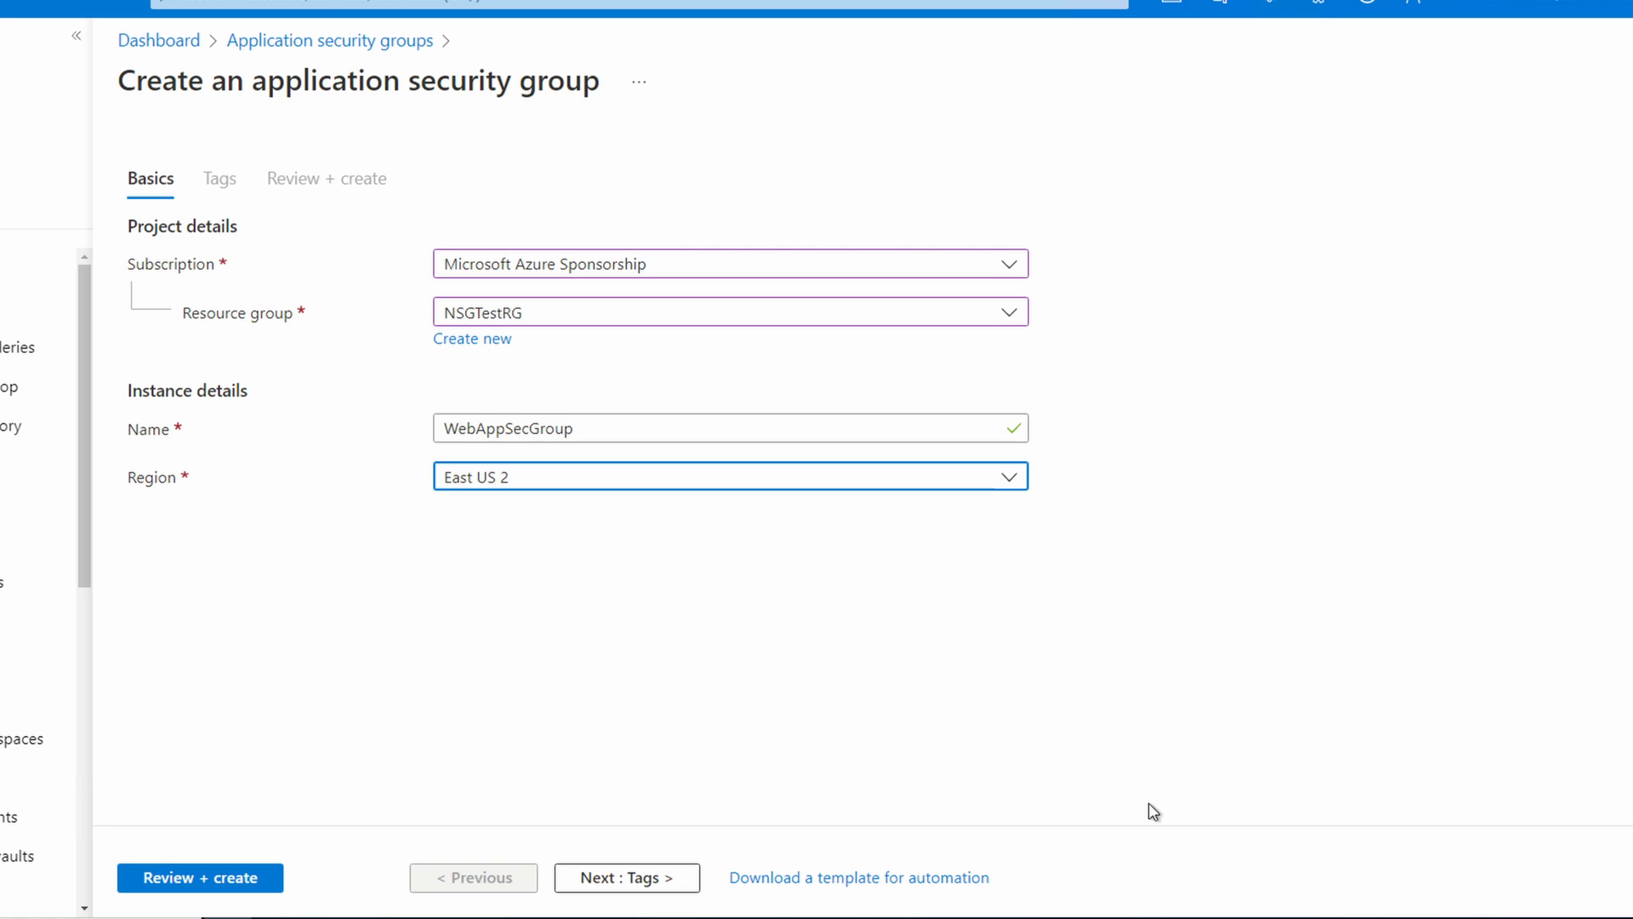
Step: Validate and create the application security group, and open the deployed resource
{"action": "left_click", "coordinate": [240, 877]}
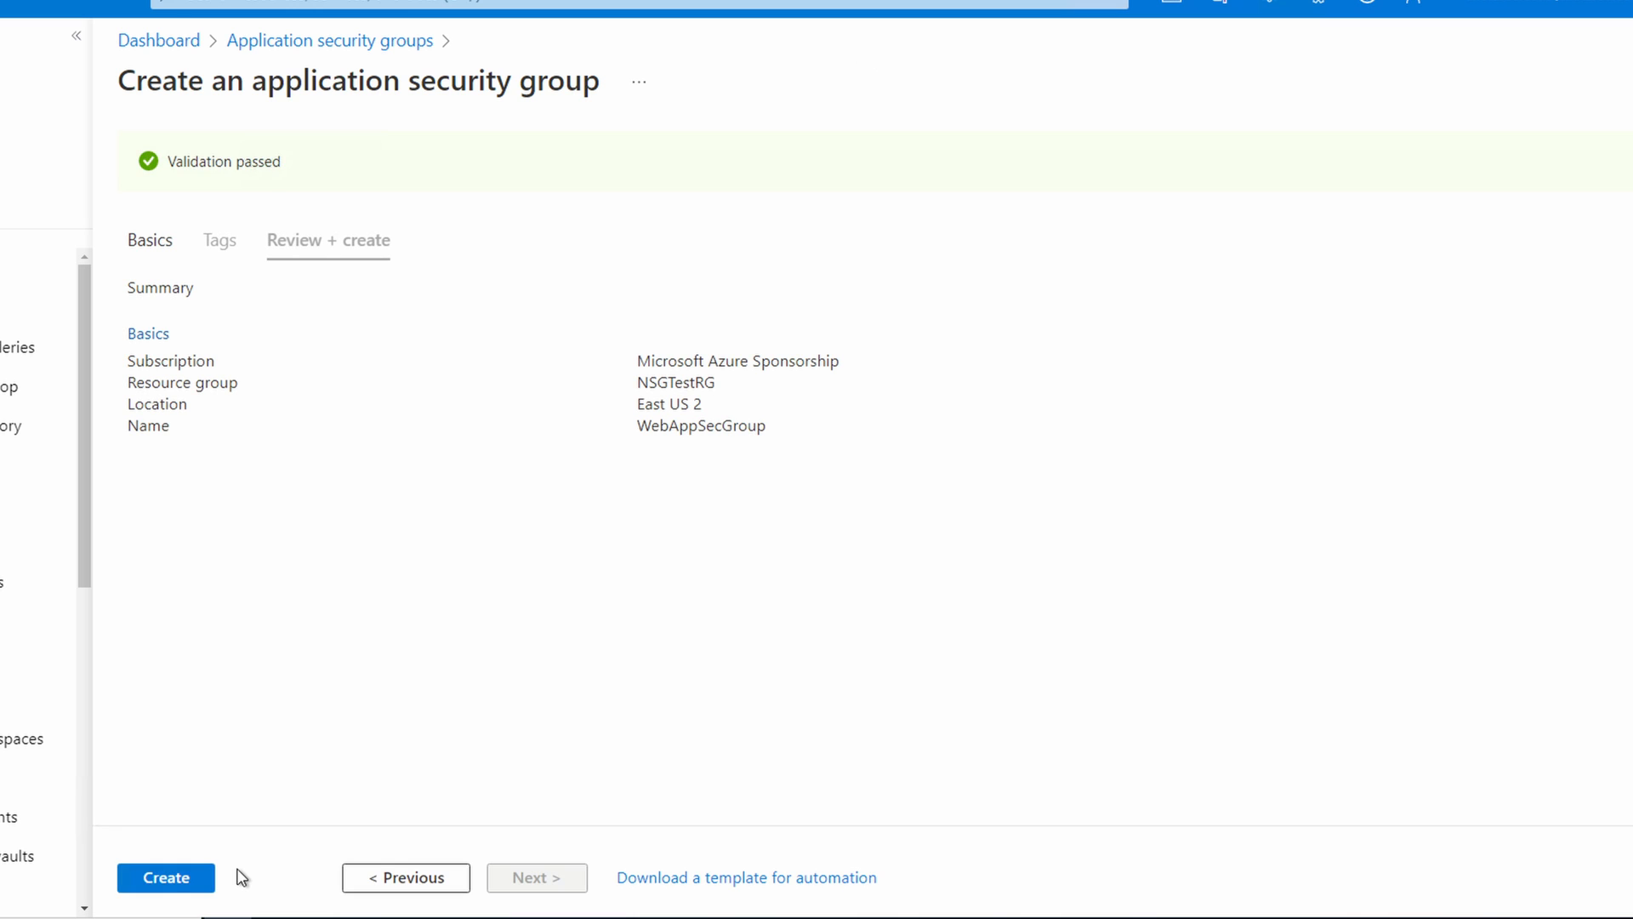
{"action": "left_click", "coordinate": [166, 877]}
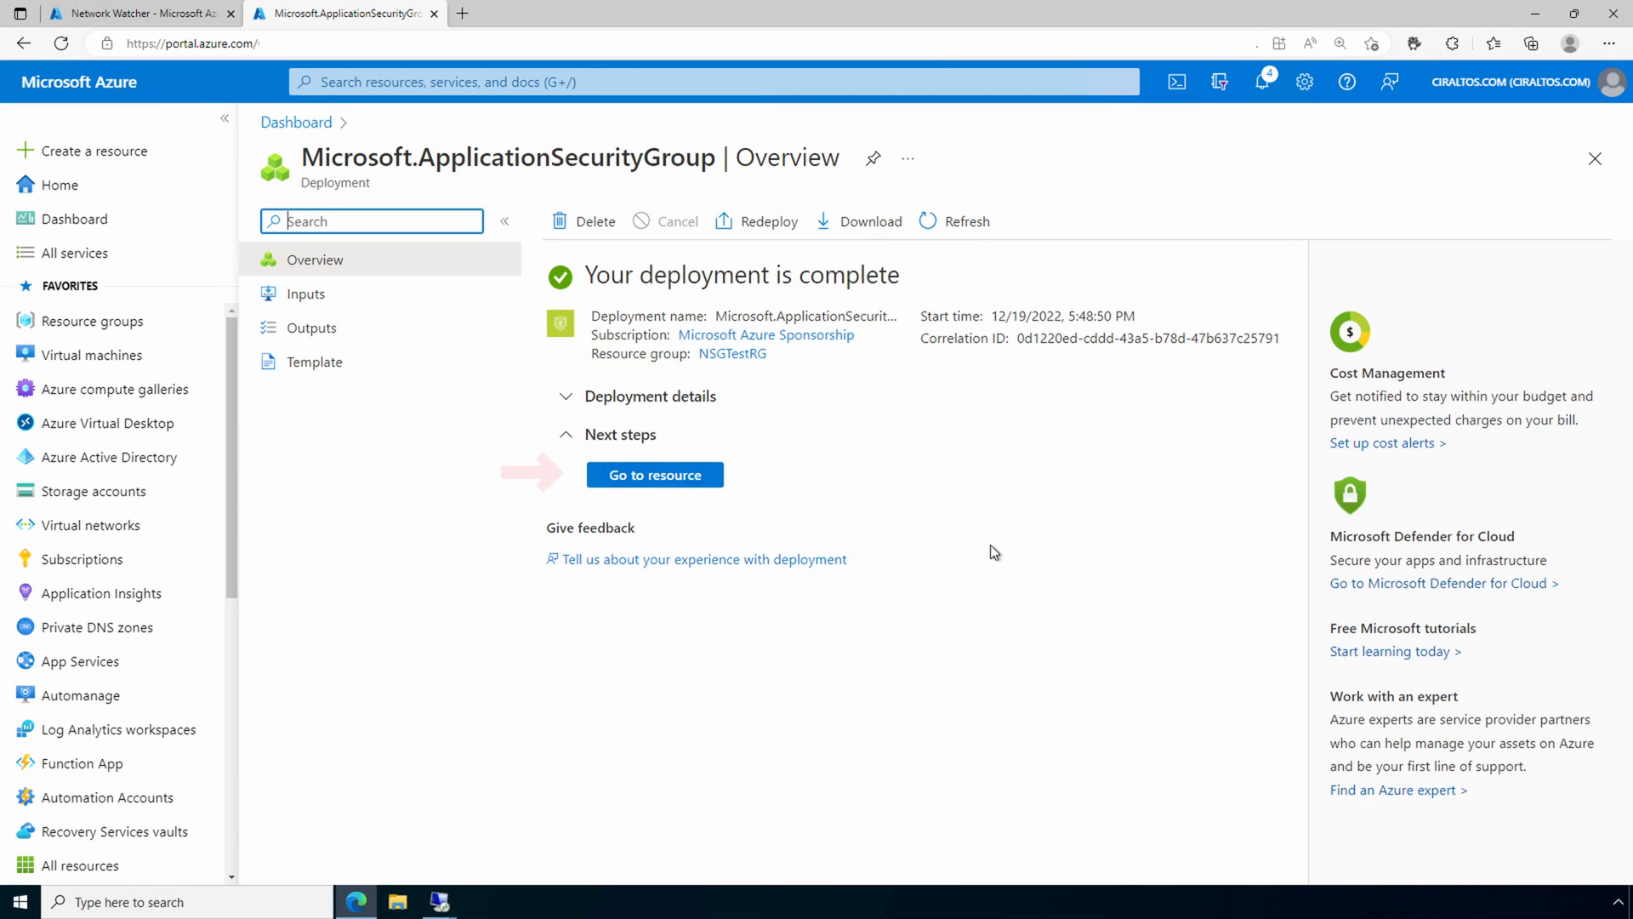
{"action": "left_click", "coordinate": [685, 482]}
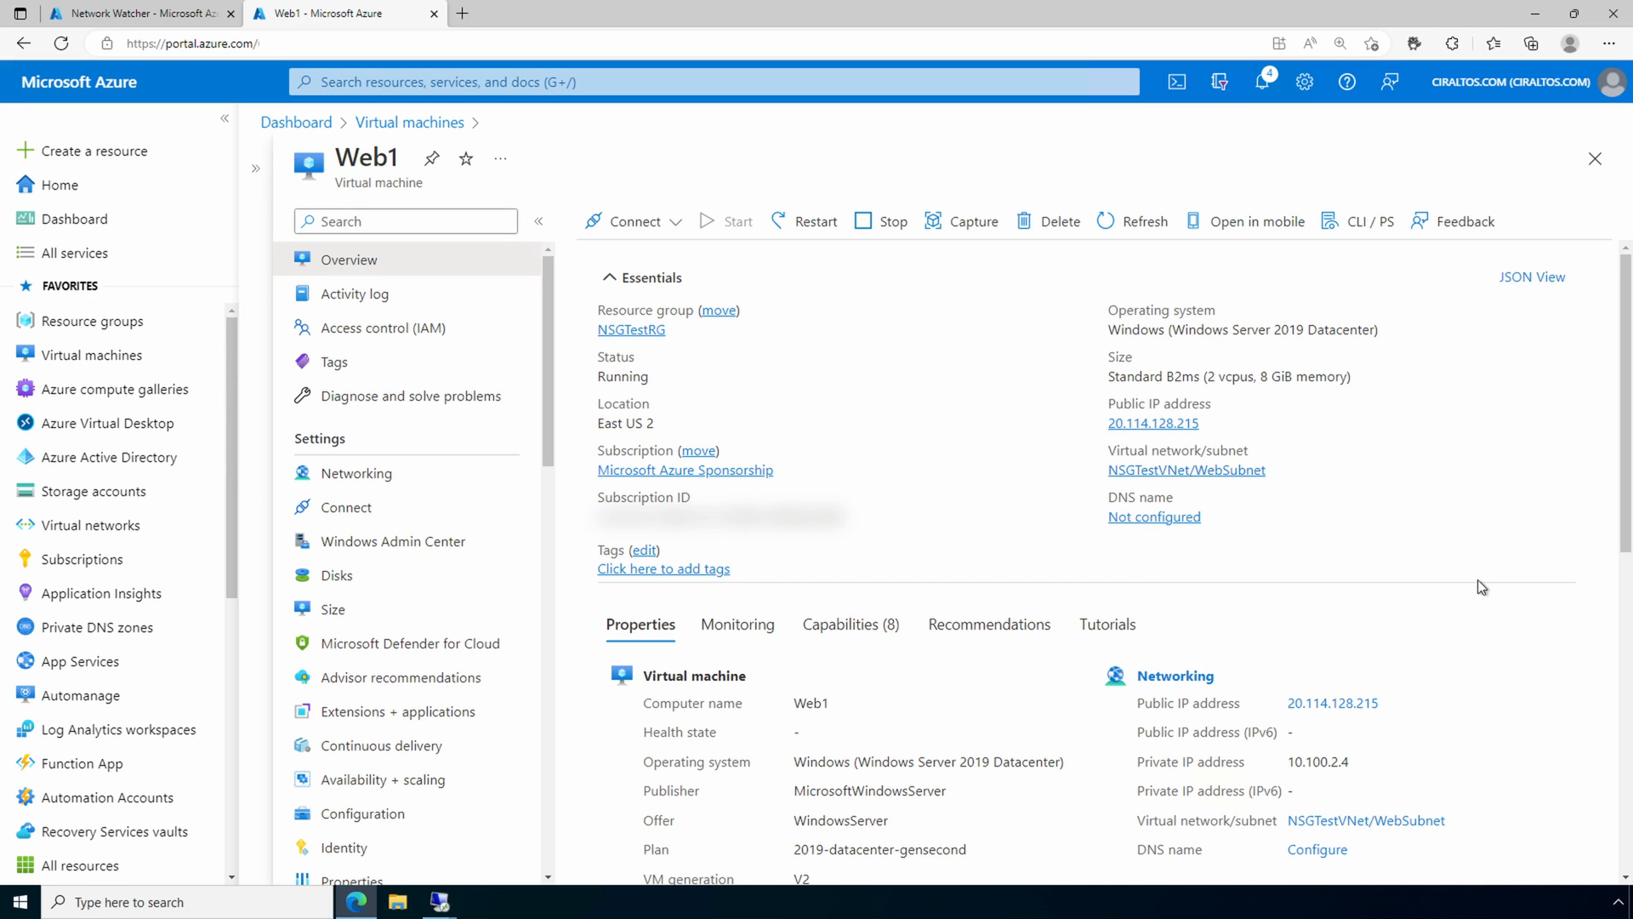
Step: Assign the WebAppSecGroup application security group to the Web1 virtual machine's network interface and save the assignment
{"action": "left_click", "coordinate": [383, 476]}
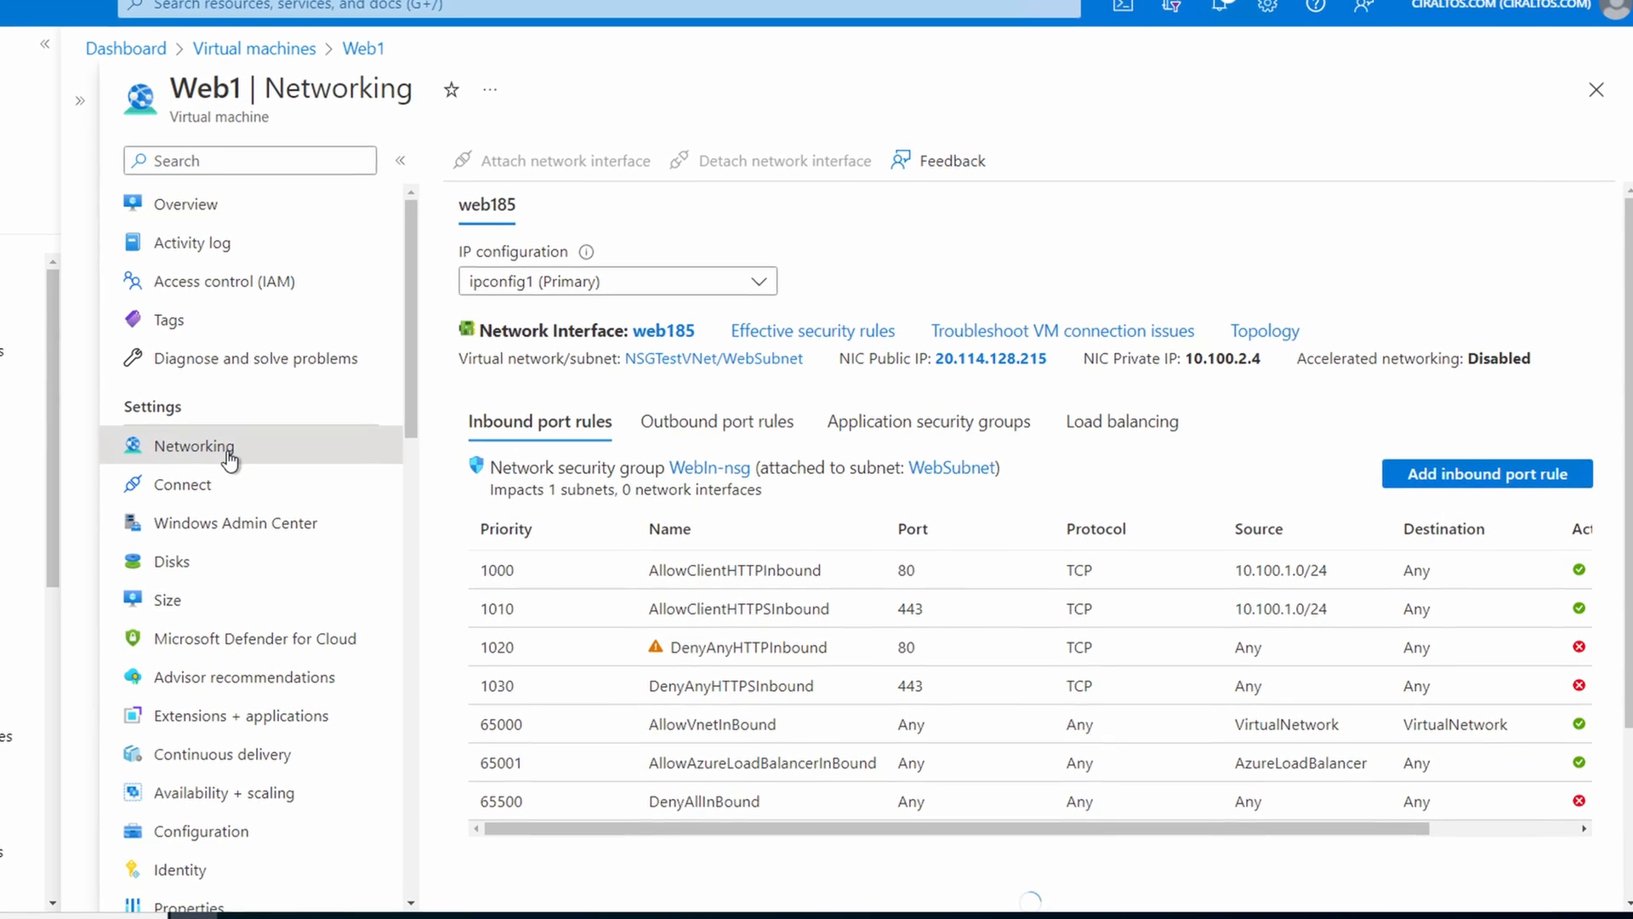
{"action": "left_click", "coordinate": [972, 422]}
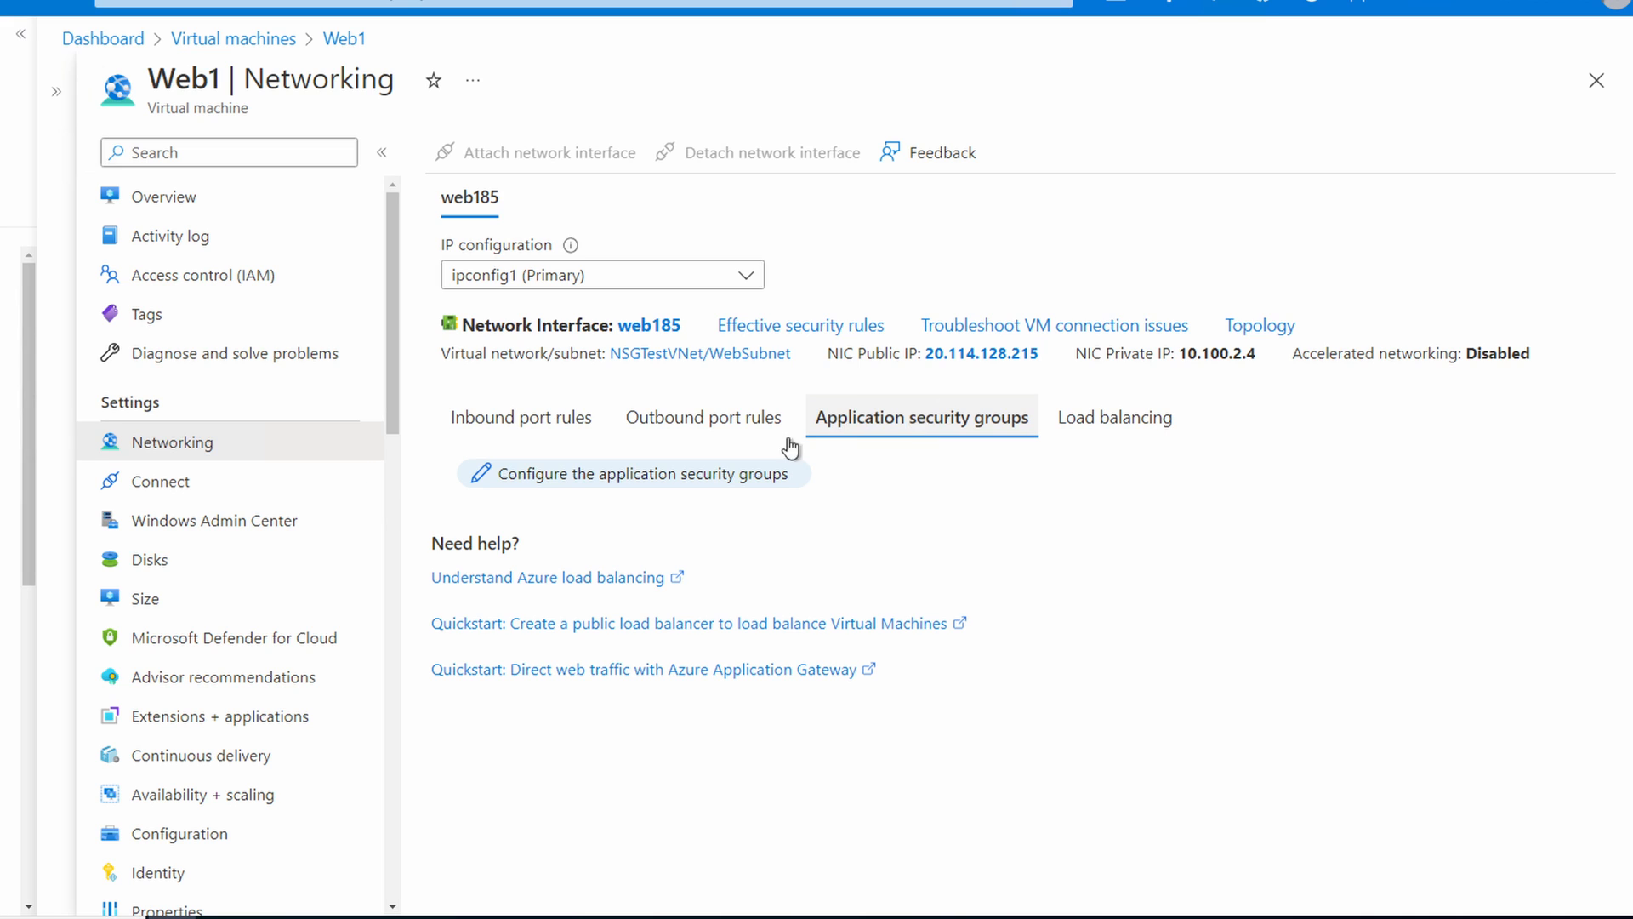
{"action": "left_click", "coordinate": [667, 483]}
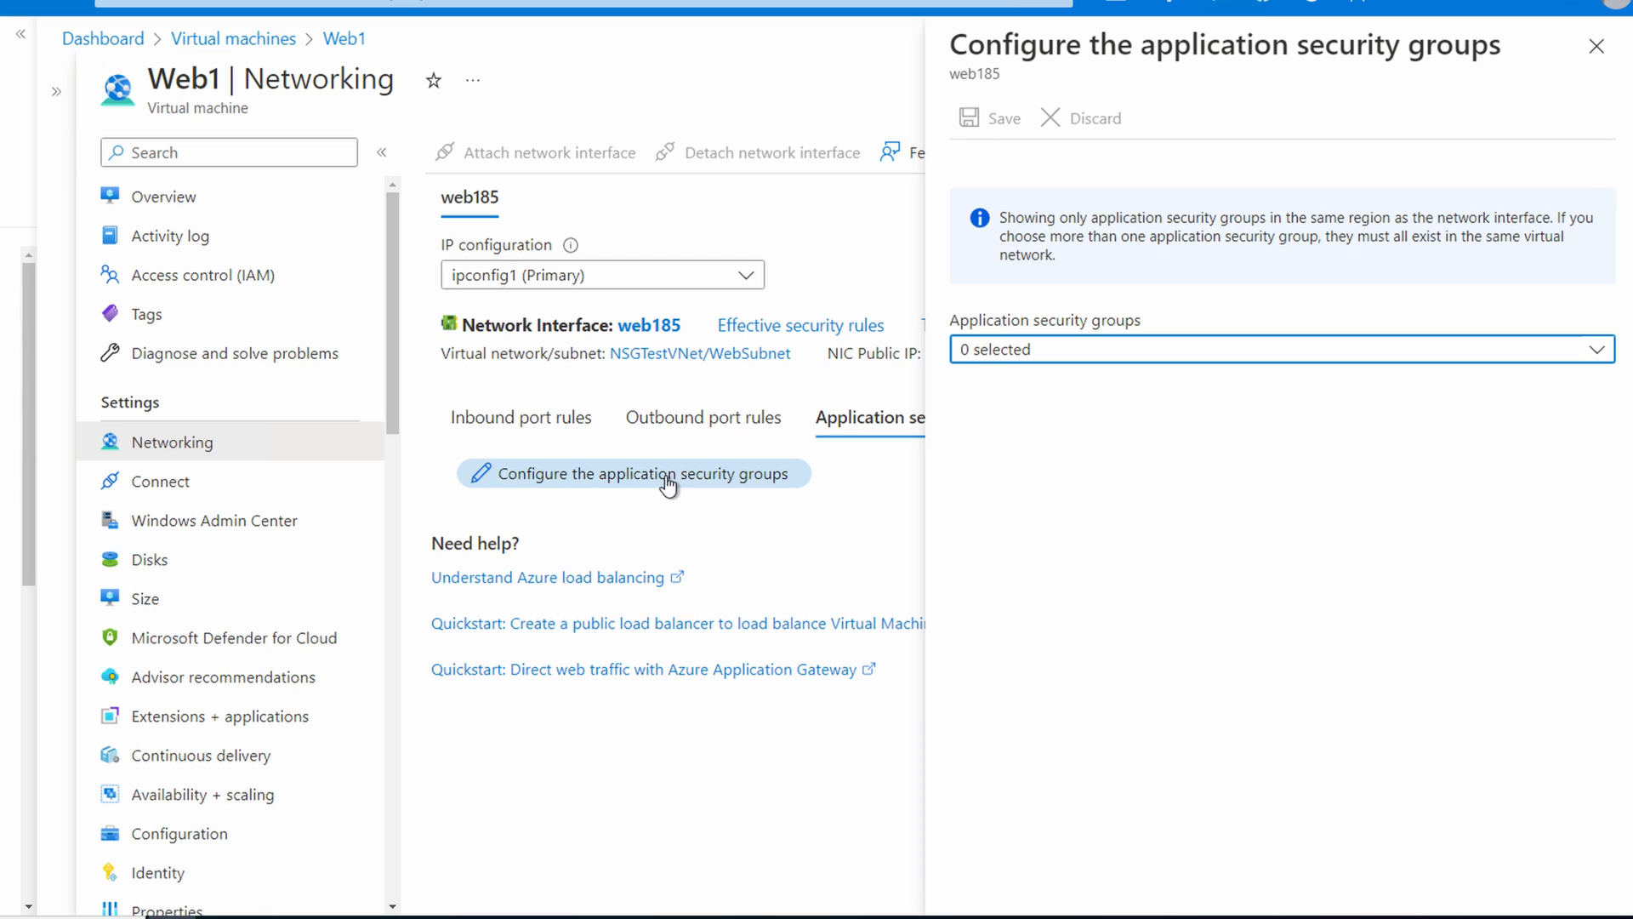
{"action": "left_click", "coordinate": [1115, 350]}
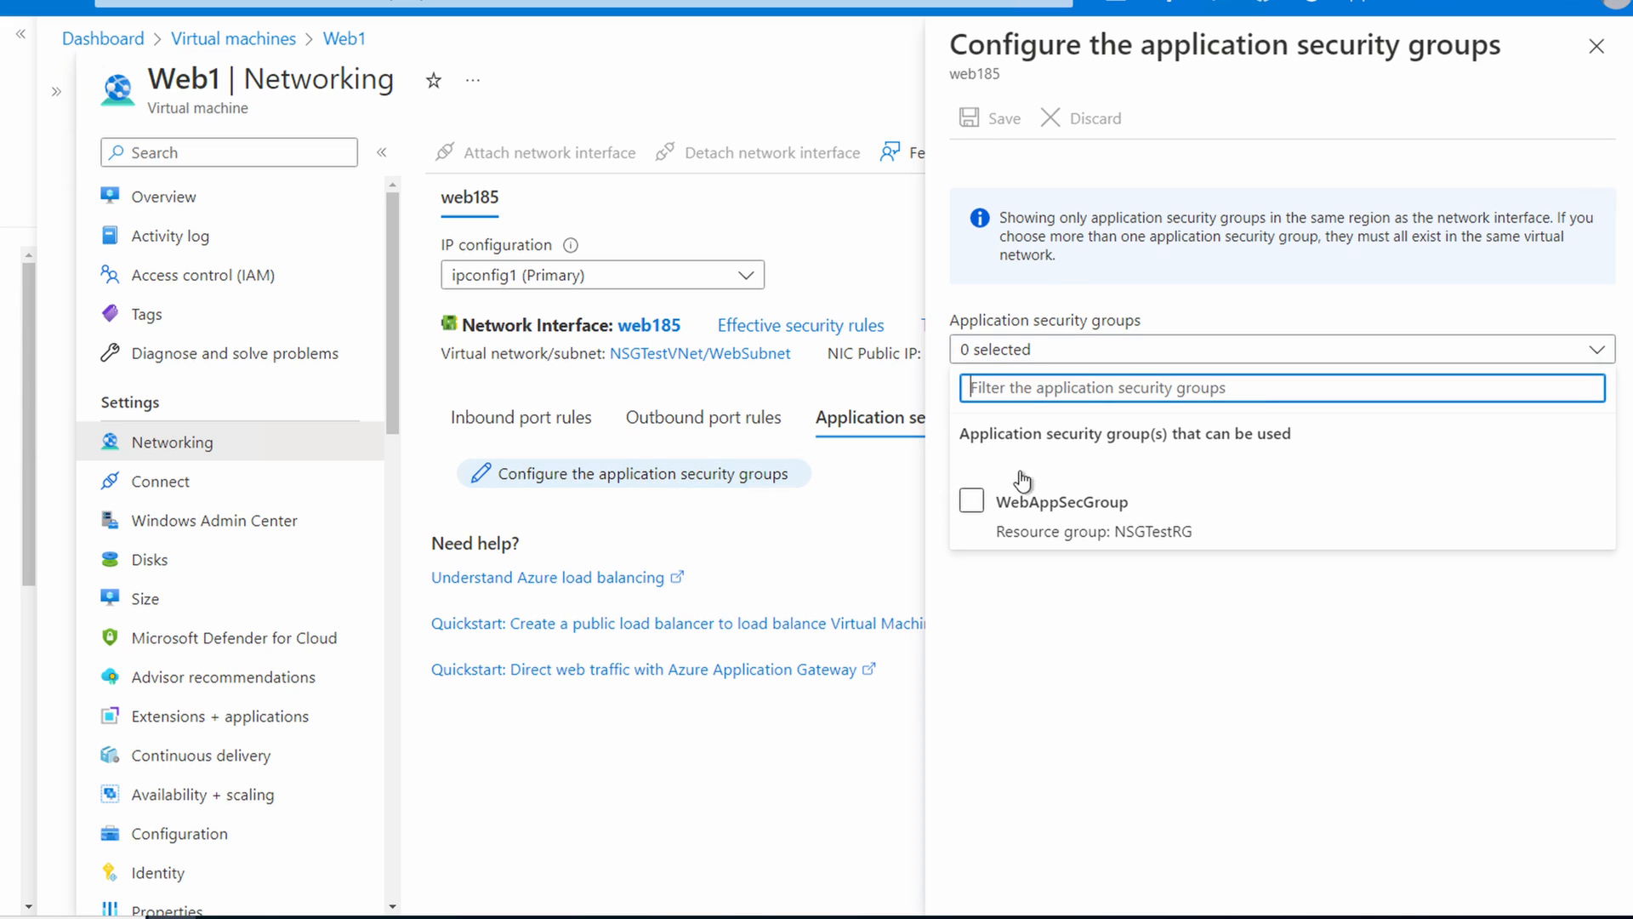
{"action": "left_click", "coordinate": [972, 502]}
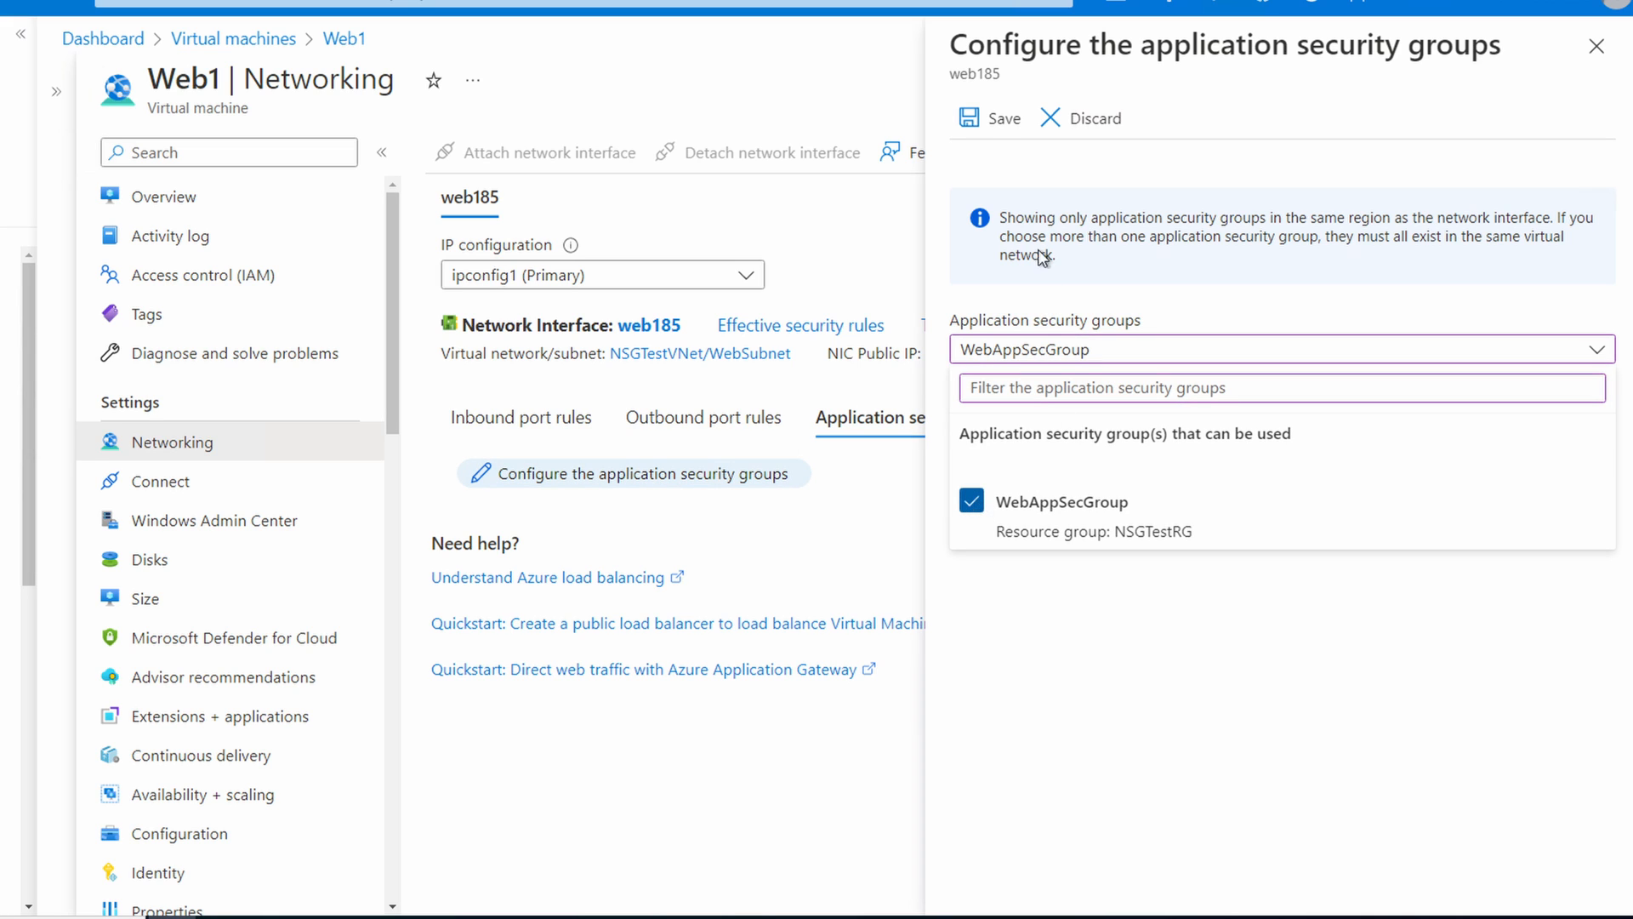
{"action": "left_click", "coordinate": [997, 121]}
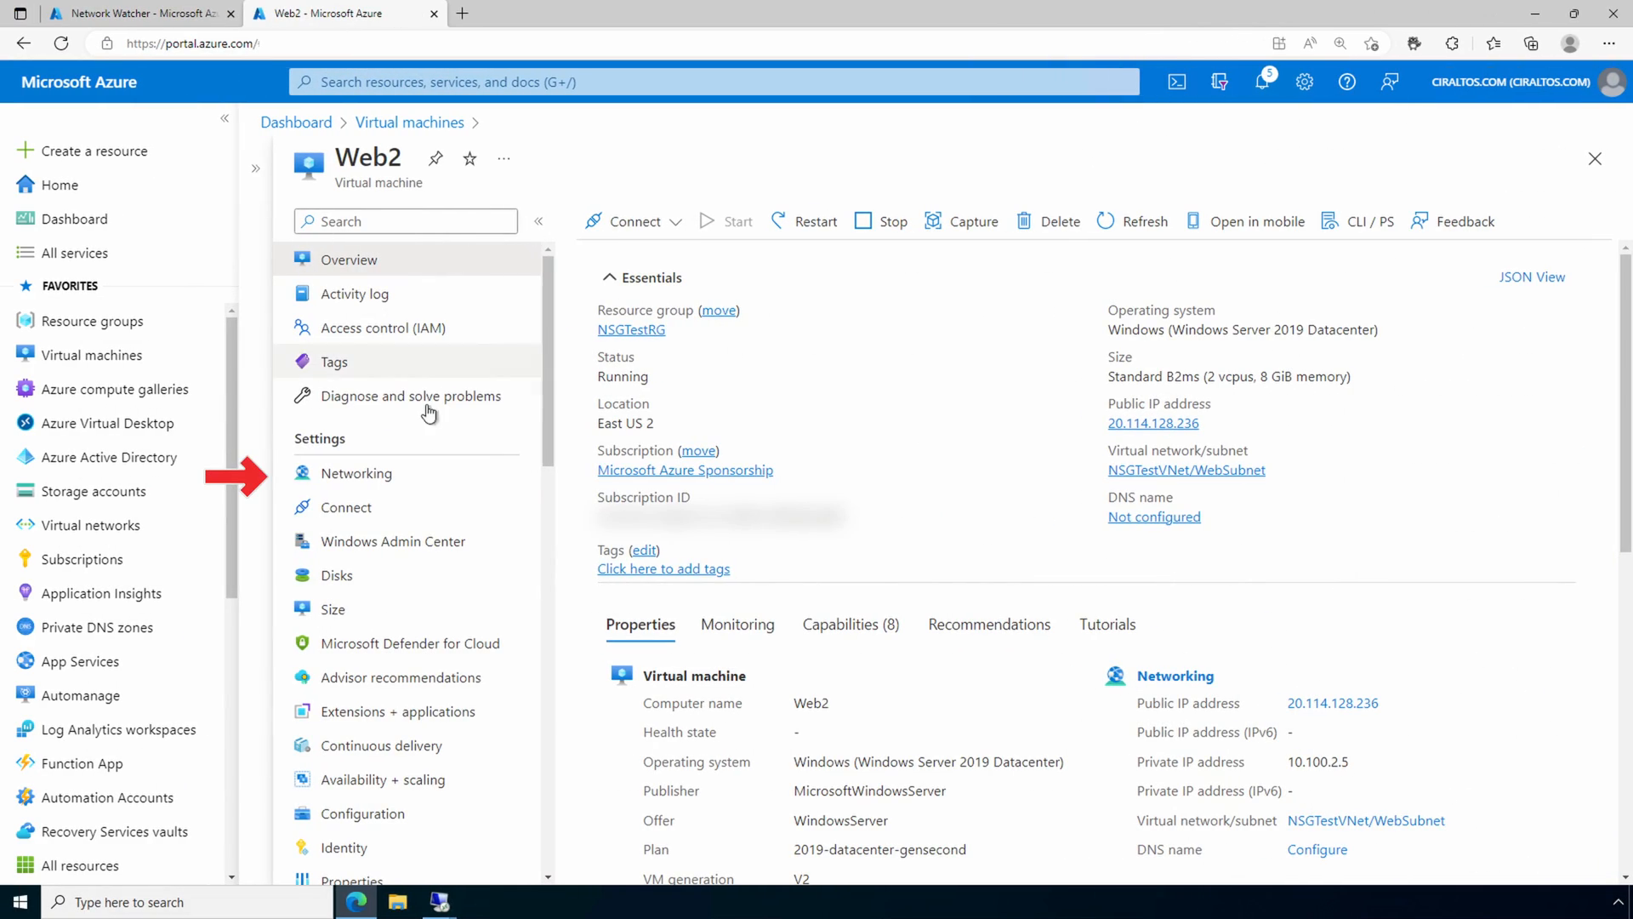
Step: Assign the WebAppSecGroup application security group to the Web2 virtual machine's network interface and save the assignment
{"action": "left_click", "coordinate": [412, 476]}
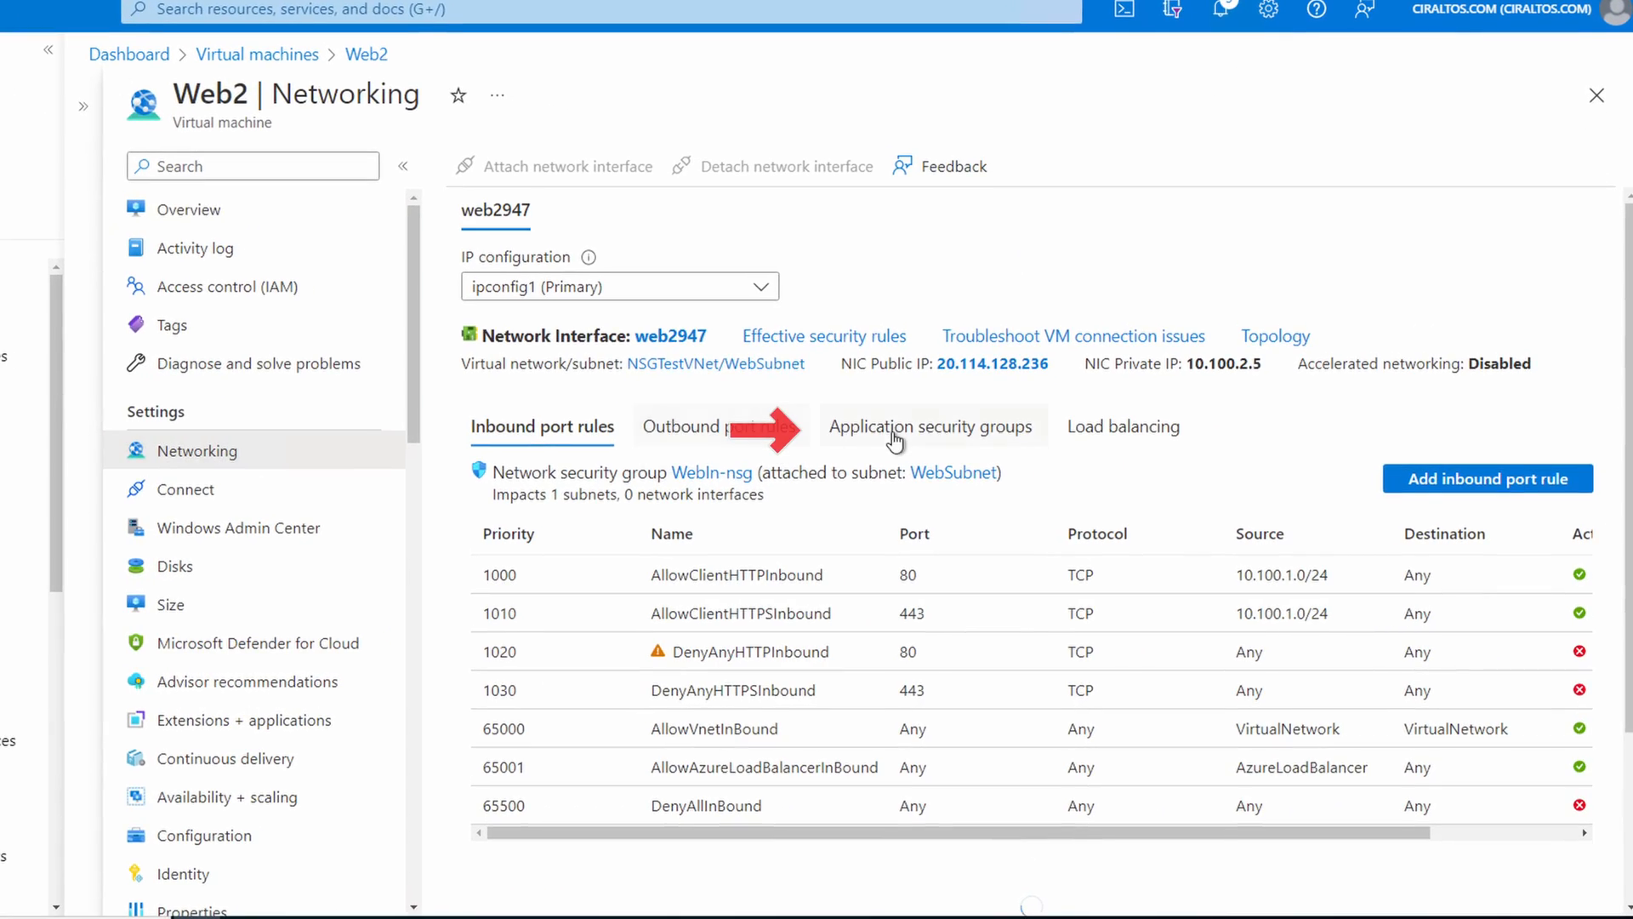
{"action": "left_click", "coordinate": [894, 435]}
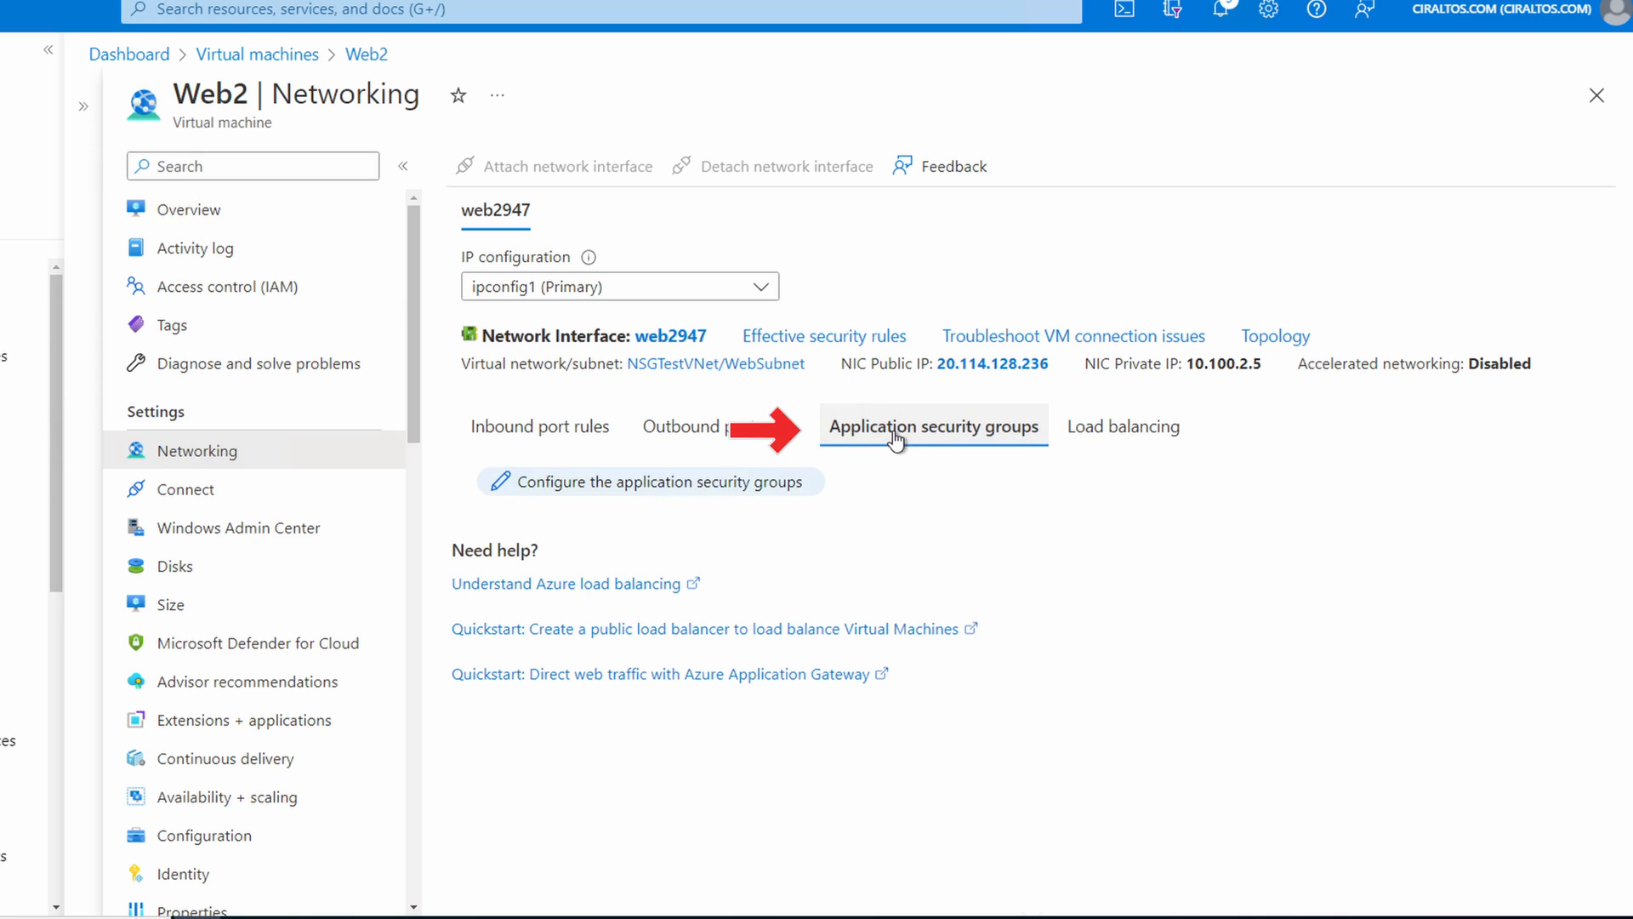
{"action": "left_click", "coordinate": [655, 483]}
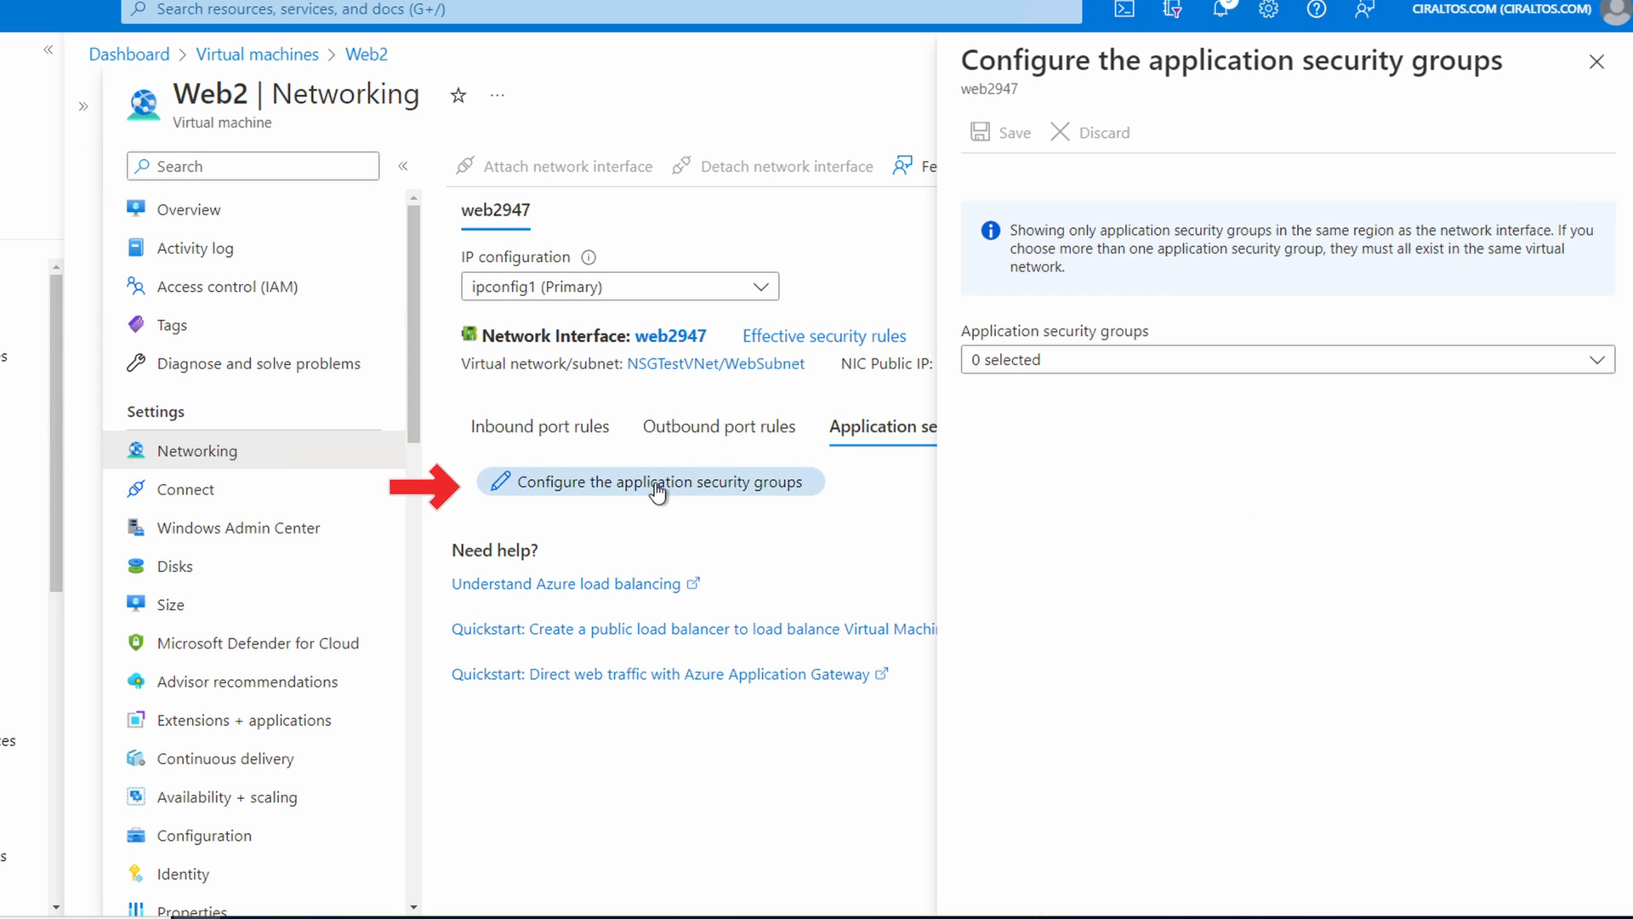
{"action": "left_click", "coordinate": [1105, 359]}
{"action": "left_click", "coordinate": [980, 508]}
{"action": "left_click", "coordinate": [982, 133]}
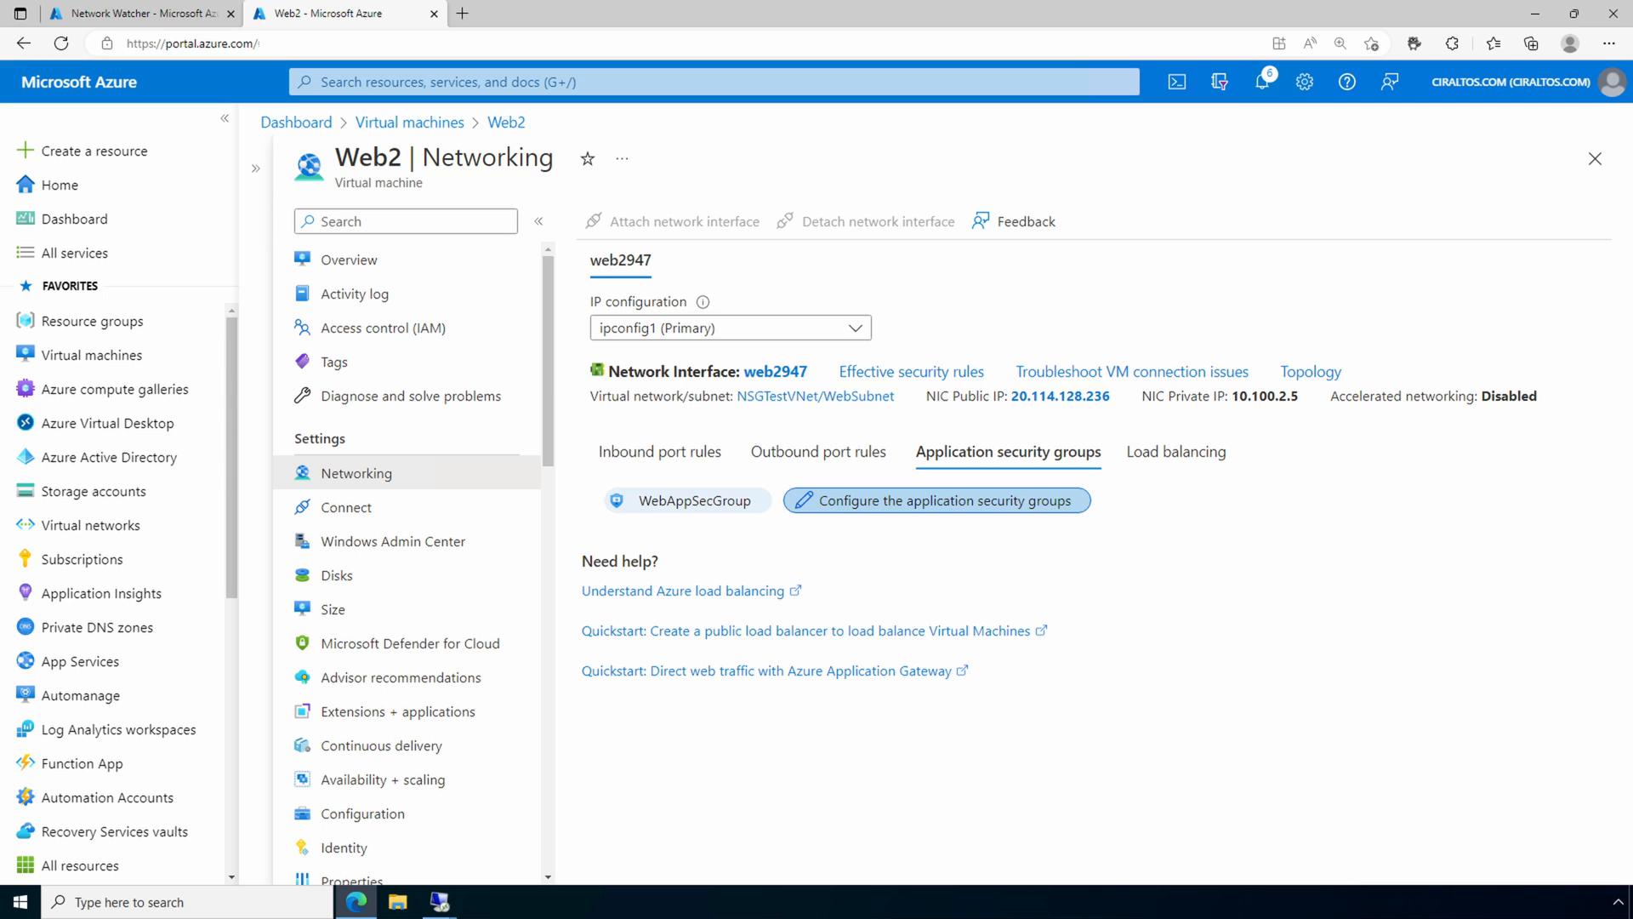
Step: Find the network security groups service and open the WebIn-nsg network security group
{"action": "left_click", "coordinate": [940, 74]}
{"action": "type", "text": "netword"}
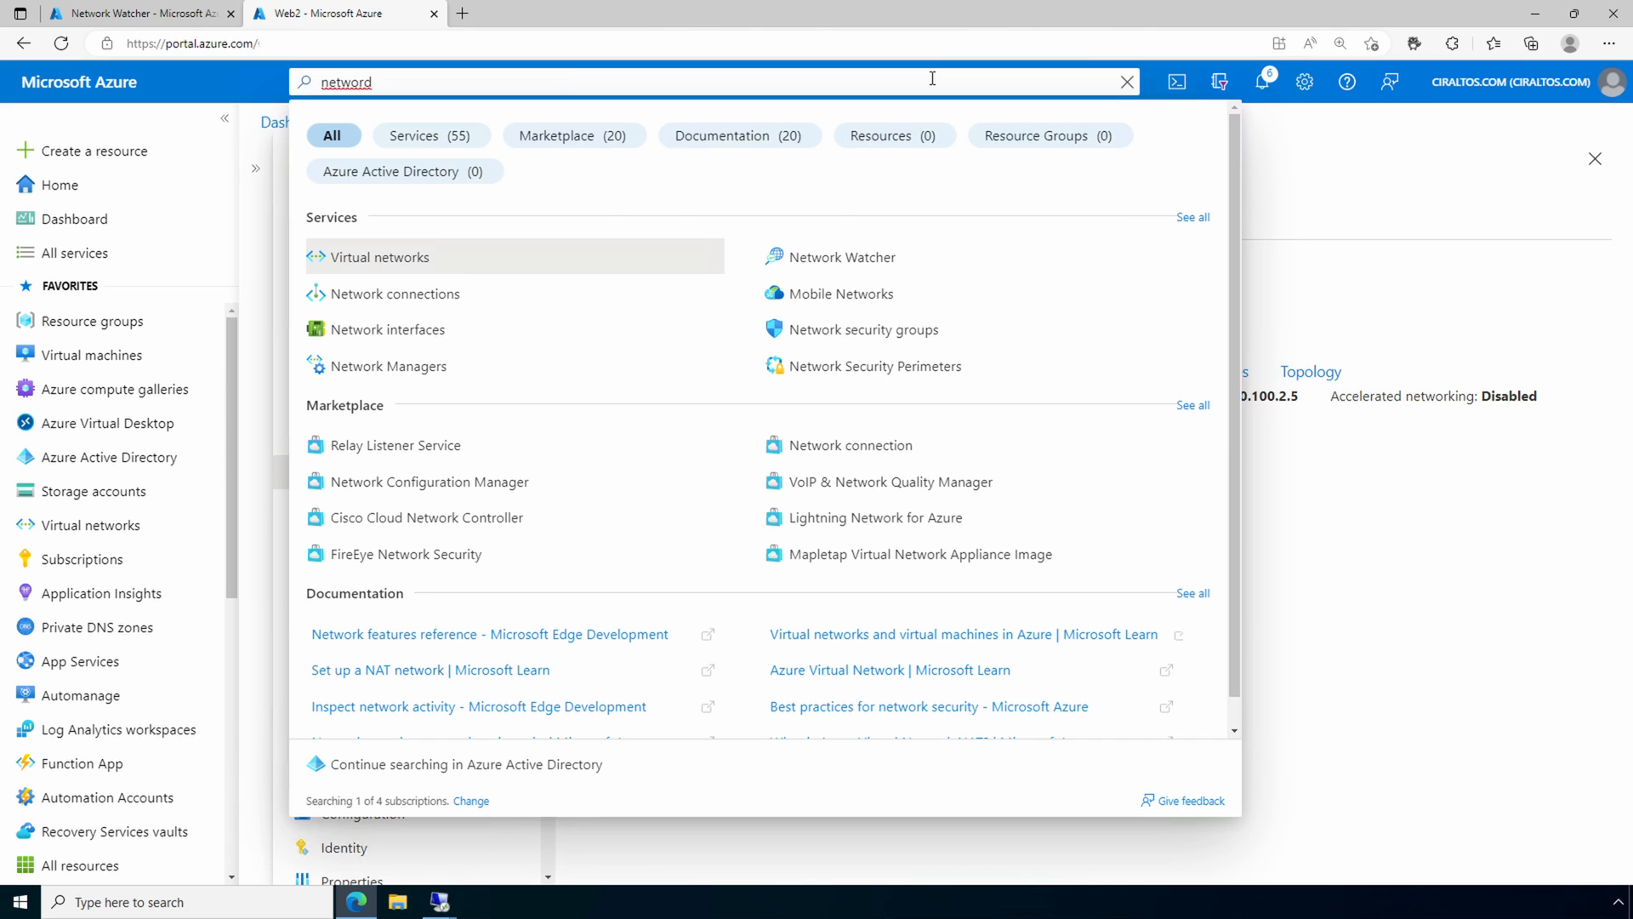
{"action": "left_click", "coordinate": [1002, 334]}
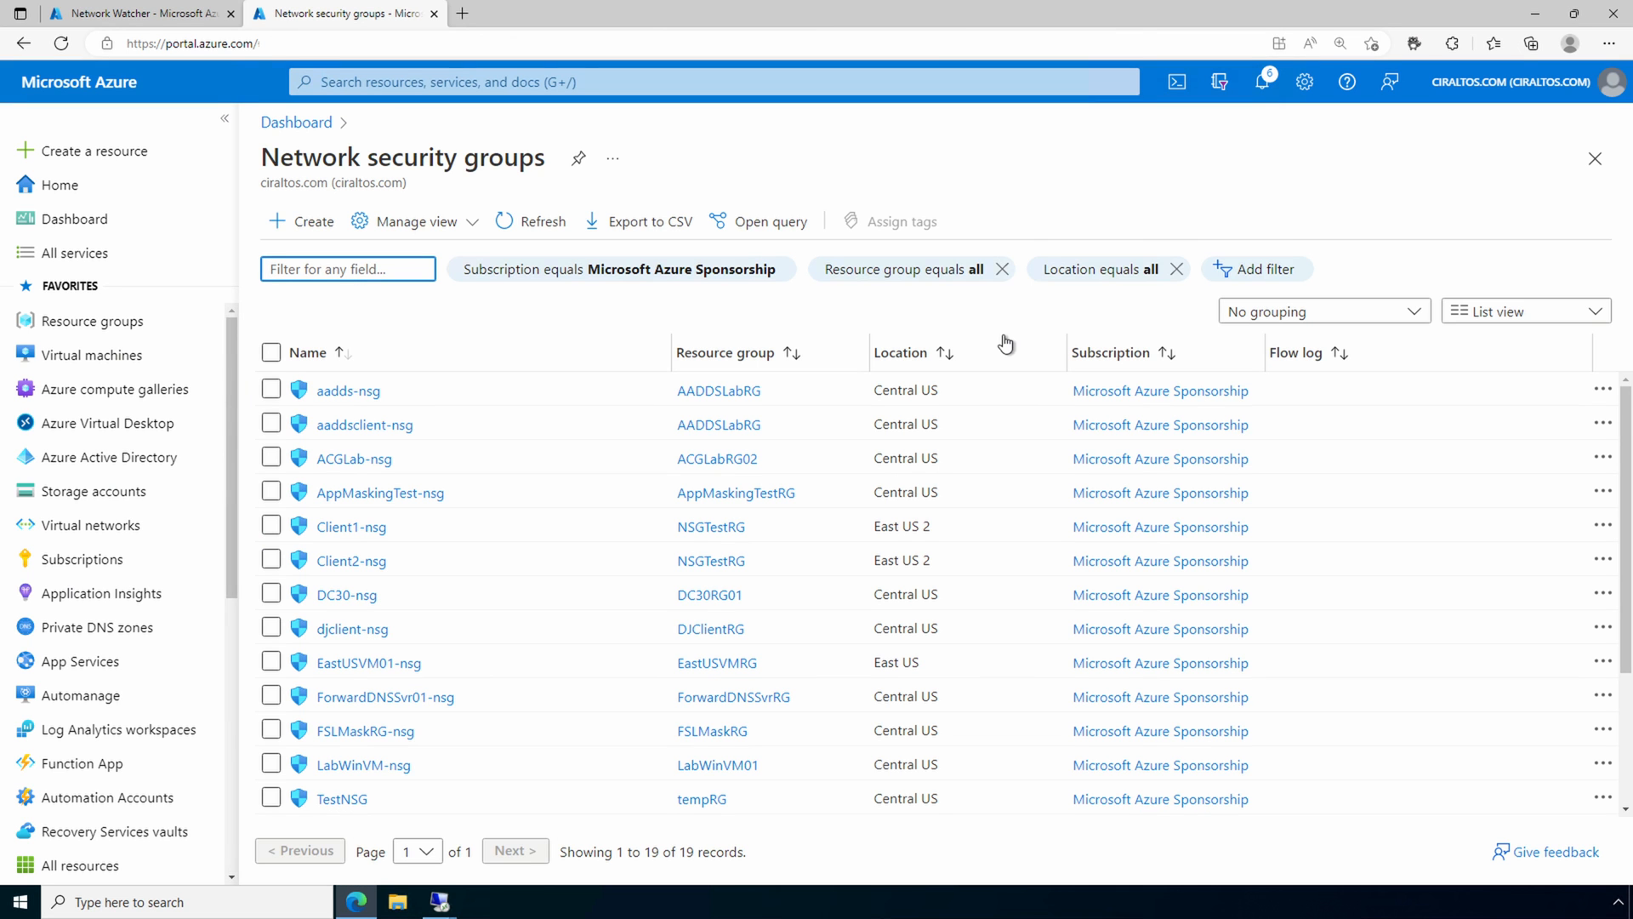
{"action": "scroll", "coordinate": [519, 639], "scroll_direction": "down", "scroll_amount": 3}
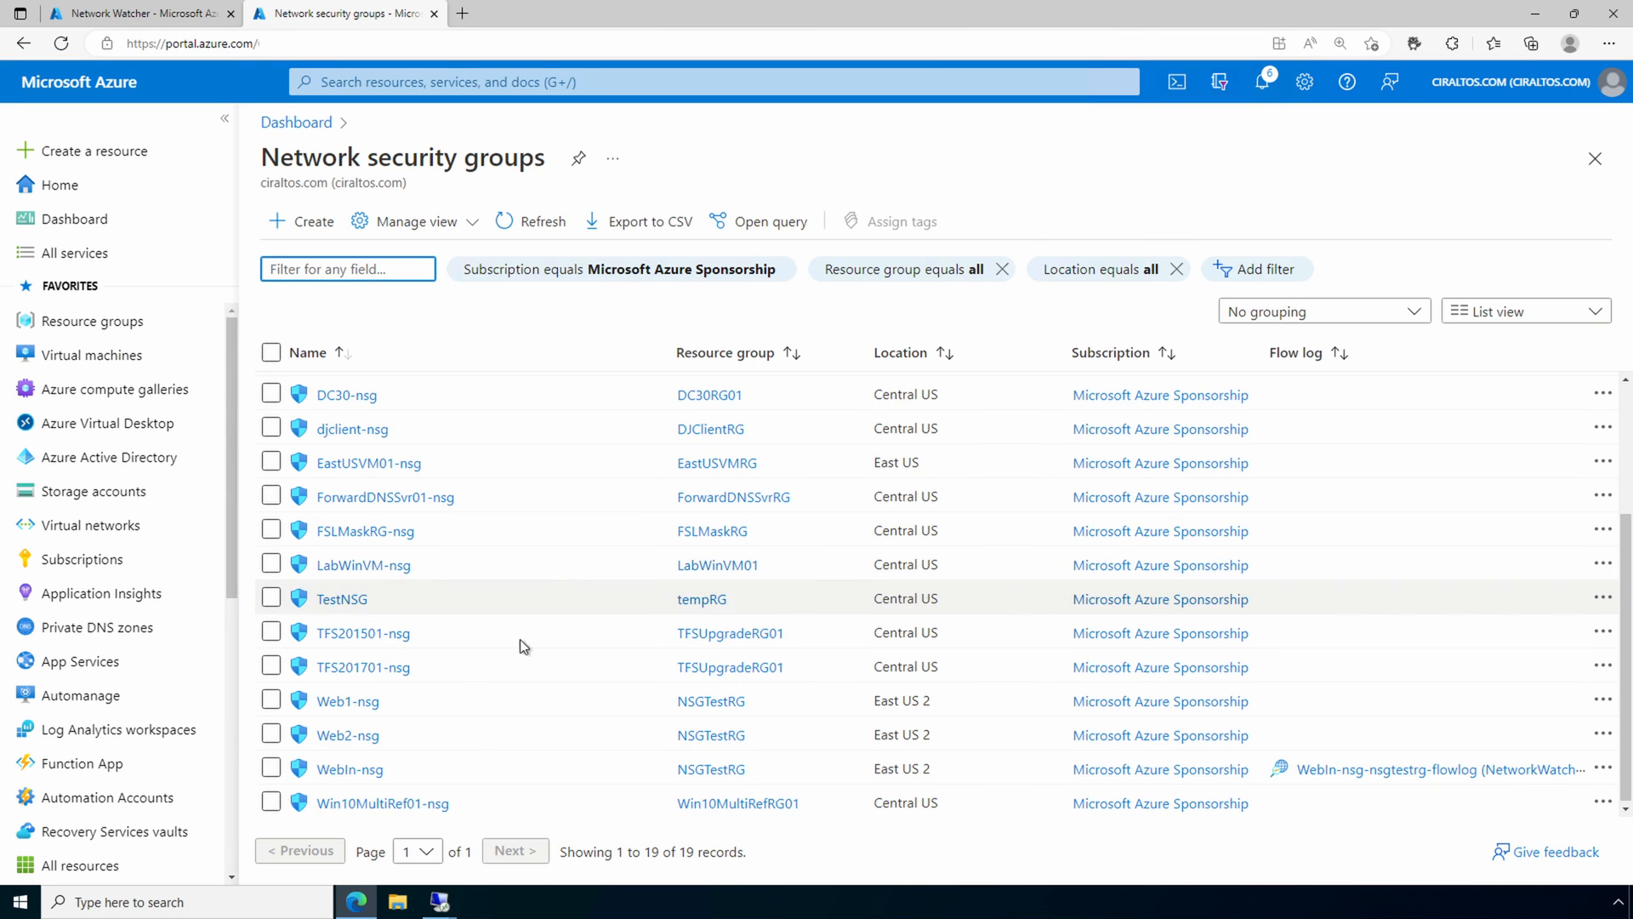
{"action": "left_click", "coordinate": [349, 769]}
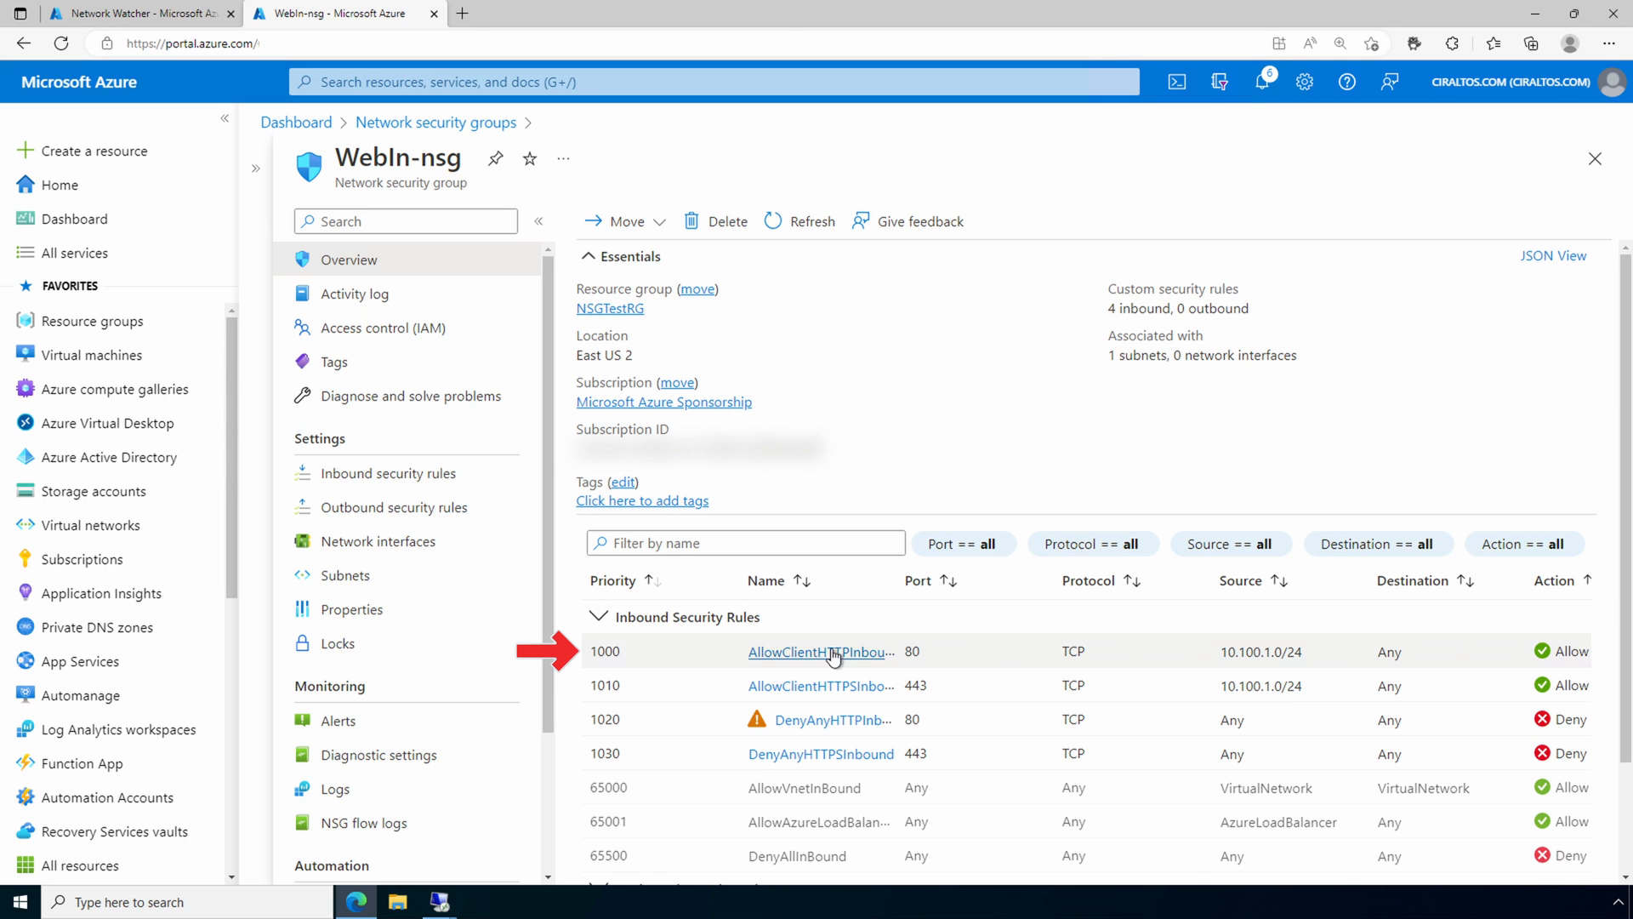
Step: Change the AllowClientHTTPInbound rule's destination to the application security group WebAppSecGroup and save the rule
{"action": "left_click", "coordinate": [804, 651]}
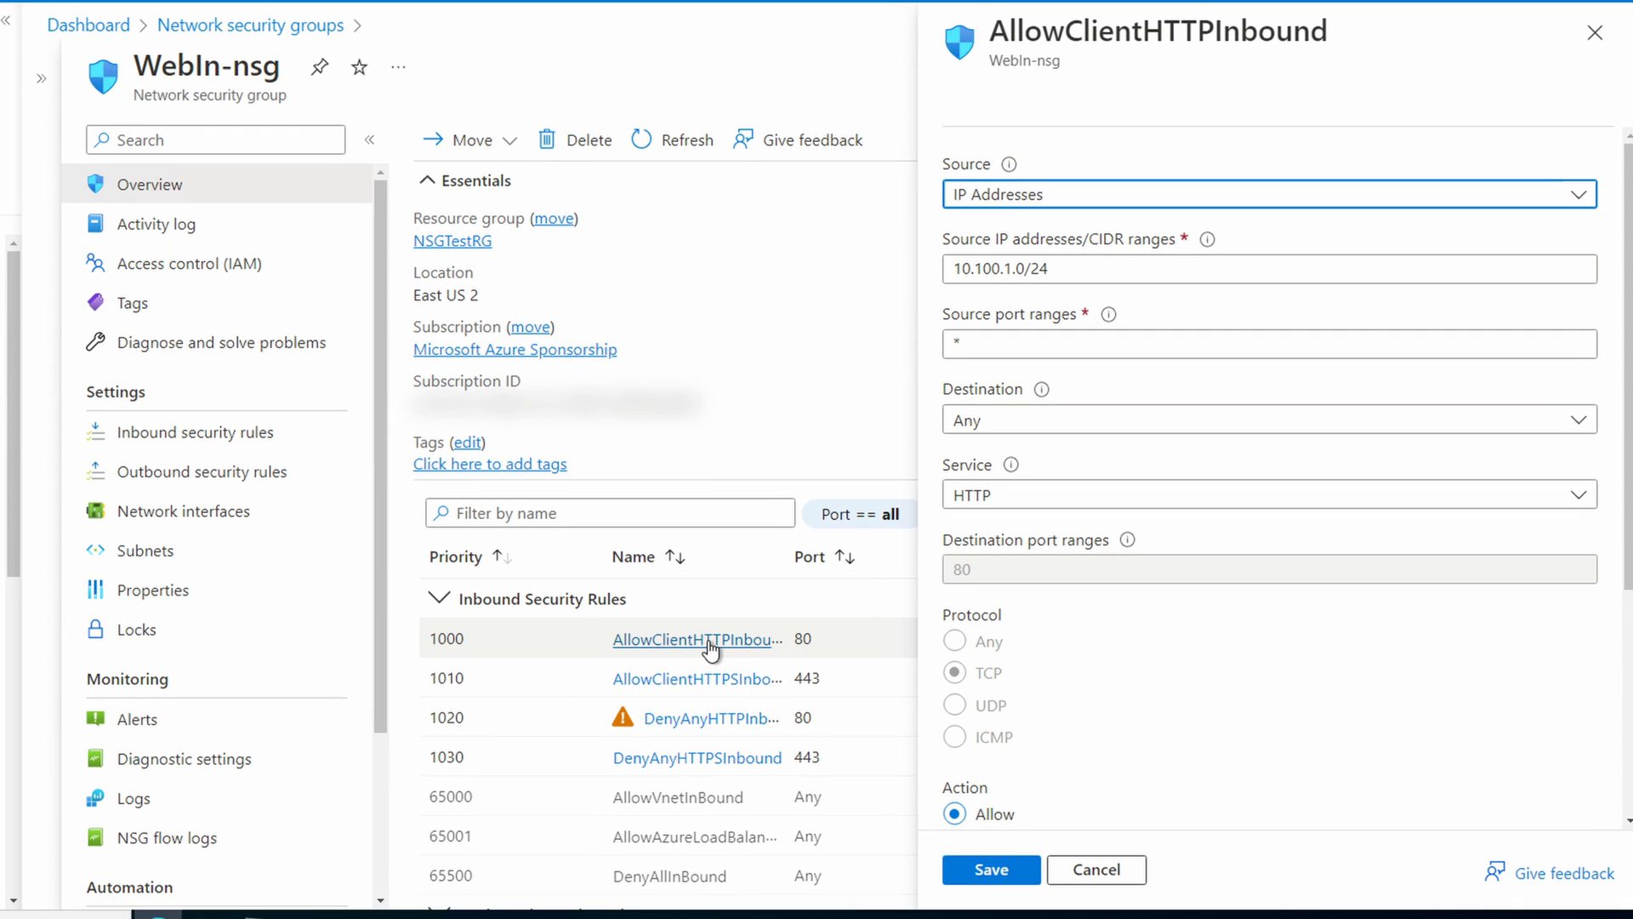
{"action": "left_click", "coordinate": [1137, 423]}
{"action": "left_click", "coordinate": [1074, 574]}
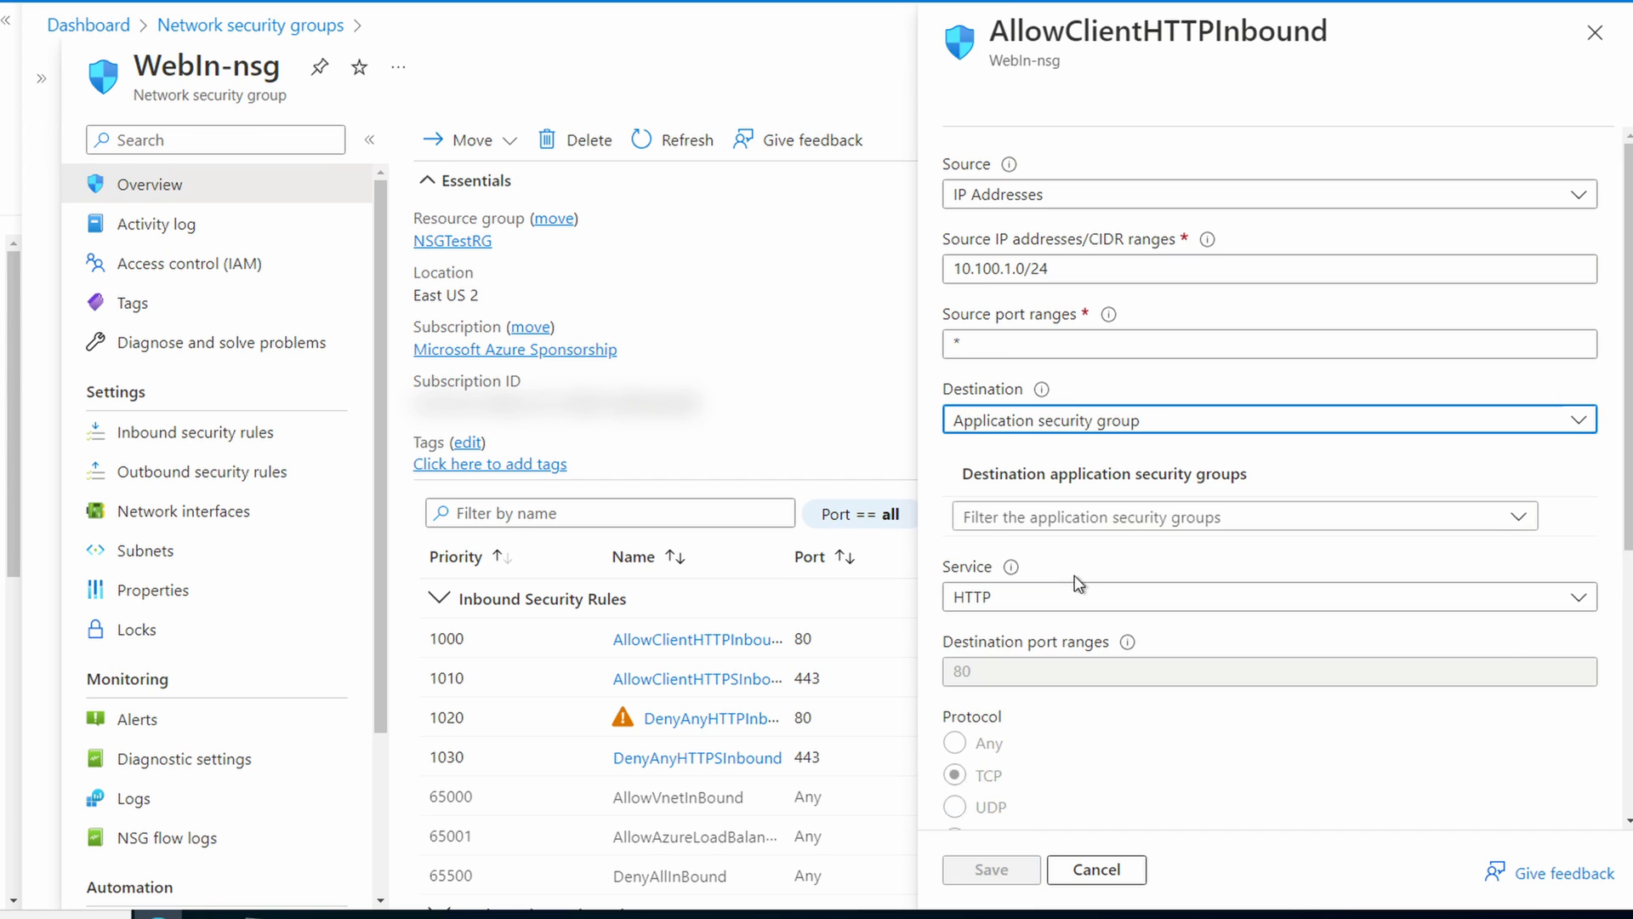
{"action": "left_click", "coordinate": [1147, 524]}
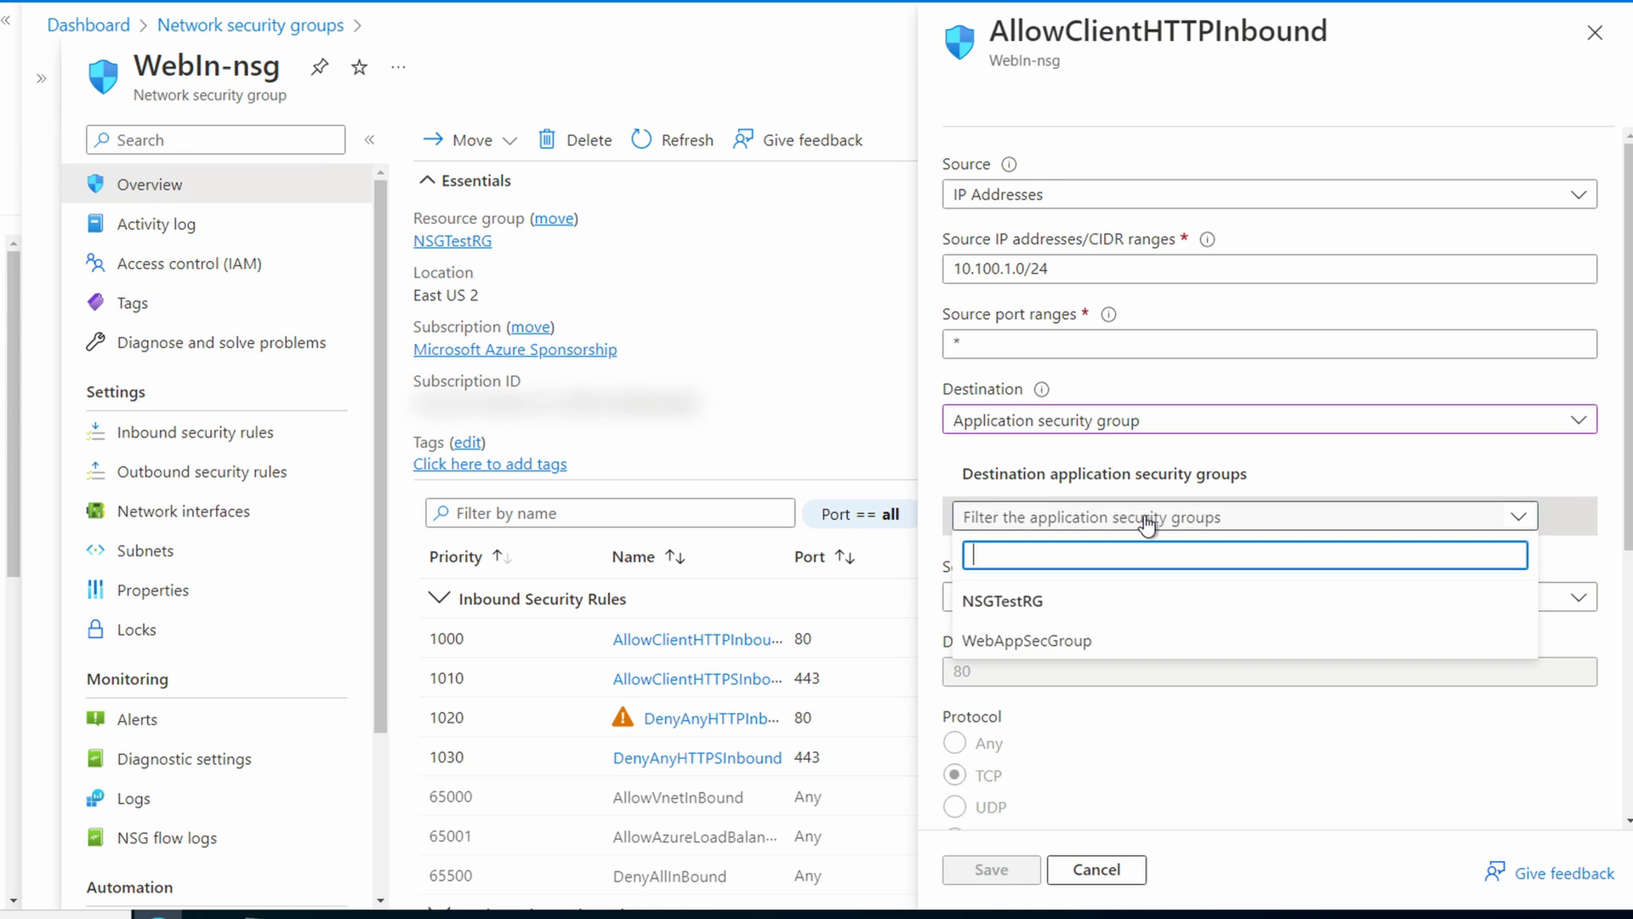
{"action": "left_click", "coordinate": [1128, 654]}
{"action": "scroll", "coordinate": [1127, 654], "scroll_direction": "down", "scroll_amount": 1}
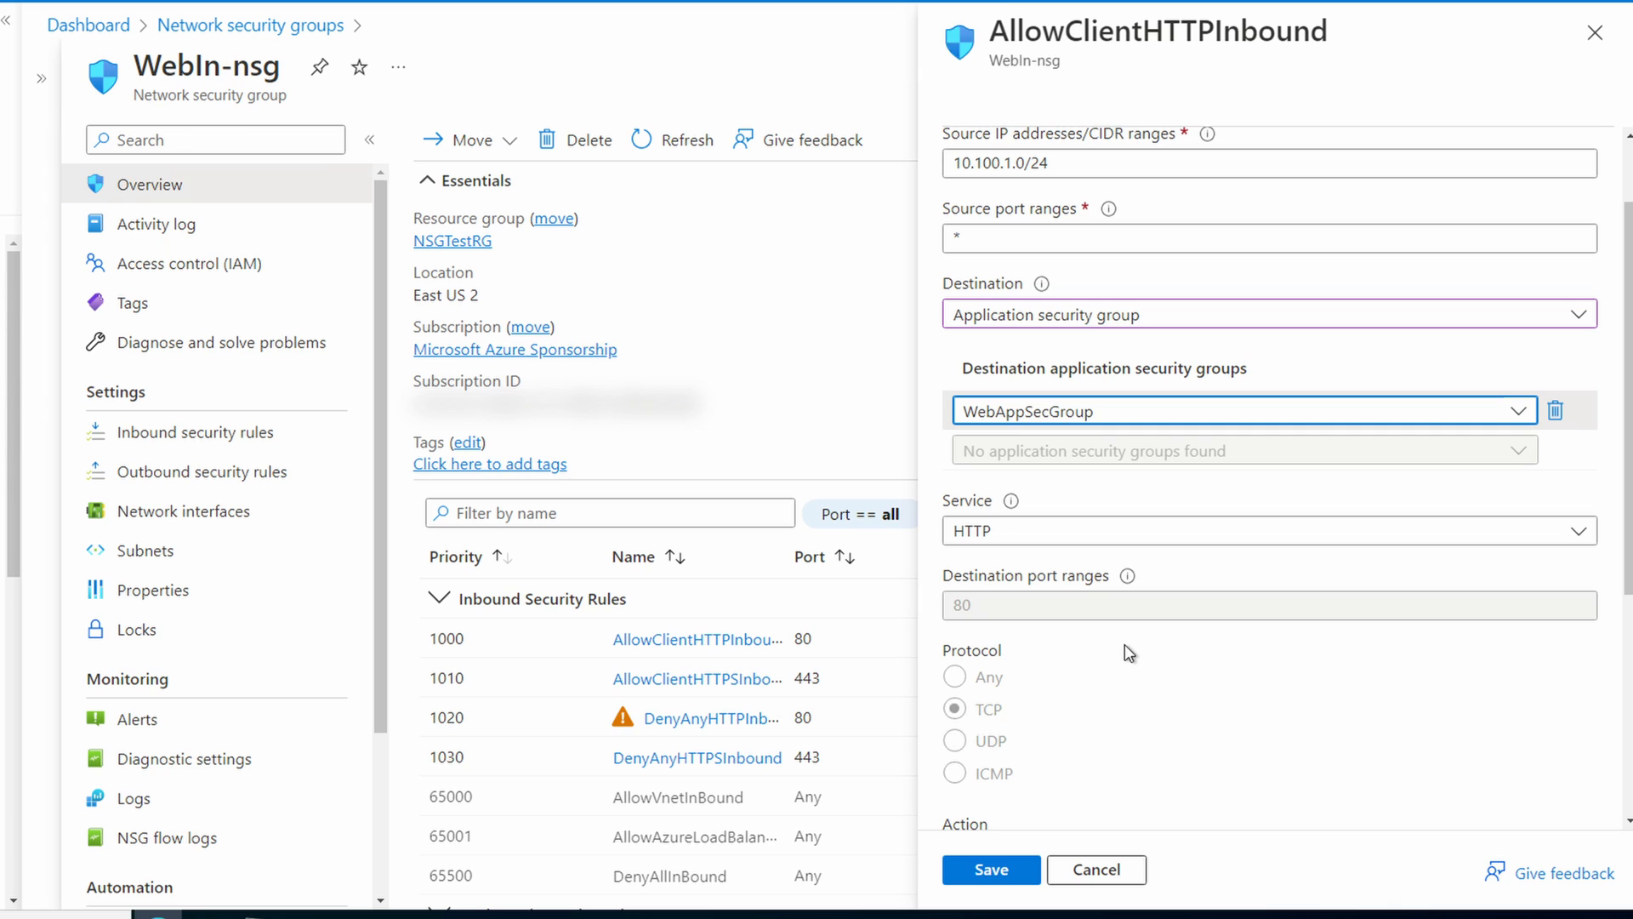
{"action": "left_click", "coordinate": [1004, 876]}
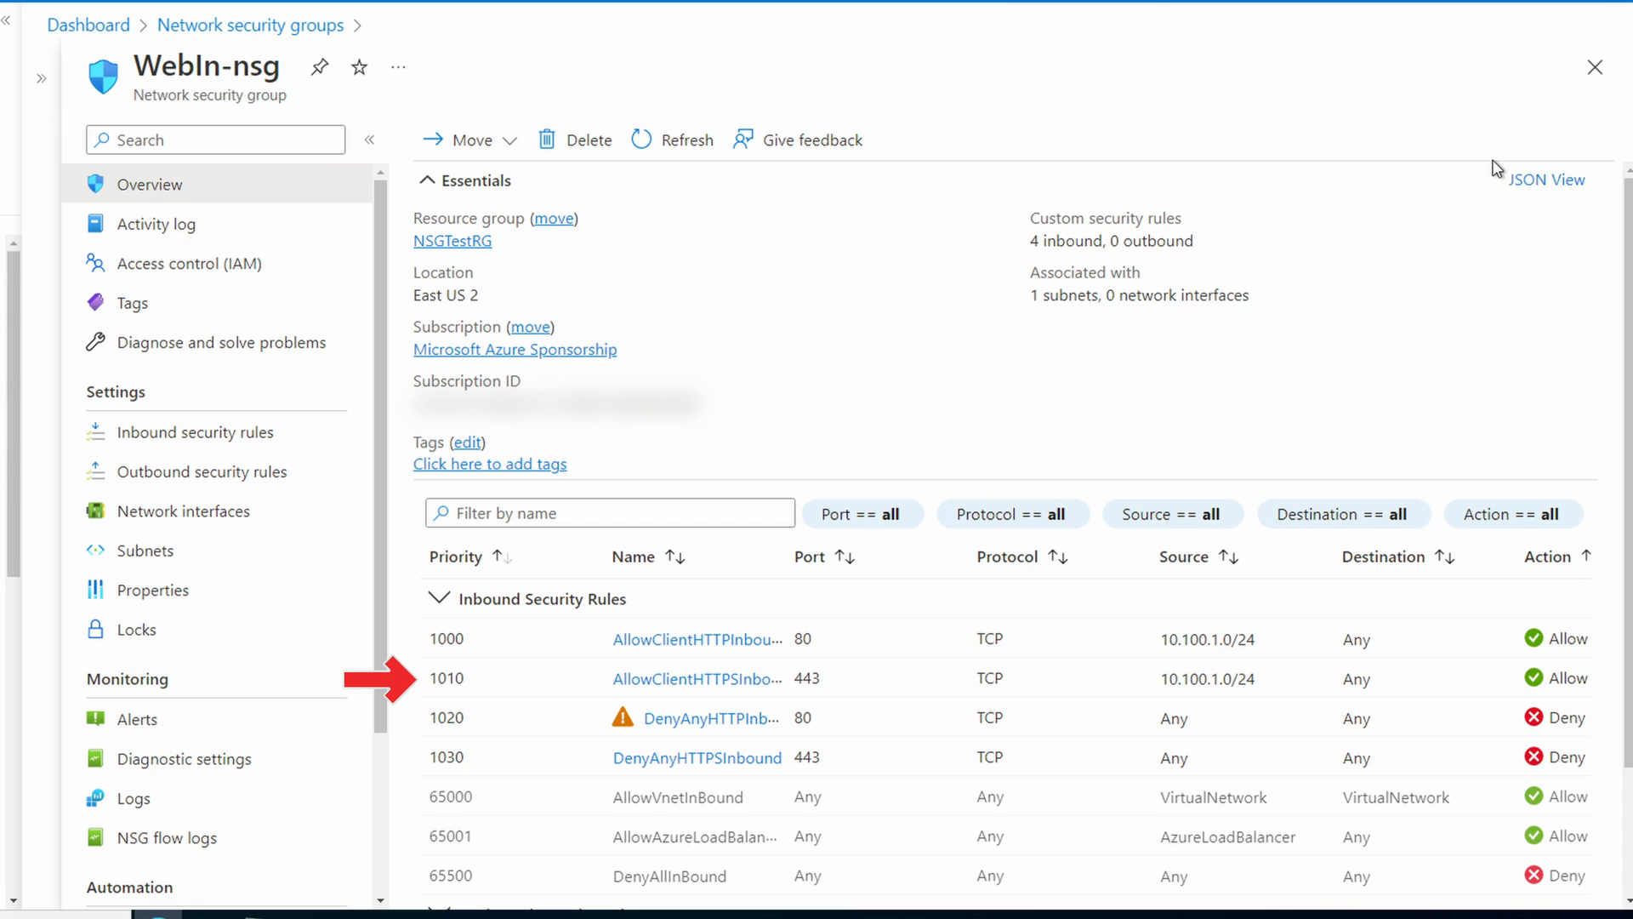
Step: Change the AllowClientHTTPSInbound rule's destination to the application security group WebAppSecGroup and save the rule
{"action": "left_click", "coordinate": [731, 679]}
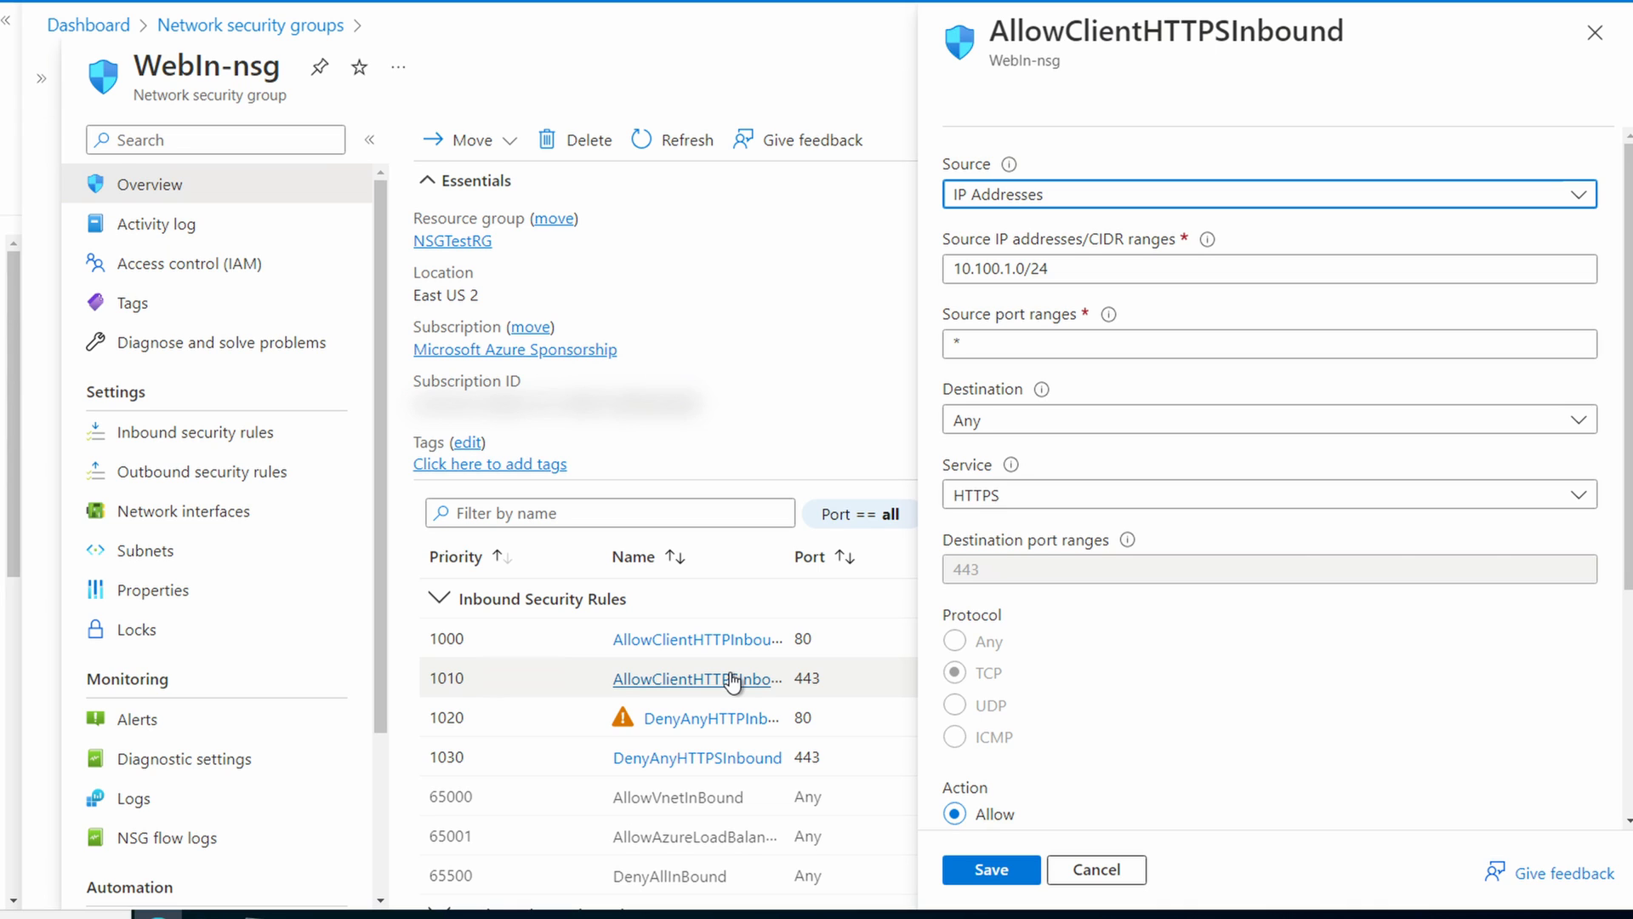
{"action": "left_click", "coordinate": [1067, 421]}
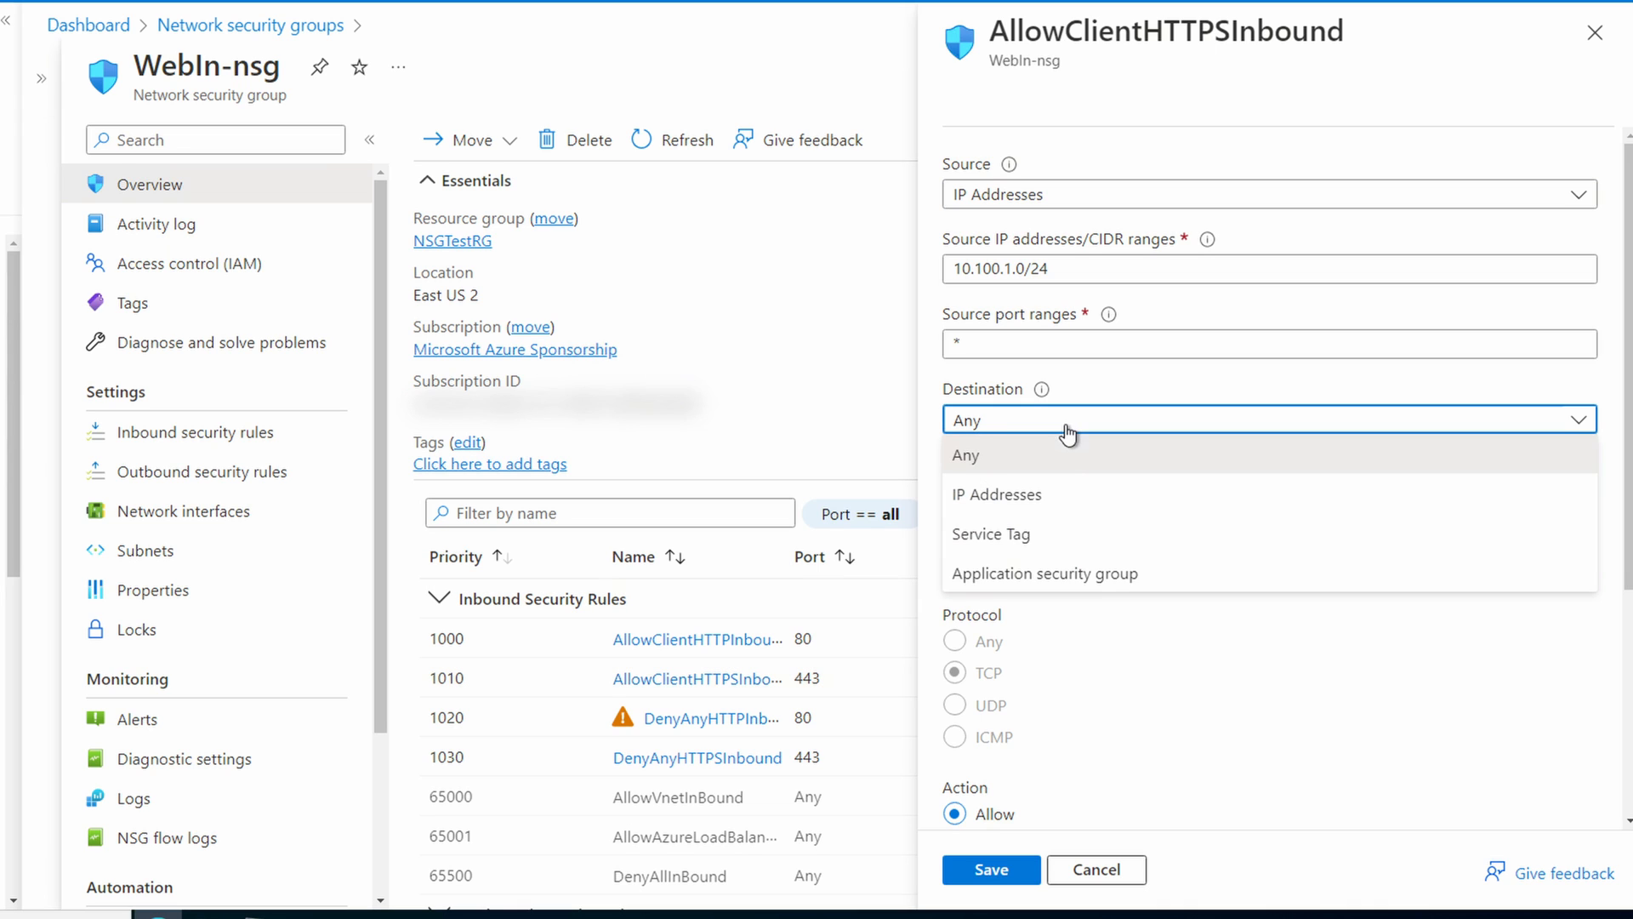
{"action": "left_click", "coordinate": [1058, 575]}
{"action": "left_click", "coordinate": [1155, 527]}
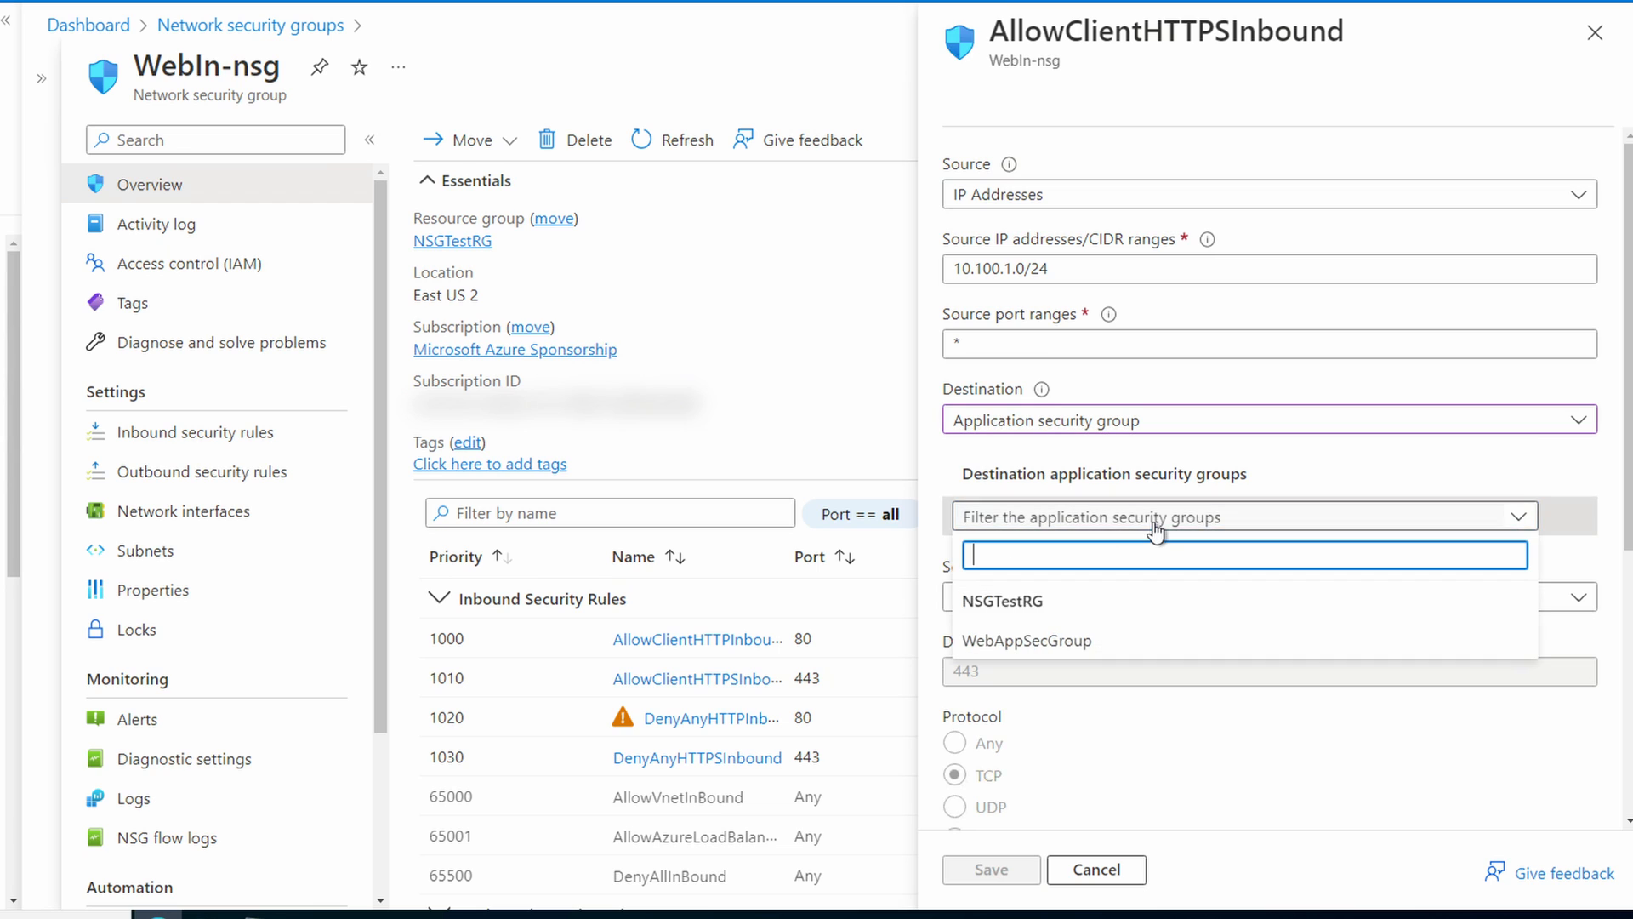
{"action": "left_click", "coordinate": [1012, 642]}
{"action": "left_click", "coordinate": [992, 869]}
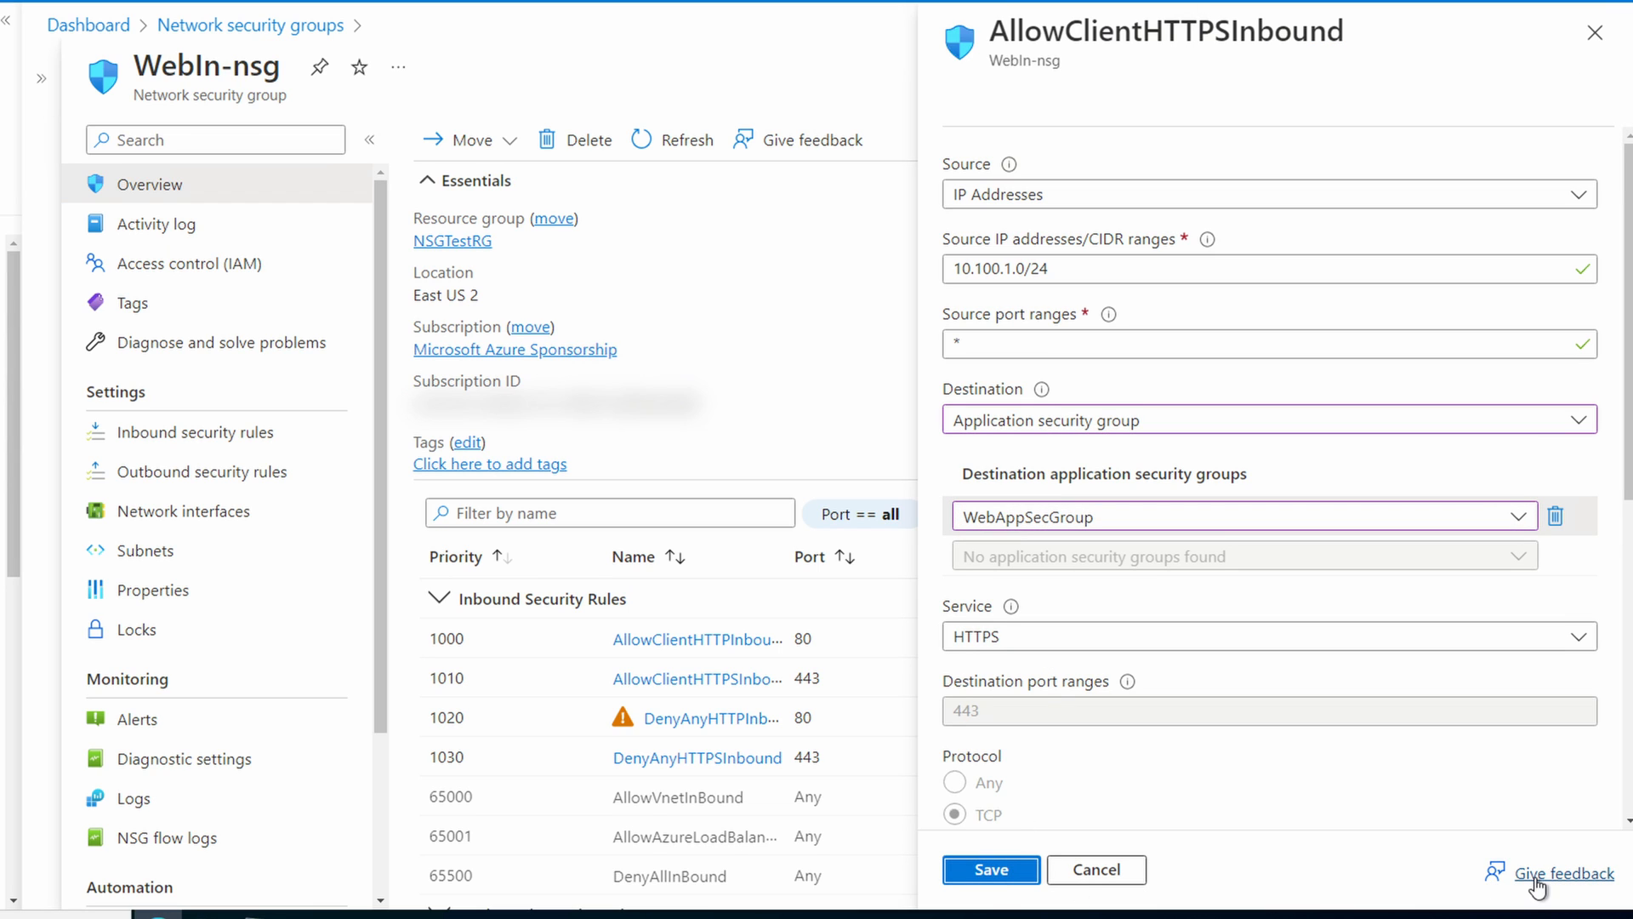